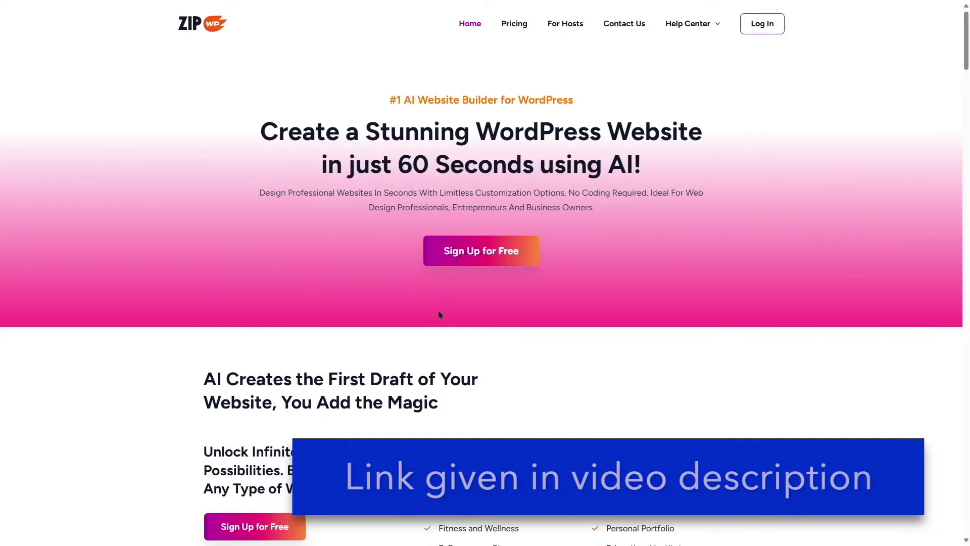
- Sign up for a ZipWP account by e-mail, filling in the e-mail address, name and account password
{"action": "left_click", "coordinate": [478, 258]}
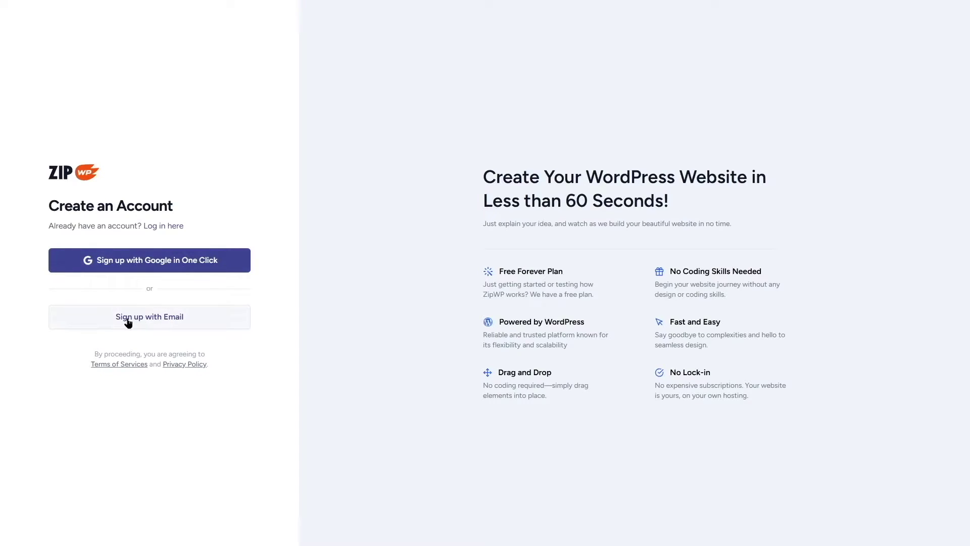
{"action": "left_click", "coordinate": [154, 316]}
{"action": "left_click", "coordinate": [80, 267]}
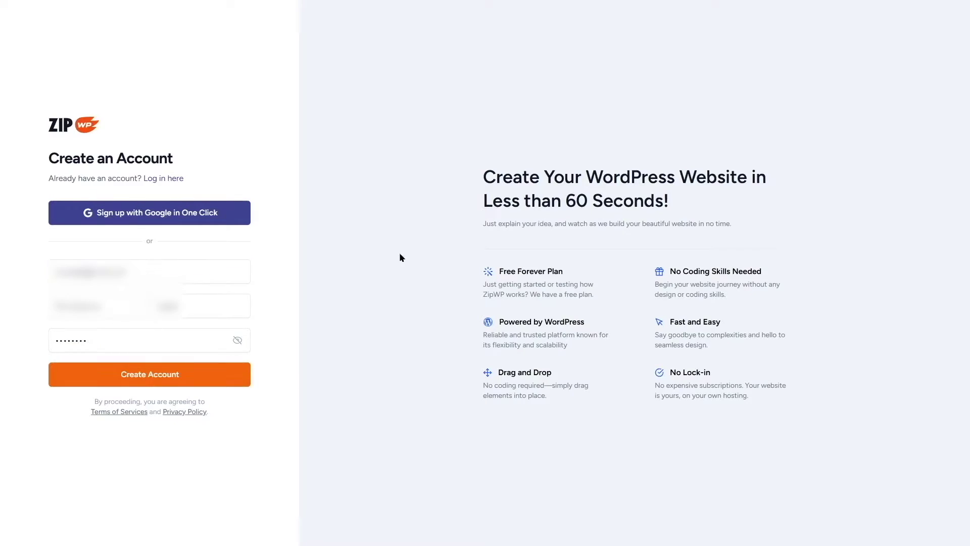
{"action": "left_click", "coordinate": [149, 382]}
- Compare the prices and included features of the Free and Business plans
{"action": "scroll", "coordinate": [450, 151], "scroll_direction": "down", "scroll_amount": 3}
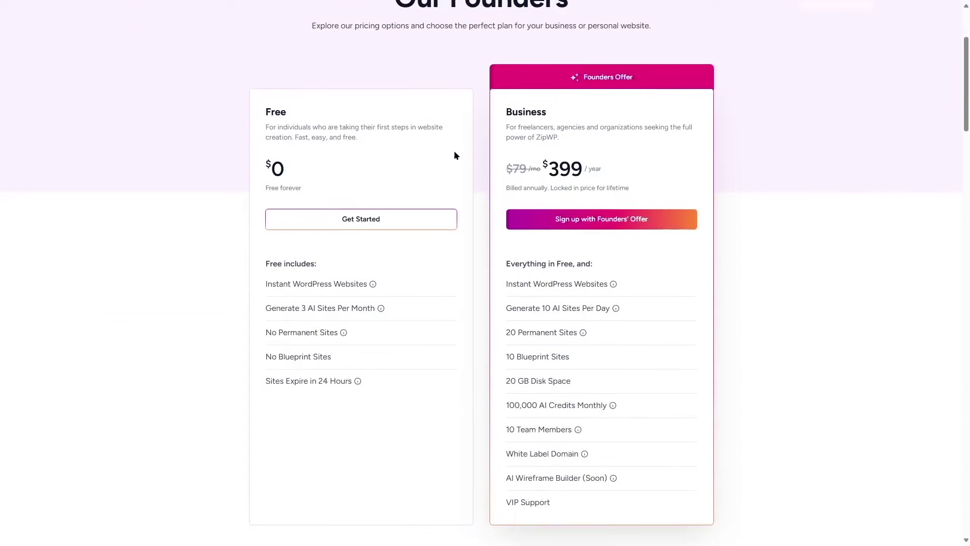
{"action": "scroll", "coordinate": [417, 156], "scroll_direction": "up", "scroll_amount": 3}
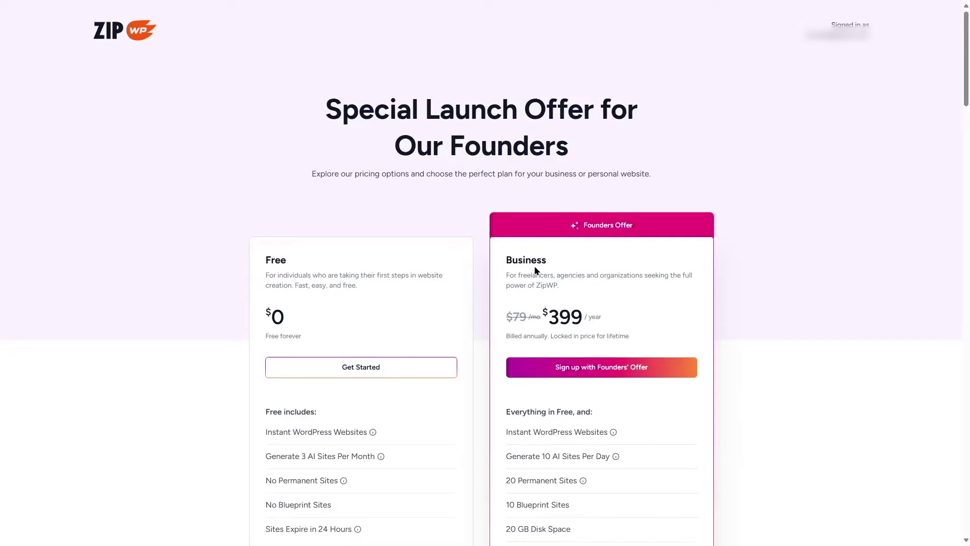
{"action": "scroll", "coordinate": [427, 264], "scroll_direction": "down", "scroll_amount": 2}
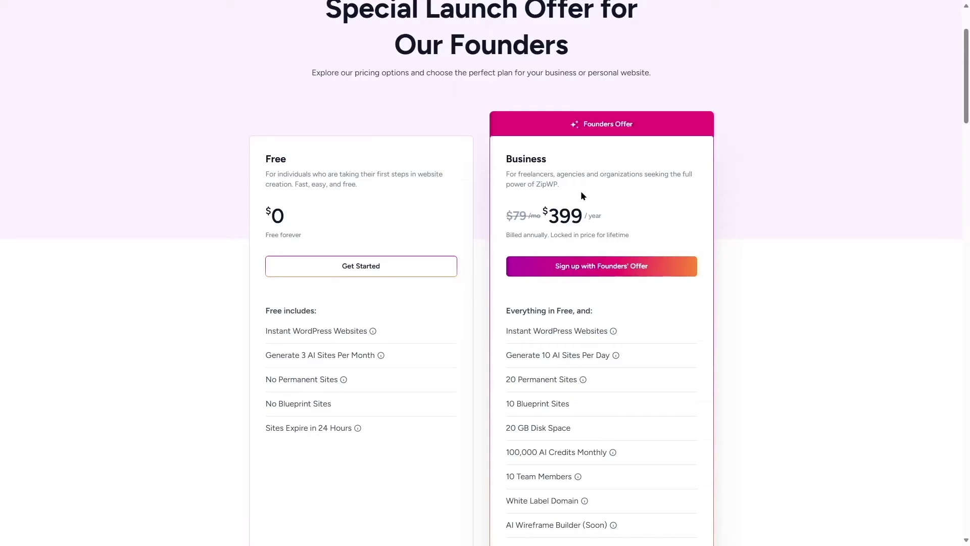
{"action": "scroll", "coordinate": [582, 195], "scroll_direction": "down", "scroll_amount": 1}
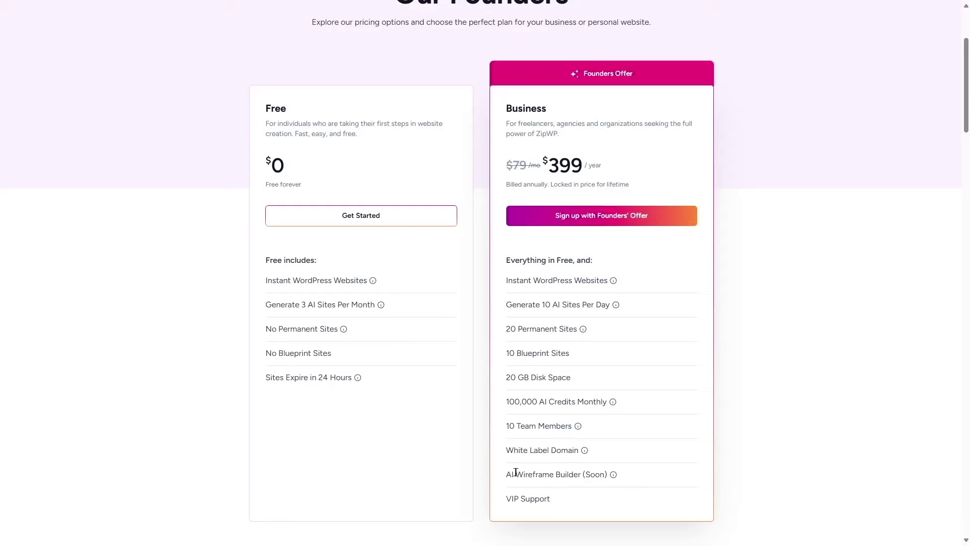
{"action": "left_click_drag", "start_coordinate": [583, 475], "coordinate": [607, 476]}
{"action": "left_click", "coordinate": [602, 484]}
{"action": "scroll", "coordinate": [502, 481], "scroll_direction": "up", "scroll_amount": 3}
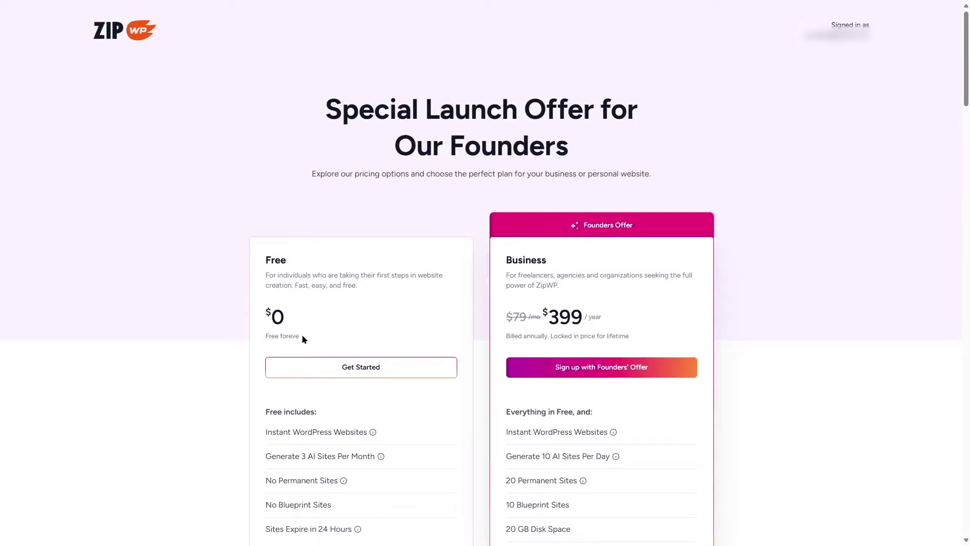
{"action": "scroll", "coordinate": [303, 337], "scroll_direction": "down", "scroll_amount": 1}
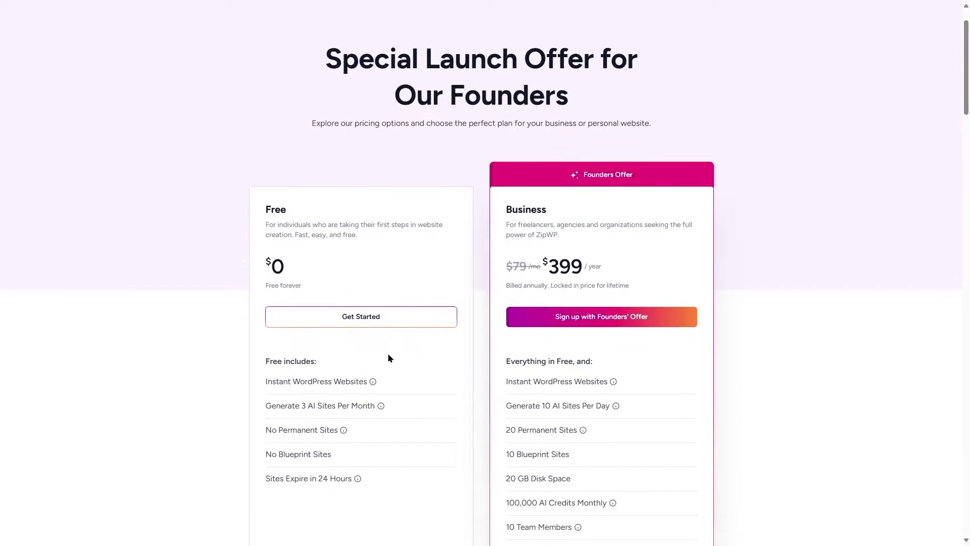
- Get started with the Free plan and verify the account with the e-mailed verification code, dismissing the walkthrough video
{"action": "left_click", "coordinate": [361, 324]}
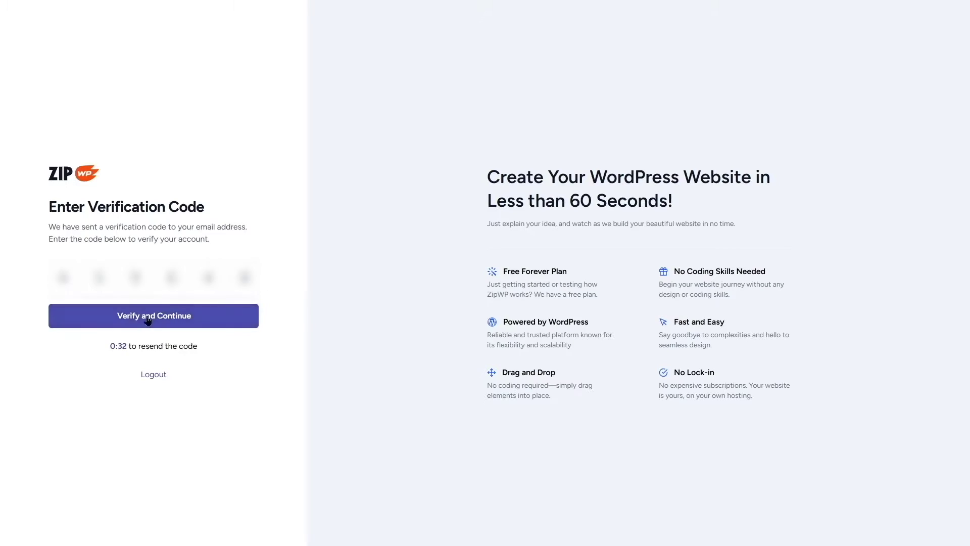
{"action": "left_click", "coordinate": [144, 323]}
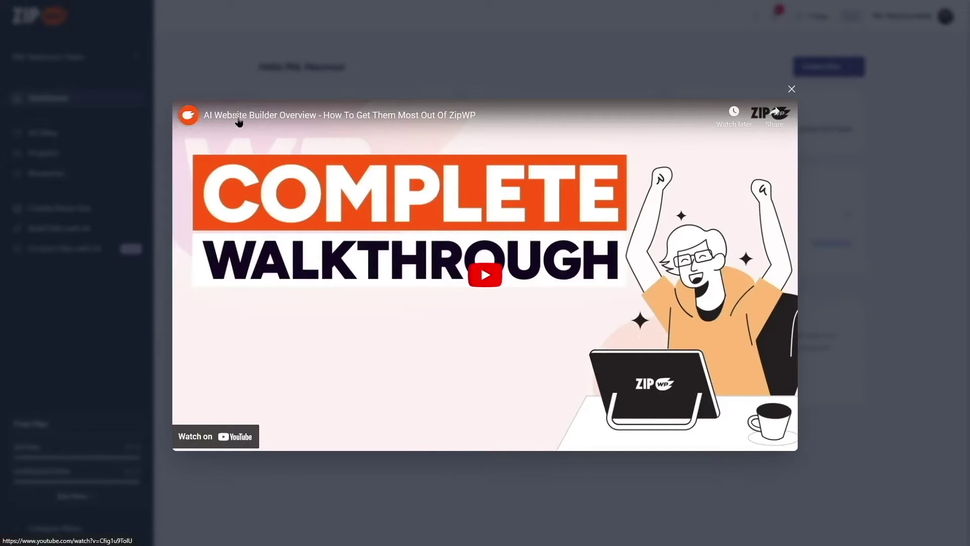
{"action": "left_click", "coordinate": [792, 89]}
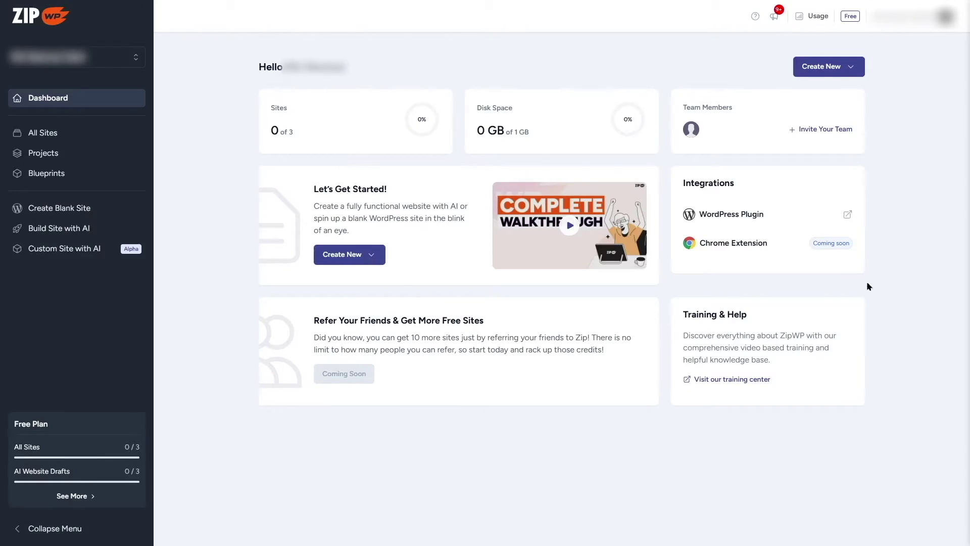
- Review the new-website options, the All Sites, Projects and Blueprints pages, and the blank website creation form
{"action": "left_click", "coordinate": [854, 70]}
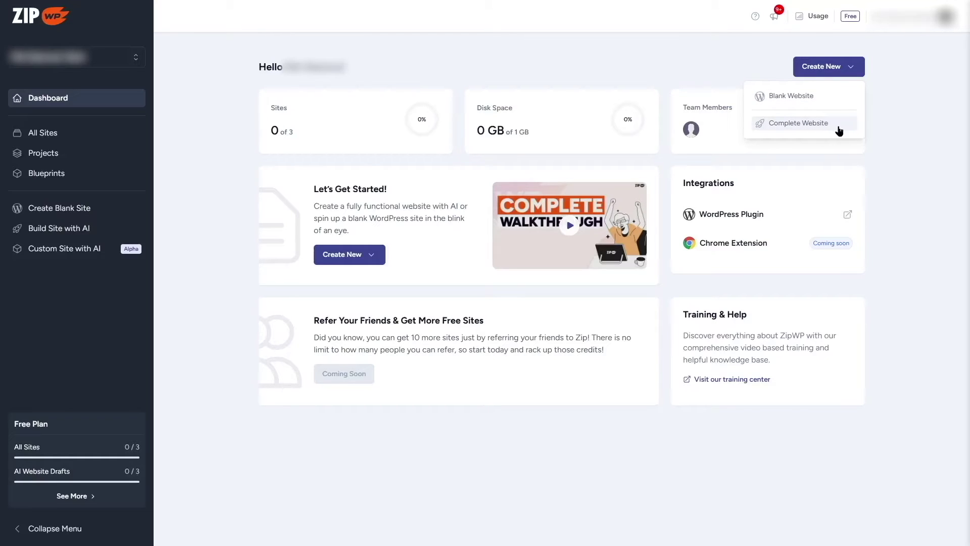
{"action": "left_click", "coordinate": [878, 157]}
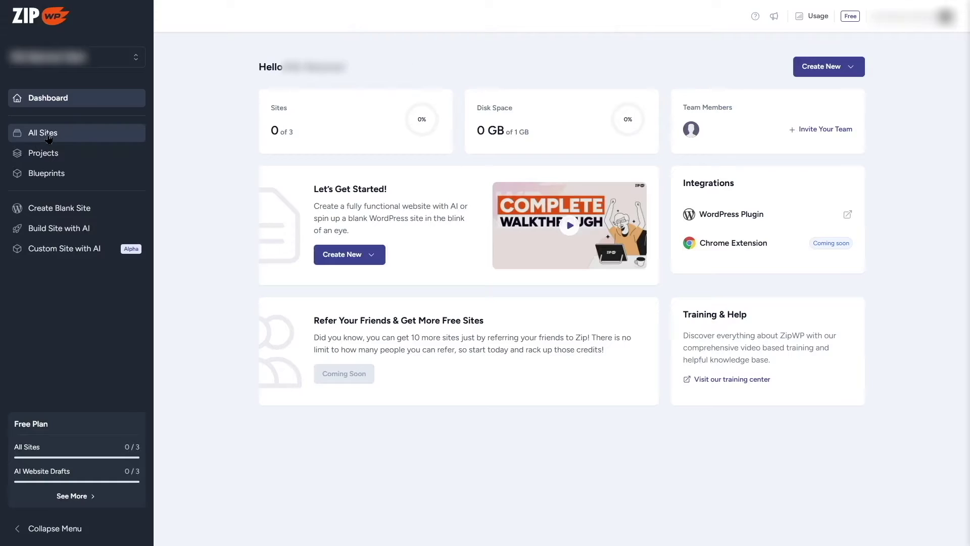
{"action": "left_click", "coordinate": [42, 135]}
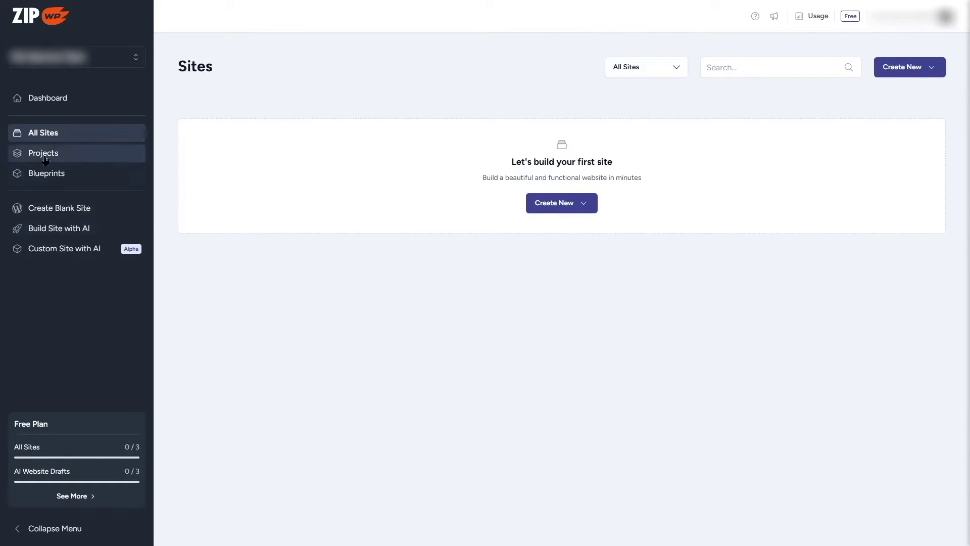
{"action": "left_click", "coordinate": [111, 153]}
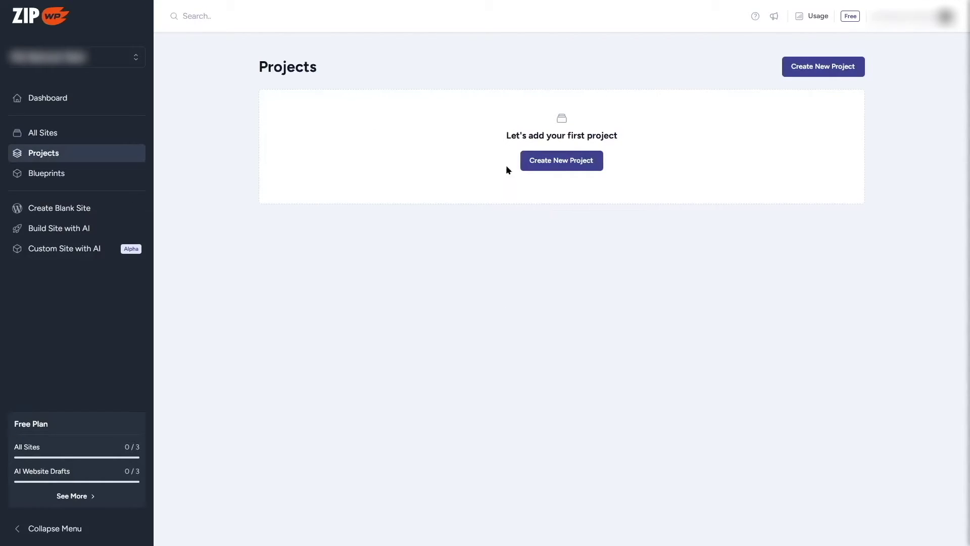
{"action": "left_click", "coordinate": [21, 174]}
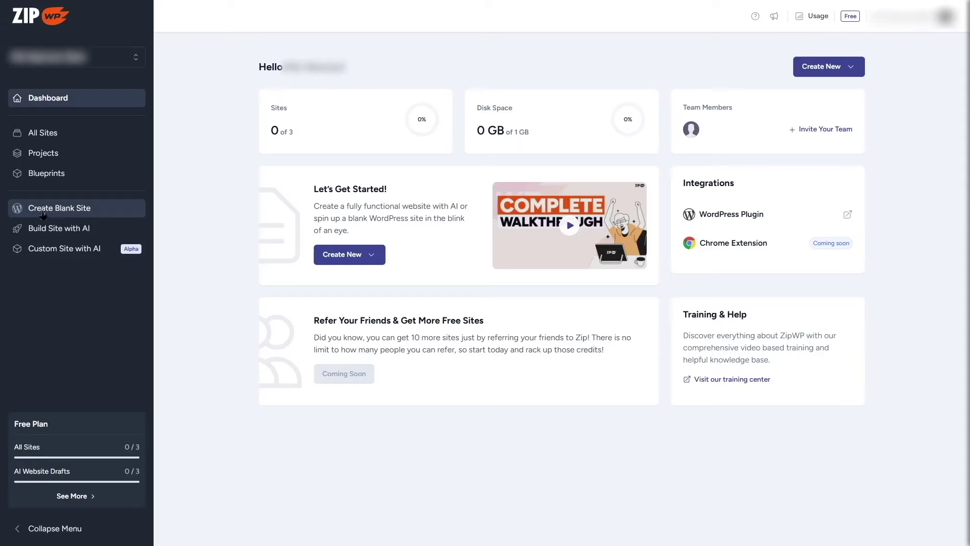
{"action": "left_click", "coordinate": [53, 209]}
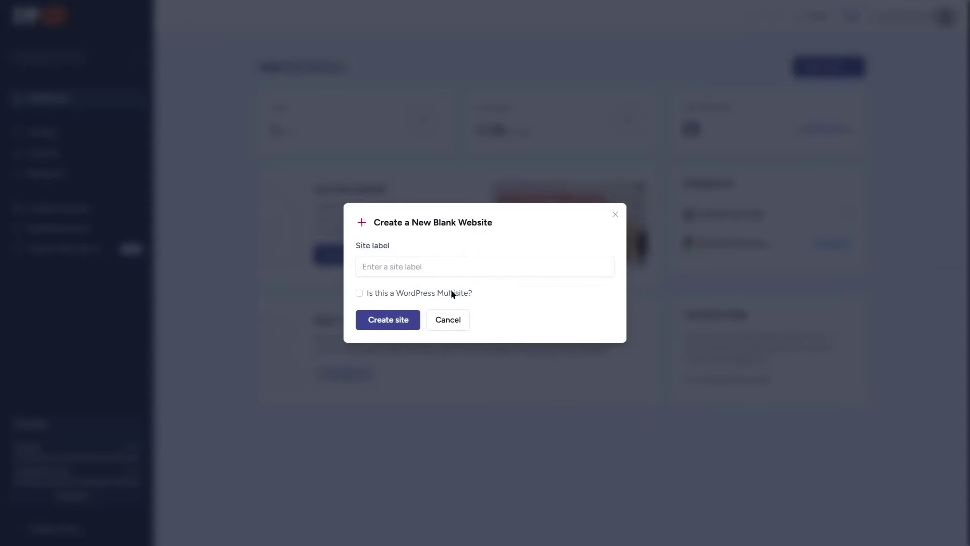
{"action": "left_click", "coordinate": [448, 322]}
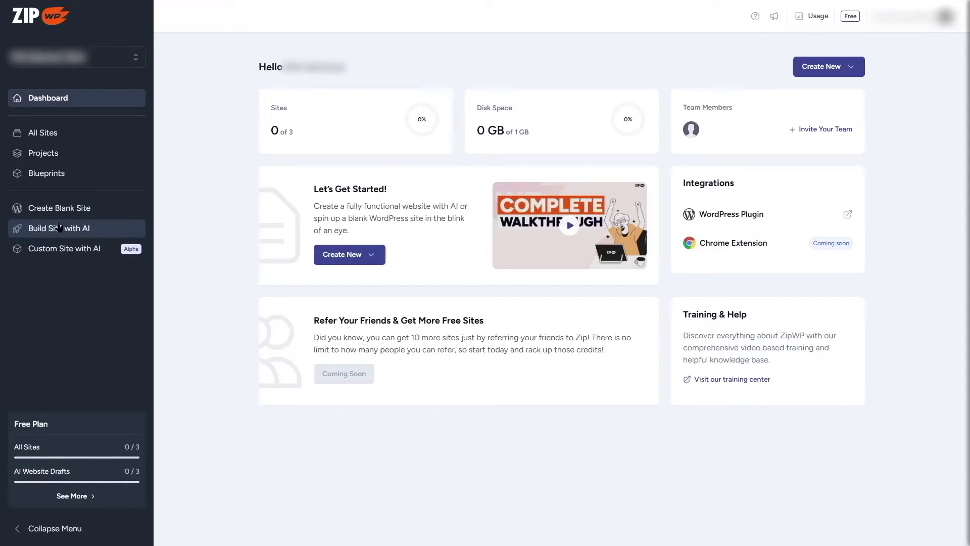
- Start building a site with AI and name the website Digital Pulse Marketing
{"action": "mouse_move", "coordinate": [69, 255]}
{"action": "left_click", "coordinate": [43, 233]}
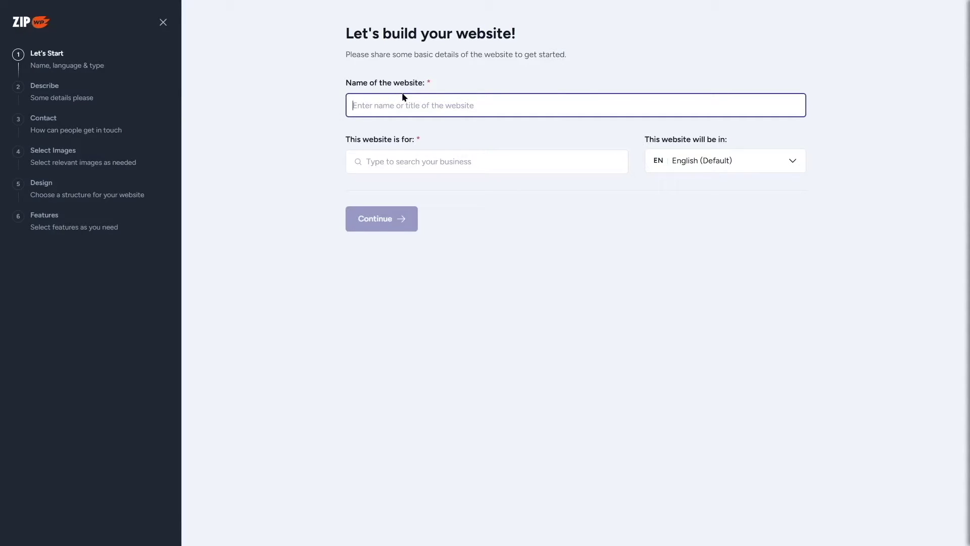
{"action": "type", "text": "Digital Pulse Marketing"}
{"action": "left_click", "coordinate": [414, 125]}
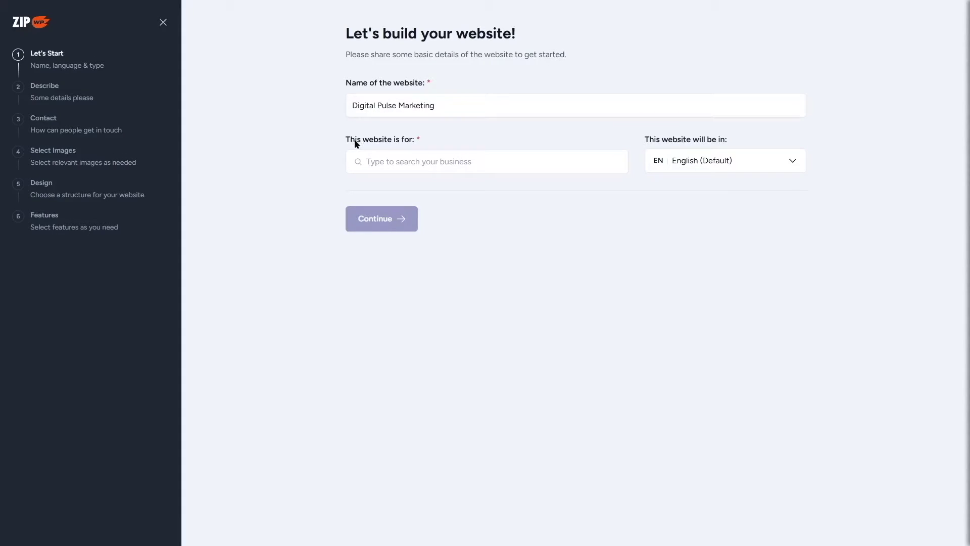
- Look through the business types and set the website's type to Agency
{"action": "left_click", "coordinate": [396, 163]}
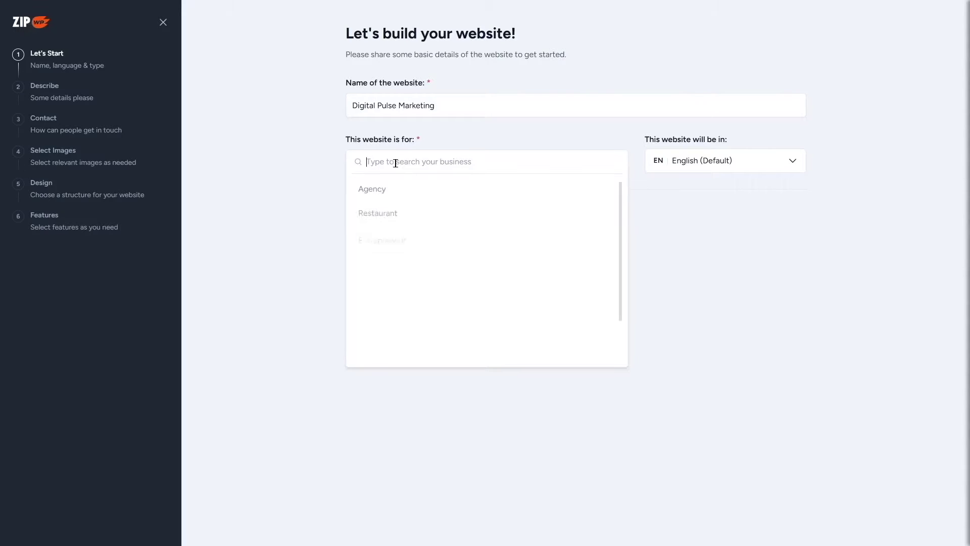
{"action": "scroll", "coordinate": [409, 202], "scroll_direction": "down", "scroll_amount": 2}
{"action": "scroll", "coordinate": [401, 294], "scroll_direction": "up", "scroll_amount": 2}
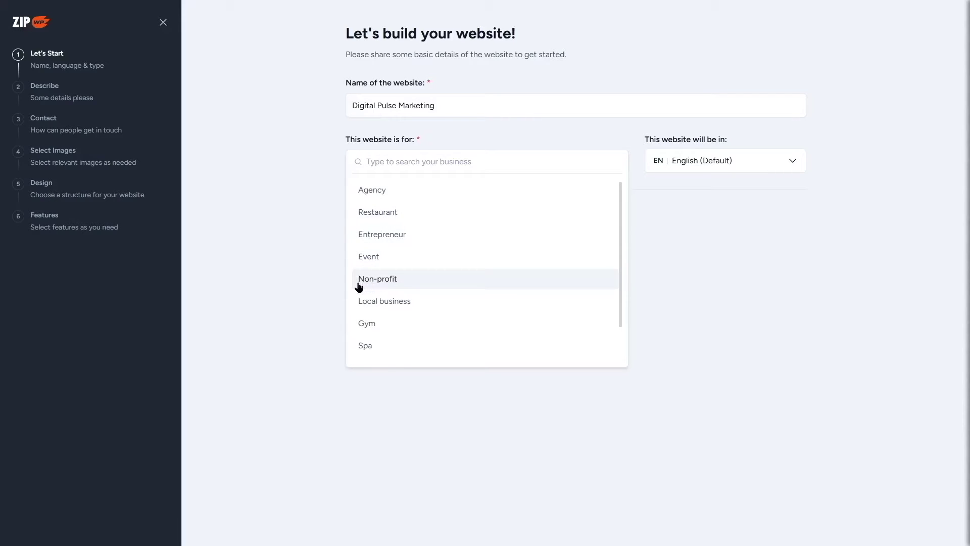
{"action": "scroll", "coordinate": [364, 305], "scroll_direction": "down", "scroll_amount": 2}
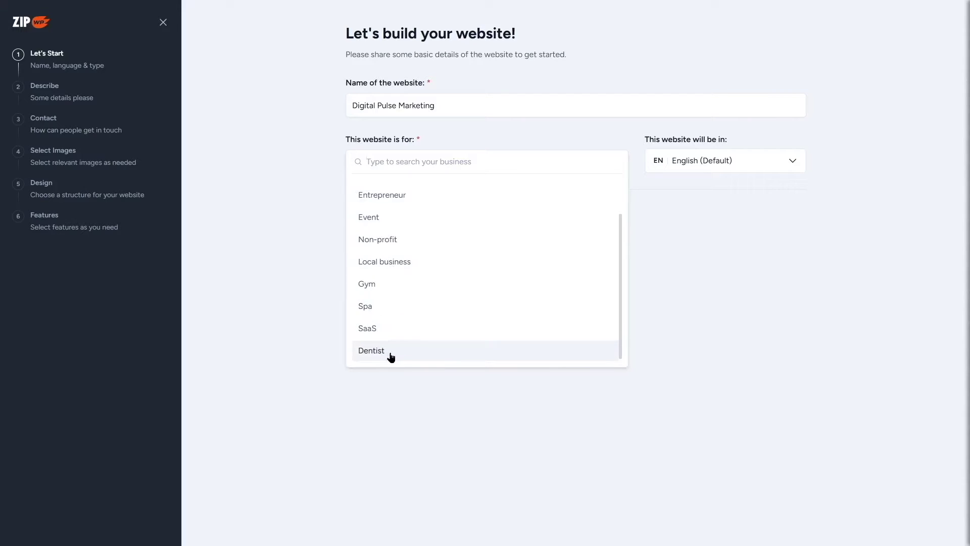
{"action": "scroll", "coordinate": [391, 354], "scroll_direction": "up", "scroll_amount": 2}
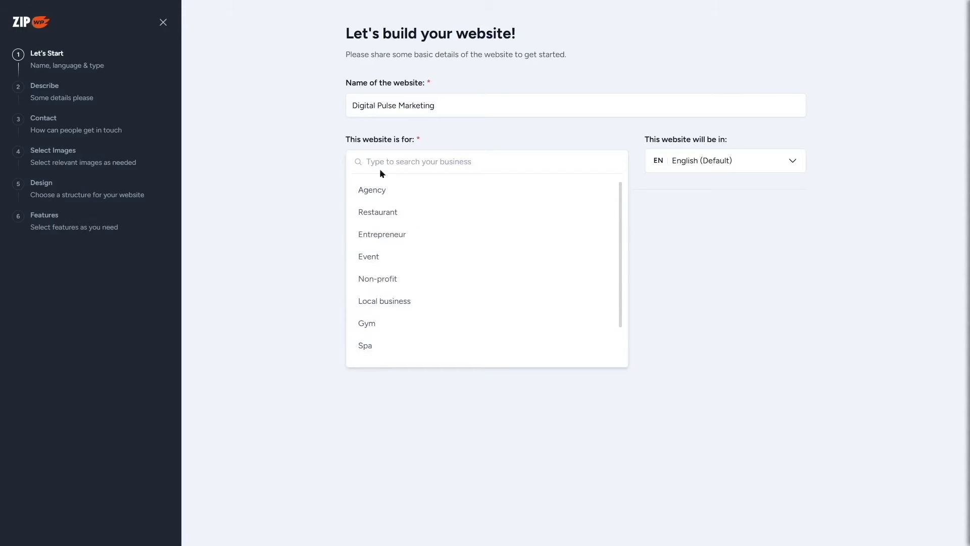
{"action": "left_click", "coordinate": [375, 198]}
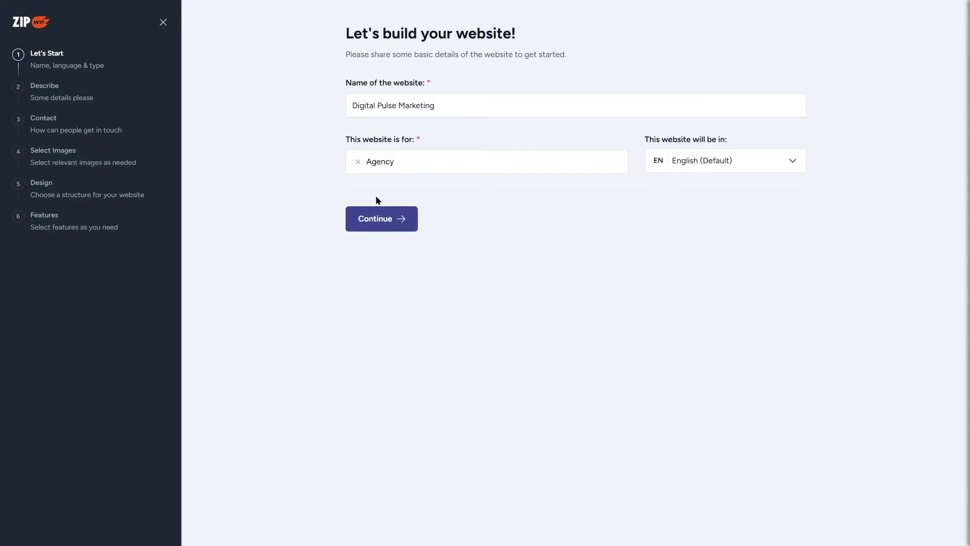
- Set the website language to English and continue to the description stage
{"action": "left_click", "coordinate": [738, 162]}
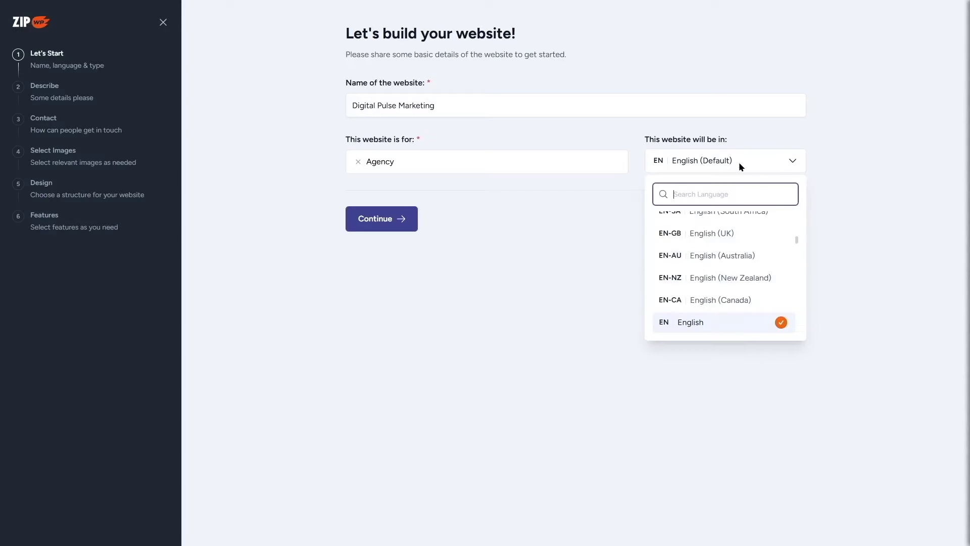
{"action": "left_click", "coordinate": [699, 326]}
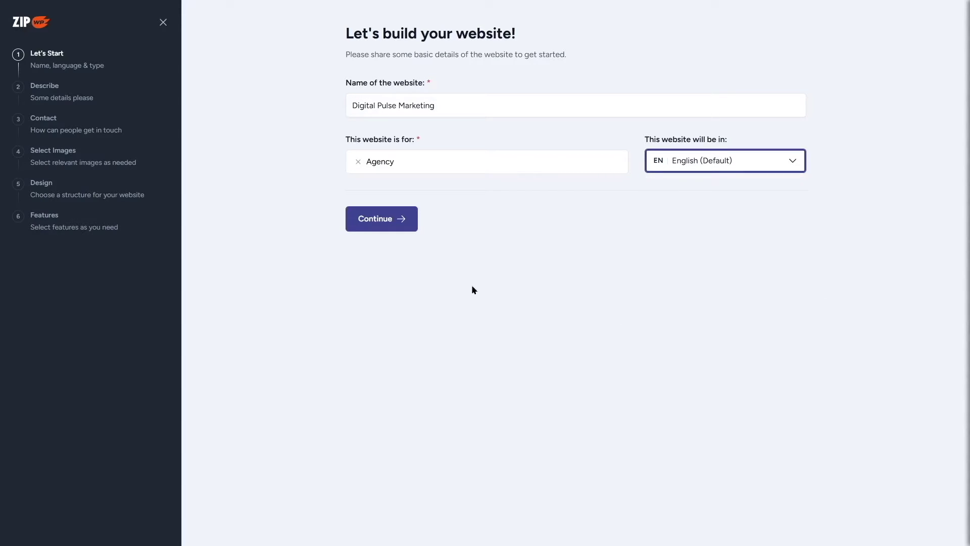
{"action": "left_click", "coordinate": [376, 220]}
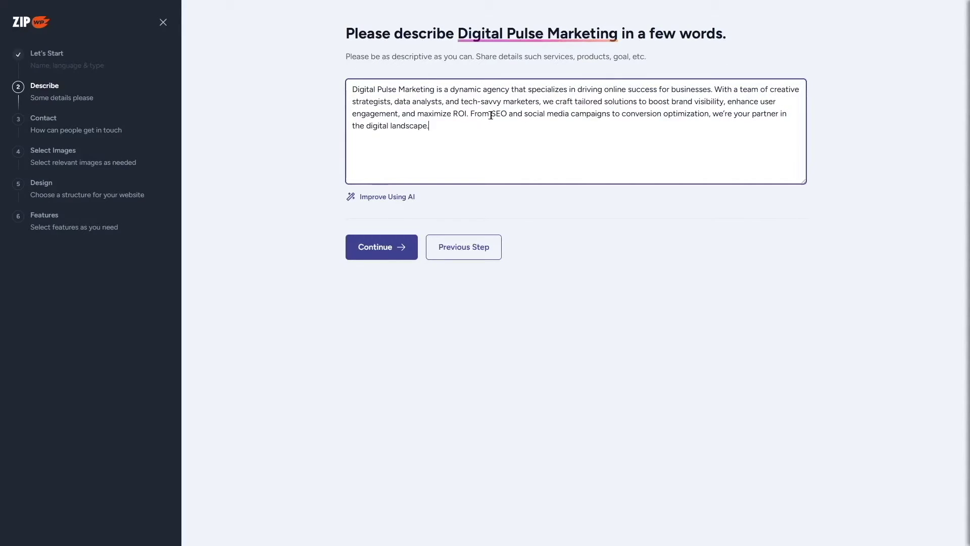
- Improve the business description using AI, compare it with the original, and continue to the contact stage with the improved version
{"action": "left_click", "coordinate": [370, 198]}
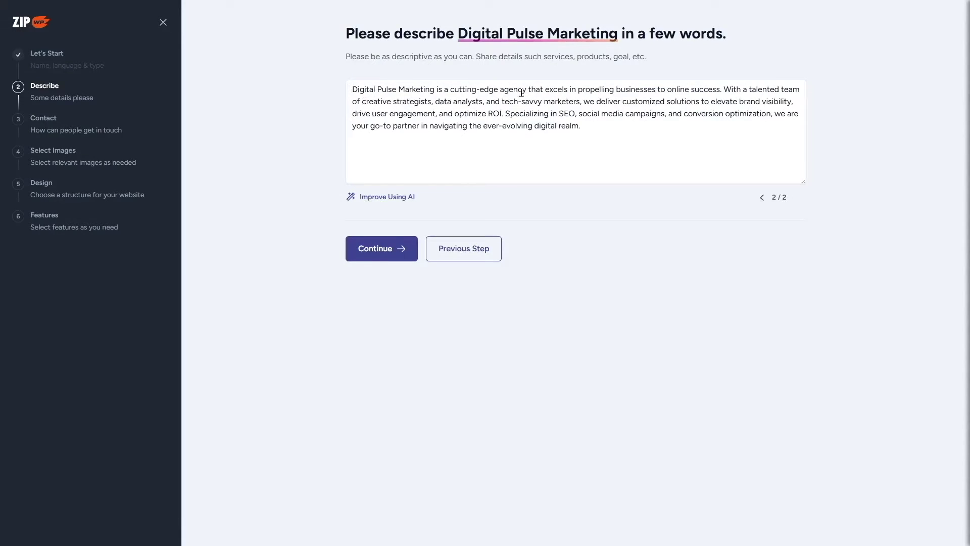
{"action": "left_click", "coordinate": [762, 198]}
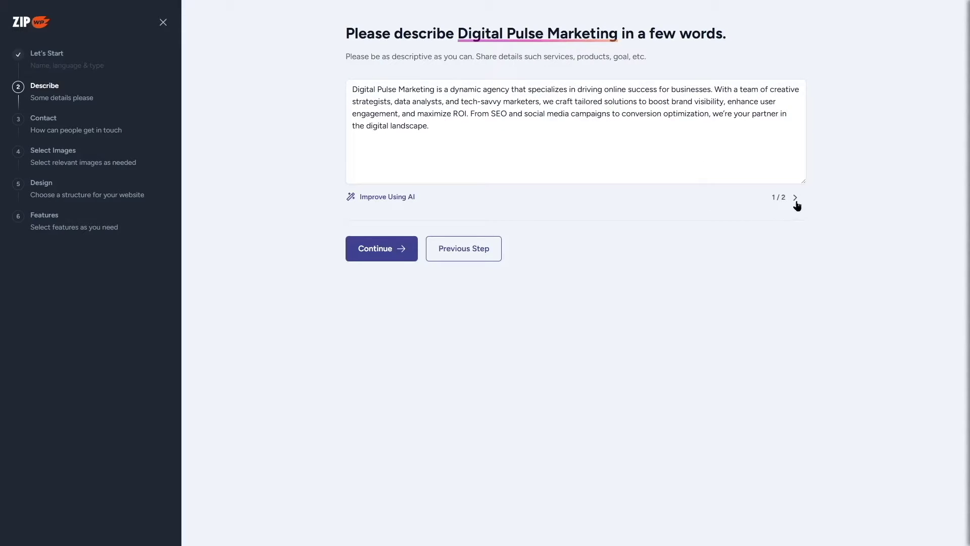
{"action": "left_click", "coordinate": [795, 198]}
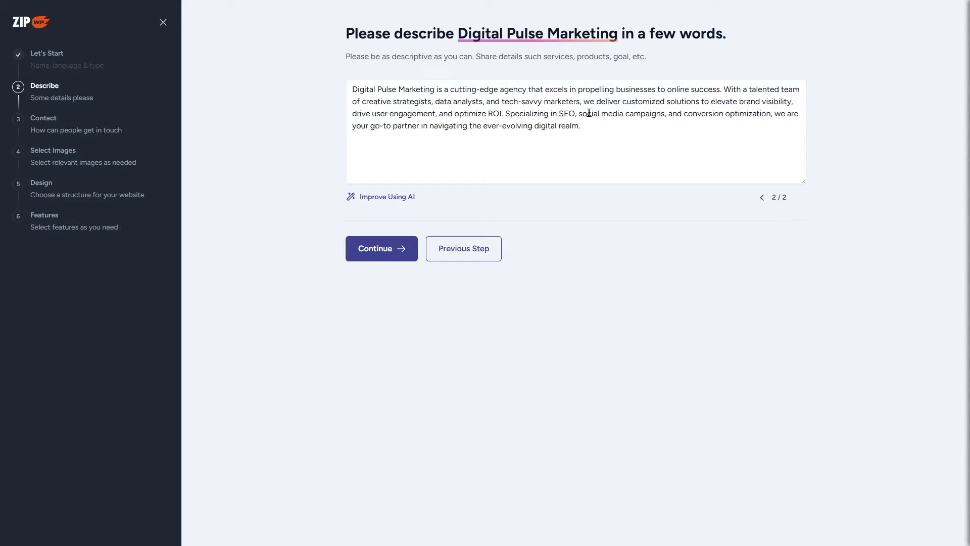
{"action": "left_click", "coordinate": [372, 255]}
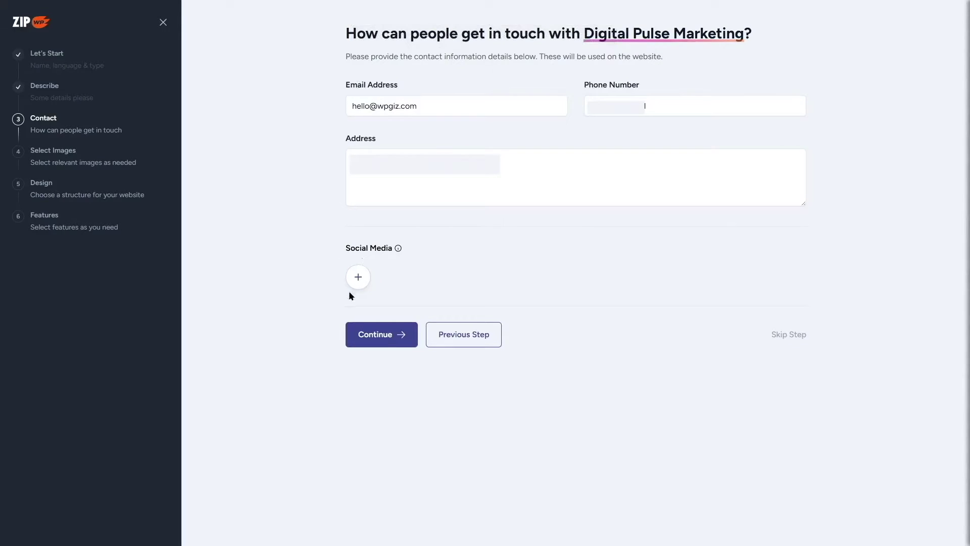
{"action": "left_click", "coordinate": [360, 277]}
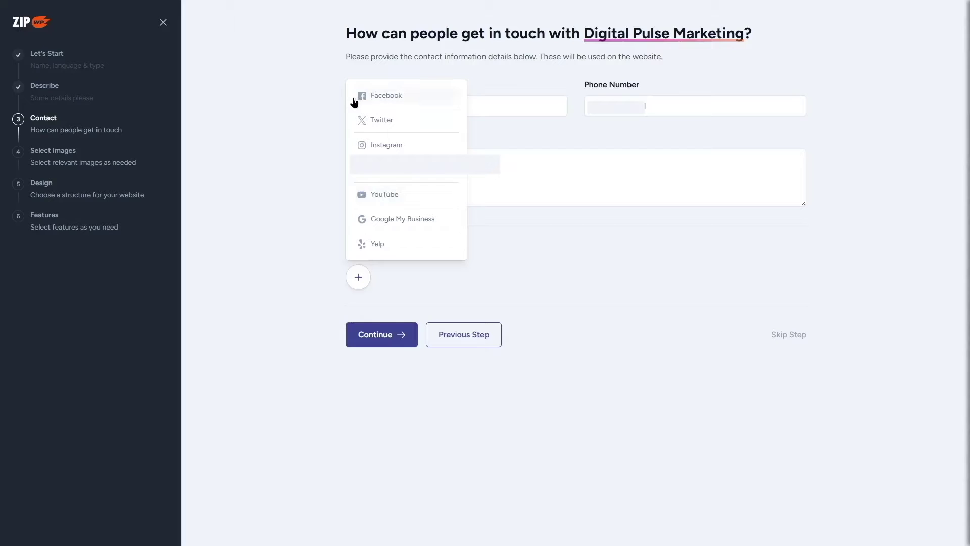
{"action": "left_click", "coordinate": [355, 99]}
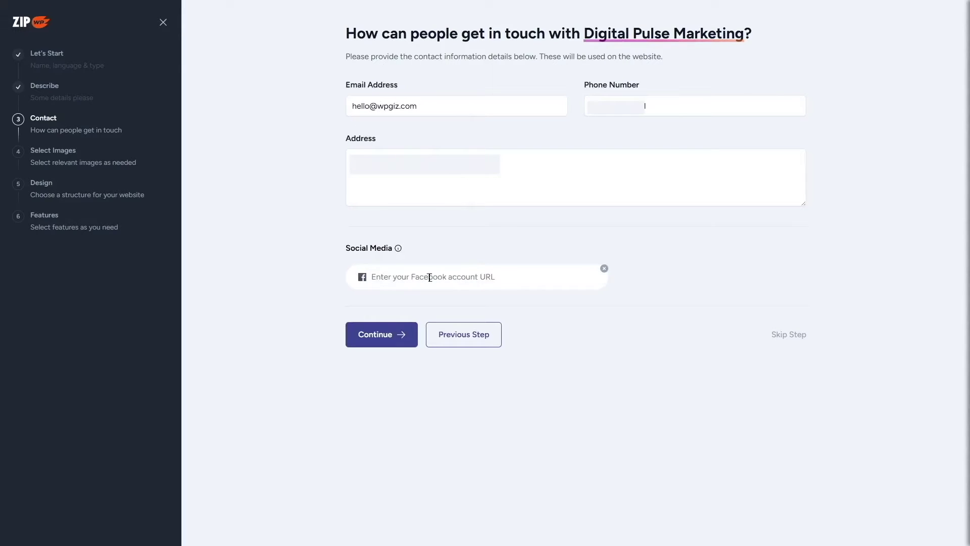
{"action": "left_click", "coordinate": [604, 268]}
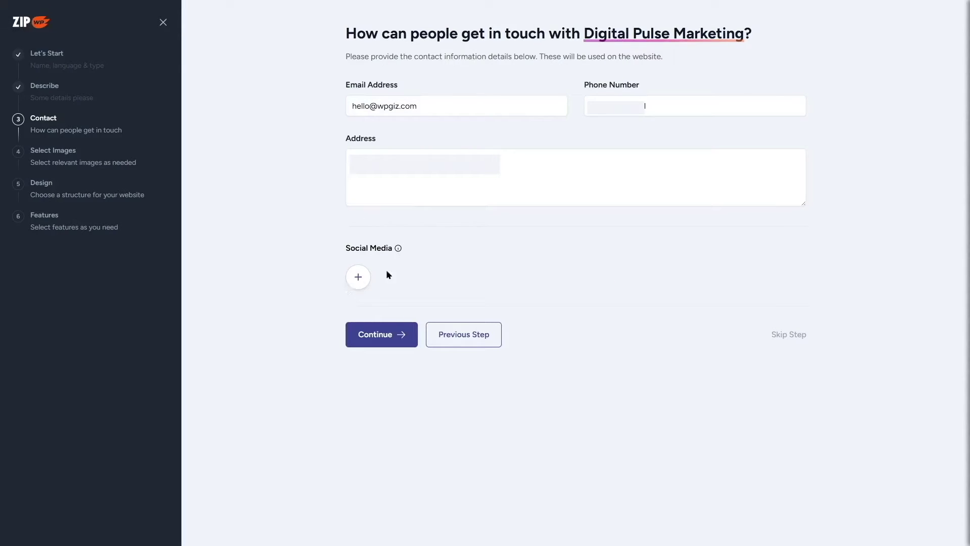
- Continue past the contact details, select 20 images for "marketing agency" for the website, and proceed to the design stage
{"action": "left_click", "coordinate": [385, 344]}
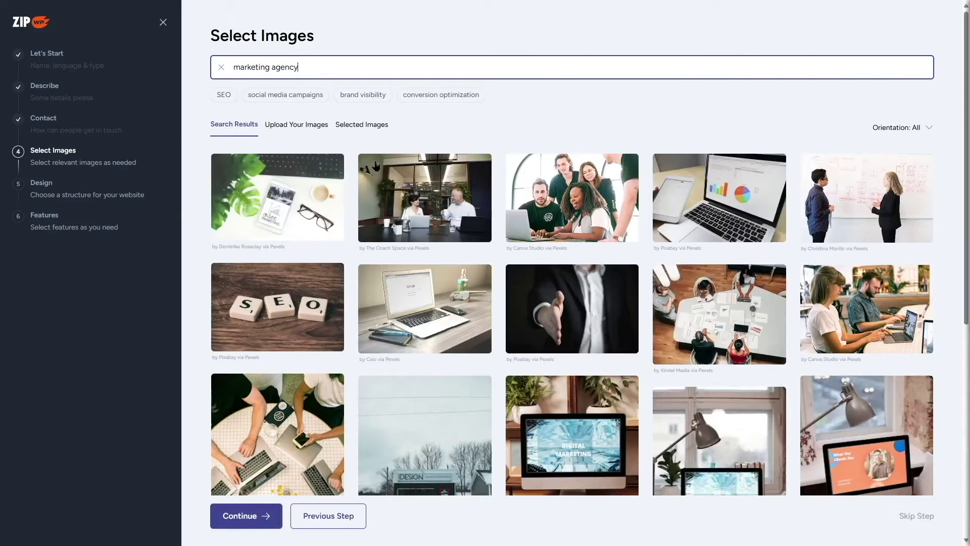
{"action": "scroll", "coordinate": [522, 189], "scroll_direction": "down", "scroll_amount": 5}
{"action": "scroll", "coordinate": [531, 195], "scroll_direction": "up", "scroll_amount": 5}
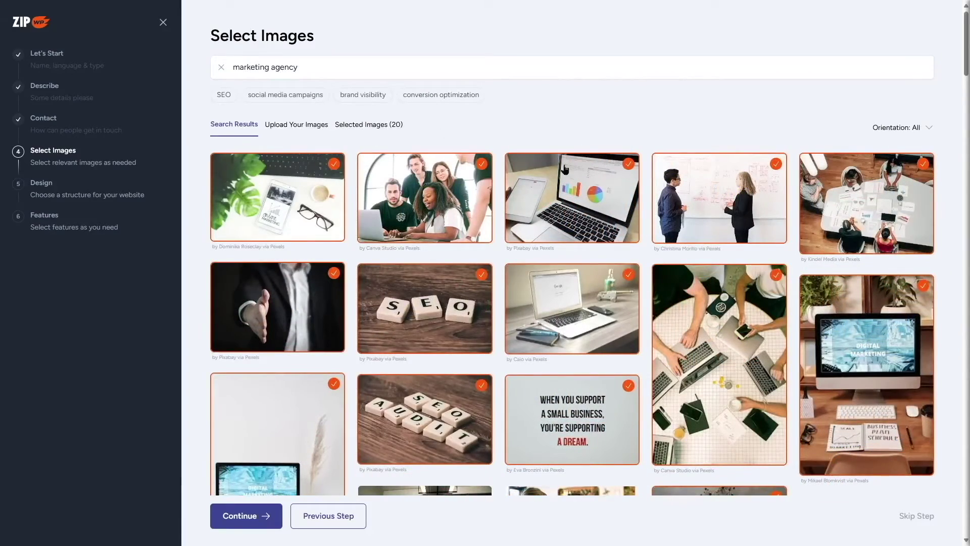
{"action": "scroll", "coordinate": [548, 169], "scroll_direction": "down", "scroll_amount": 15}
{"action": "scroll", "coordinate": [715, 245], "scroll_direction": "up", "scroll_amount": 15}
{"action": "left_click", "coordinate": [260, 518]}
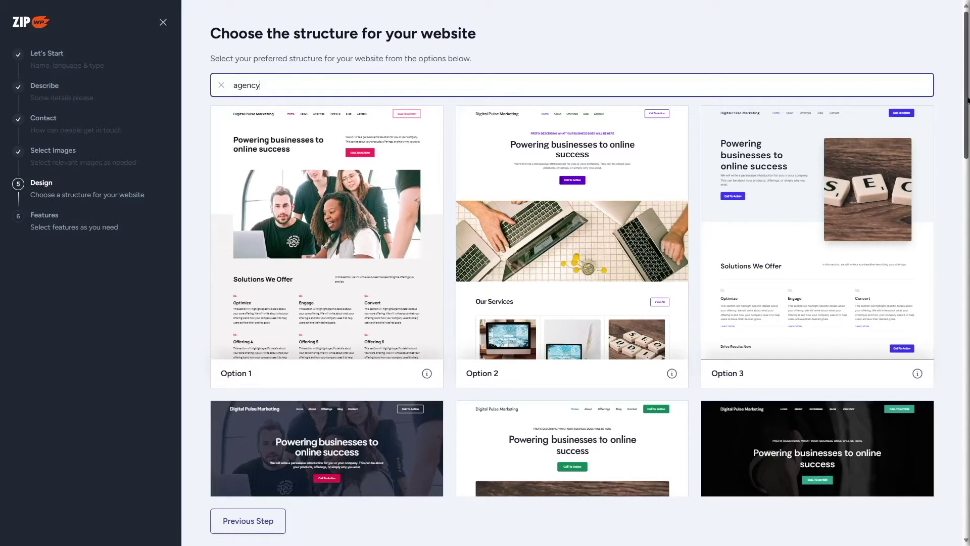
- Look through the agency website structures, preview the layouts, and choose Option 3
{"action": "scroll", "coordinate": [746, 39], "scroll_direction": "down", "scroll_amount": 6}
{"action": "scroll", "coordinate": [572, 273], "scroll_direction": "down", "scroll_amount": 15}
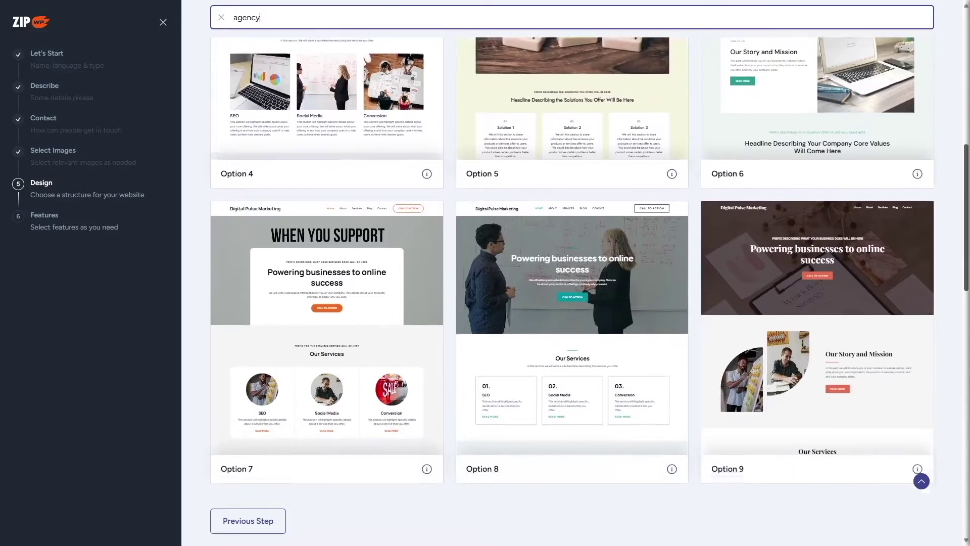
{"action": "scroll", "coordinate": [968, 337], "scroll_direction": "down", "scroll_amount": 6}
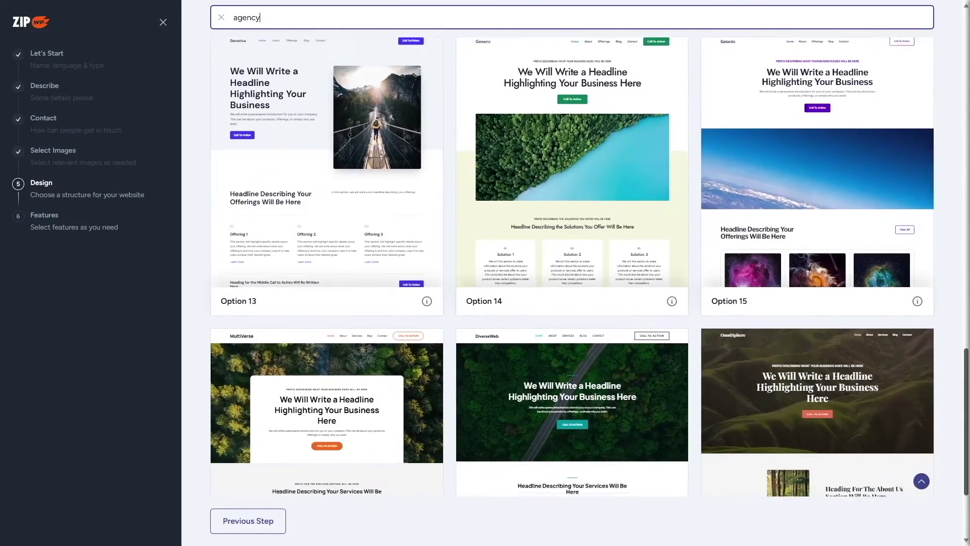
{"action": "scroll", "coordinate": [968, 338], "scroll_direction": "up", "scroll_amount": 9}
{"action": "left_click_drag", "start_coordinate": [968, 338], "coordinate": [963, 96]}
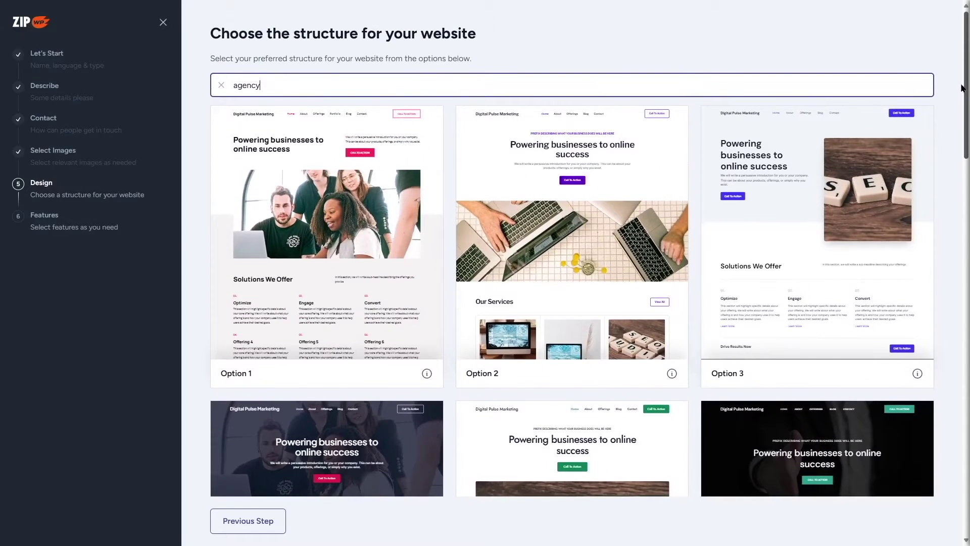
{"action": "mouse_move", "coordinate": [518, 213]}
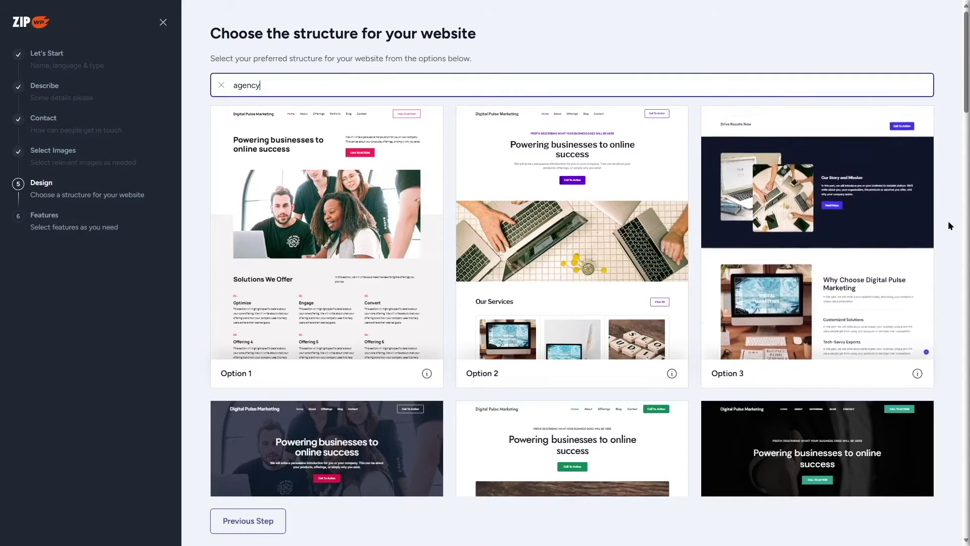
{"action": "mouse_move", "coordinate": [795, 162]}
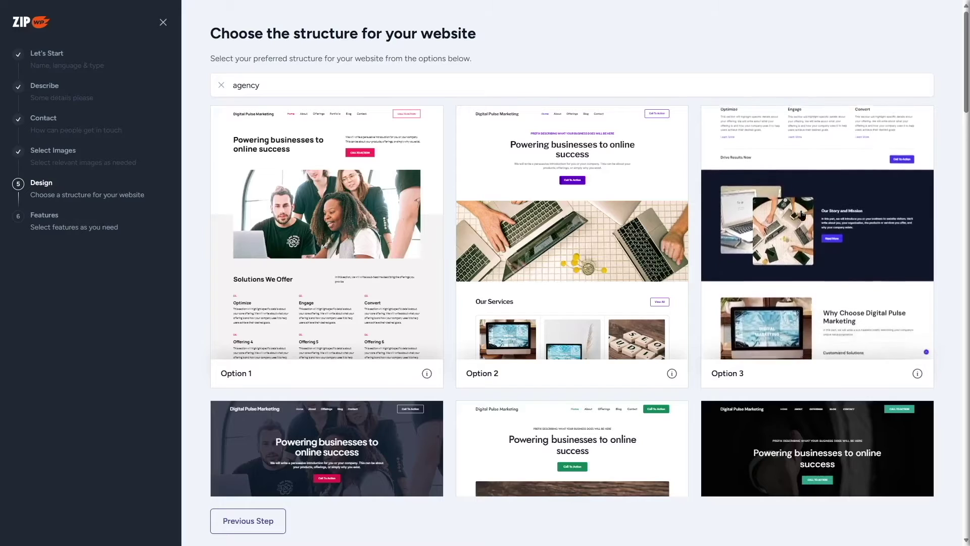
{"action": "left_click", "coordinate": [930, 269]}
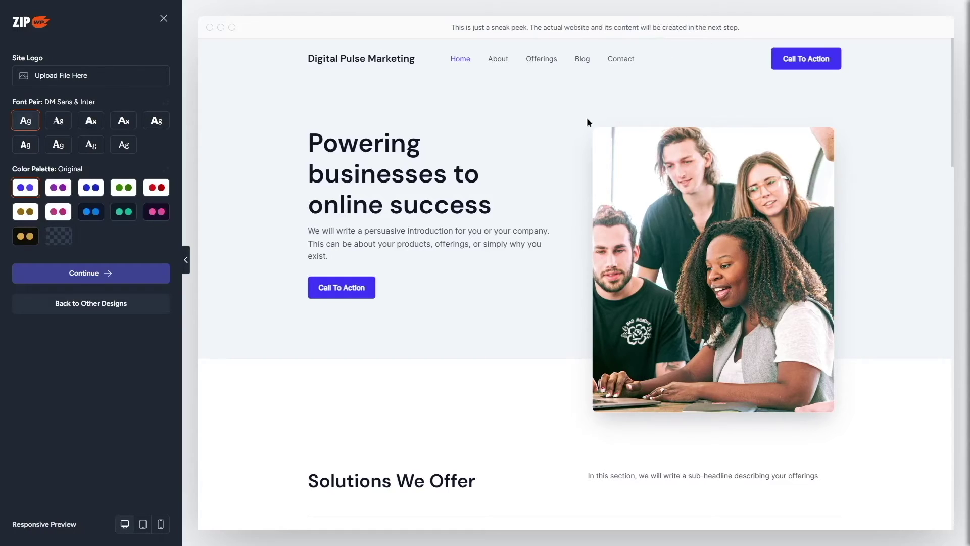
- Look over the homepage preview, try several font pairs including Playfair Display & Source Sans Pro and Montserrat & Lato, and return to DM Sans & Inter
{"action": "scroll", "coordinate": [545, 165], "scroll_direction": "down", "scroll_amount": 8}
{"action": "scroll", "coordinate": [545, 165], "scroll_direction": "up", "scroll_amount": 8}
{"action": "left_click", "coordinate": [60, 126]}
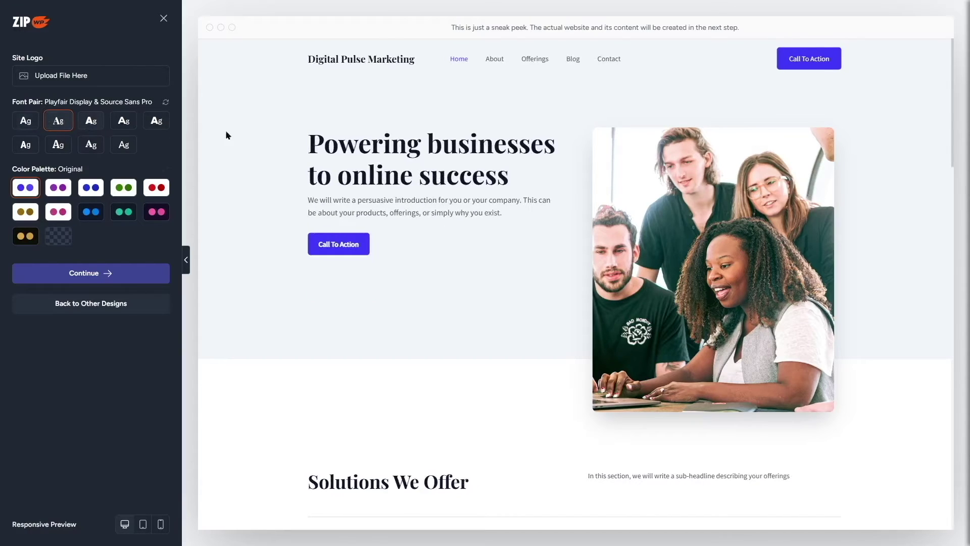
{"action": "left_click", "coordinate": [93, 127]}
{"action": "left_click", "coordinate": [127, 123]}
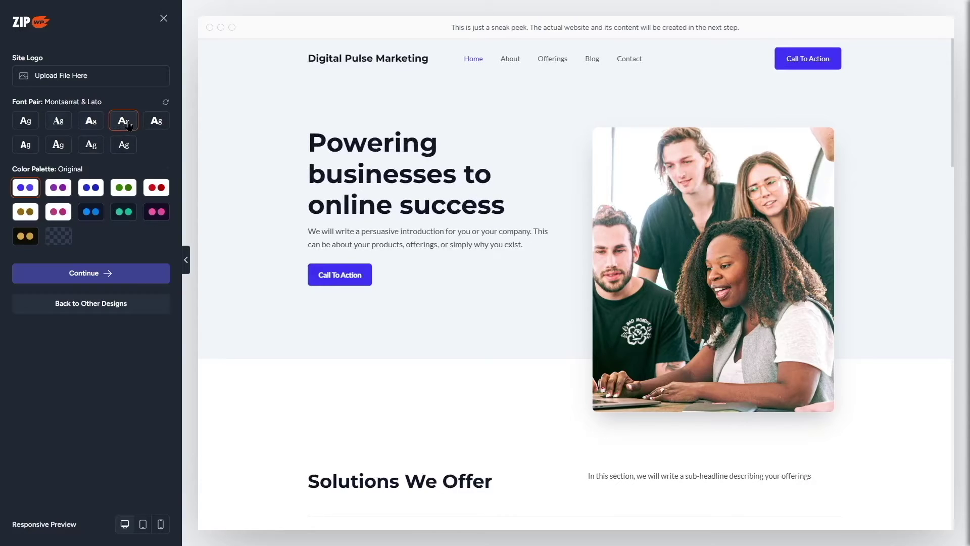
{"action": "left_click", "coordinate": [123, 146]}
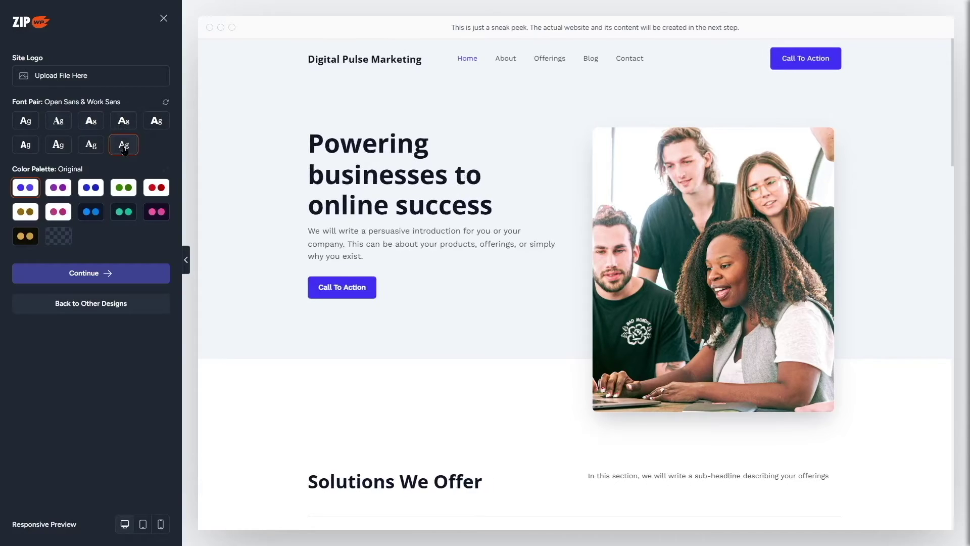
{"action": "left_click", "coordinate": [94, 150]}
{"action": "left_click", "coordinate": [20, 124]}
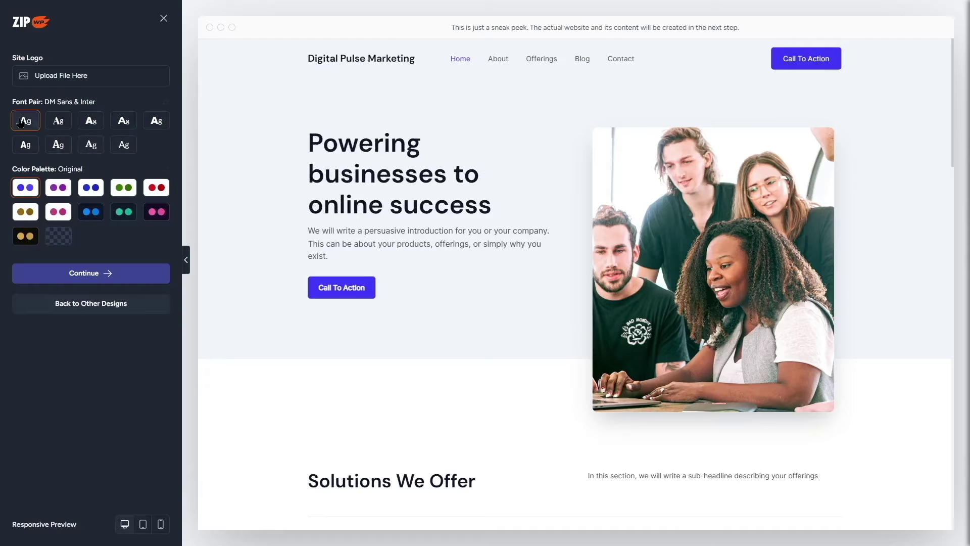
- Try out several light and dark color palettes on the design preview and return to the Original palette
{"action": "left_click", "coordinate": [59, 190]}
{"action": "left_click", "coordinate": [90, 190]}
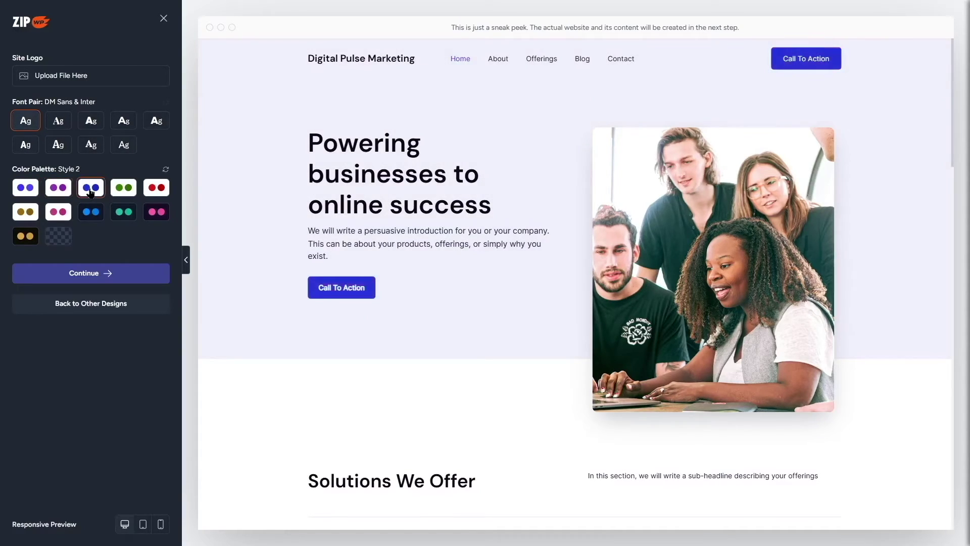
{"action": "left_click", "coordinate": [122, 189]}
{"action": "left_click", "coordinate": [156, 189]}
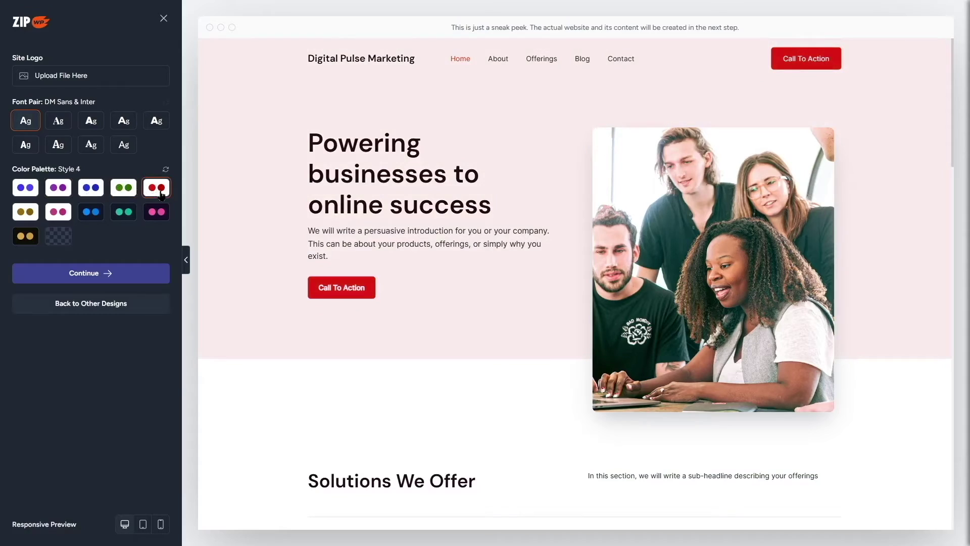
{"action": "left_click", "coordinate": [95, 213]}
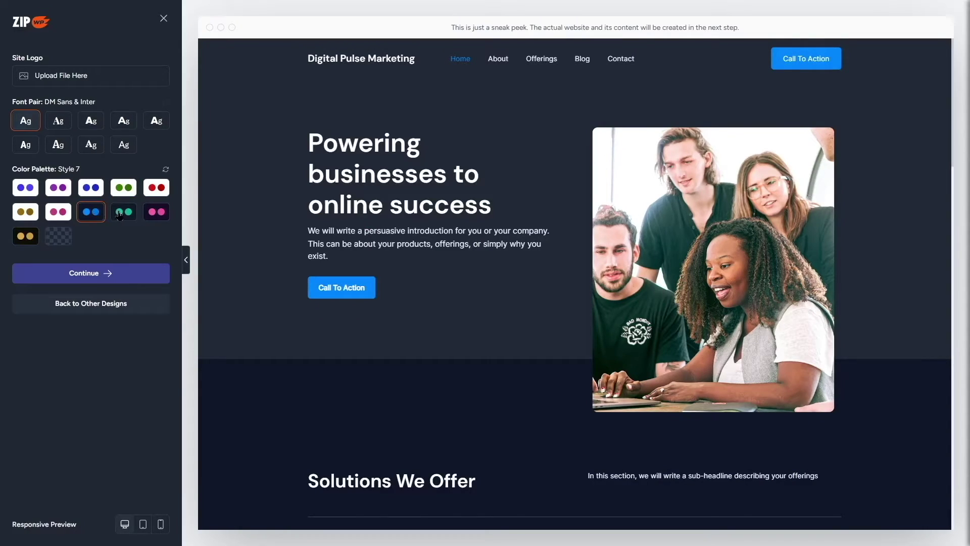
{"action": "left_click", "coordinate": [120, 214]}
{"action": "left_click", "coordinate": [156, 212]}
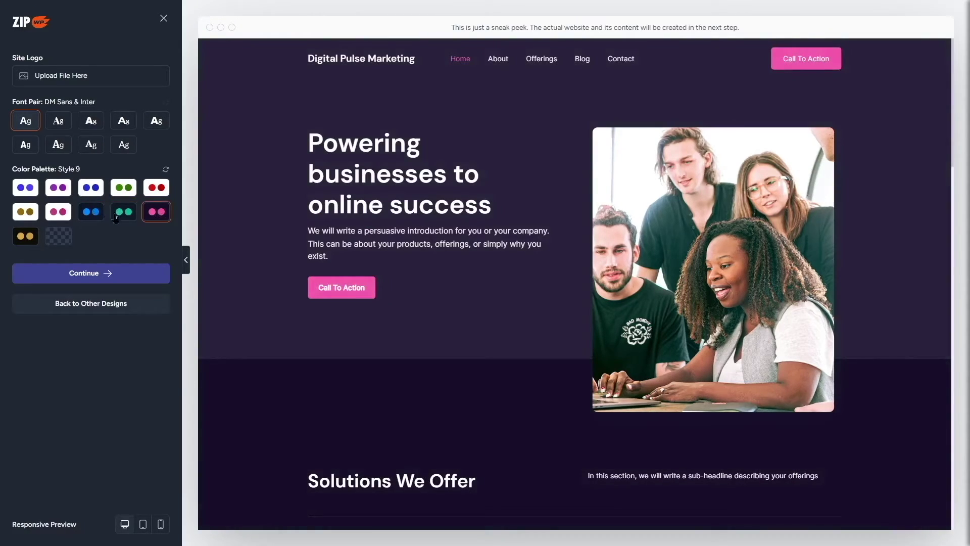
{"action": "left_click", "coordinate": [93, 215]}
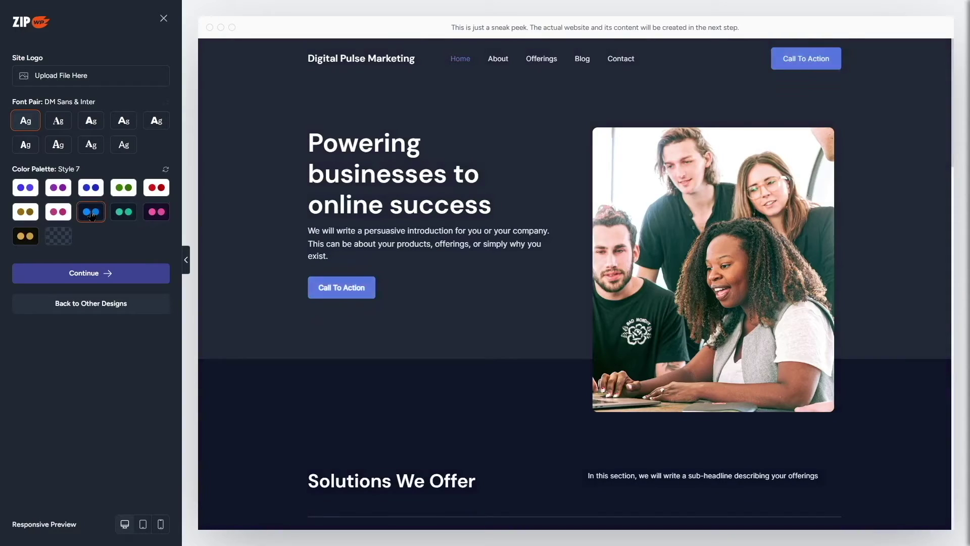
{"action": "left_click", "coordinate": [25, 191]}
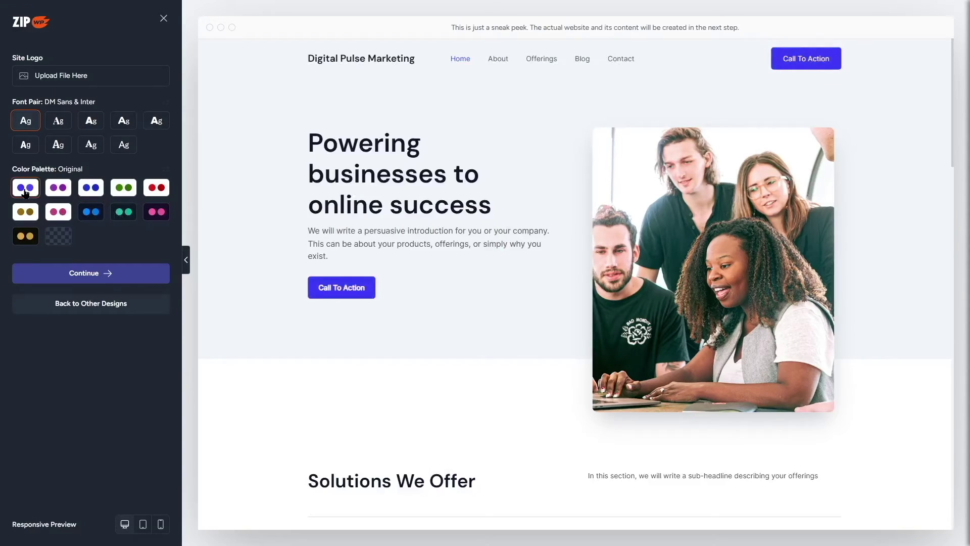
- Accept the design and enable only Free Live Chat among the website features
{"action": "left_click", "coordinate": [87, 277]}
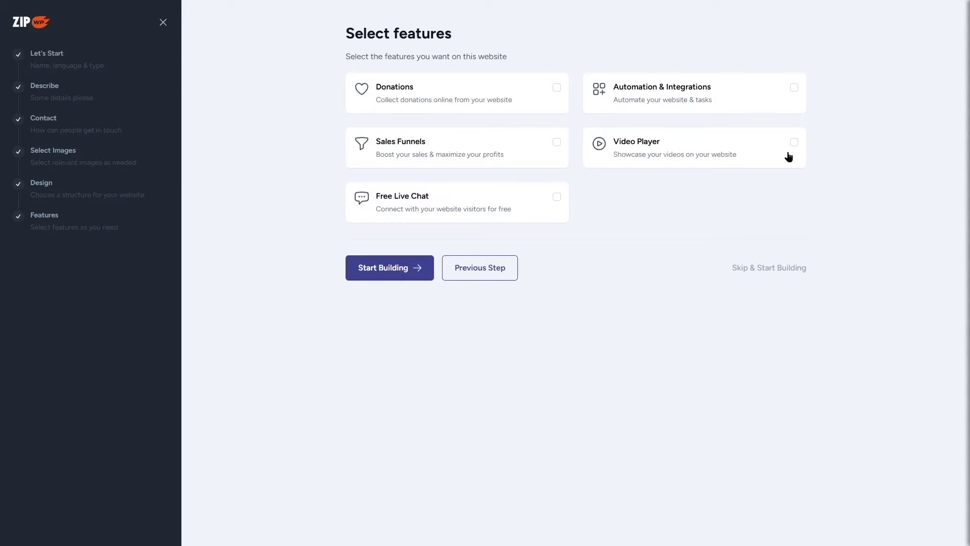
{"action": "left_click", "coordinate": [557, 88]}
{"action": "left_click", "coordinate": [724, 96]}
{"action": "left_click", "coordinate": [551, 93]}
{"action": "left_click", "coordinate": [657, 98]}
{"action": "left_click", "coordinate": [553, 201]}
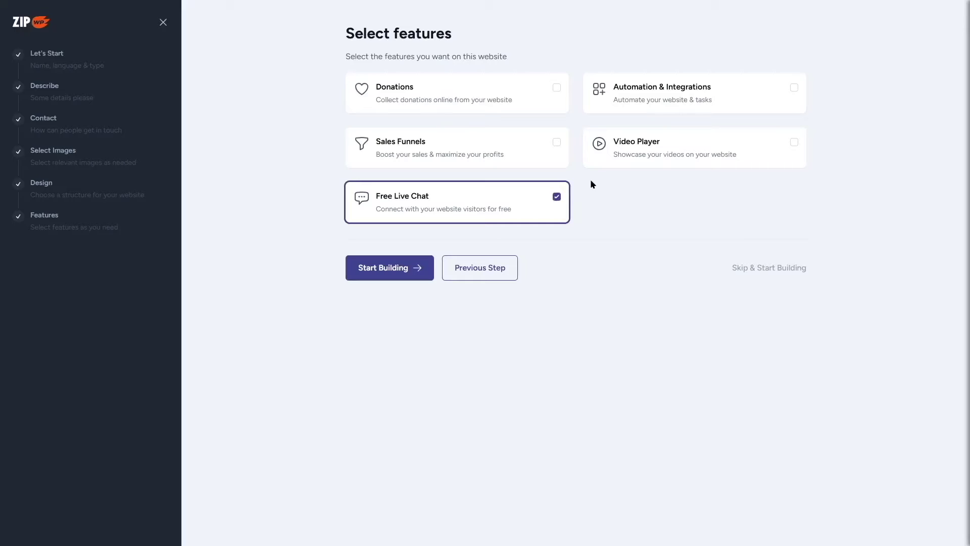
- Review the business name, full description and contact details in the final summary and start building the website
{"action": "left_click", "coordinate": [410, 272]}
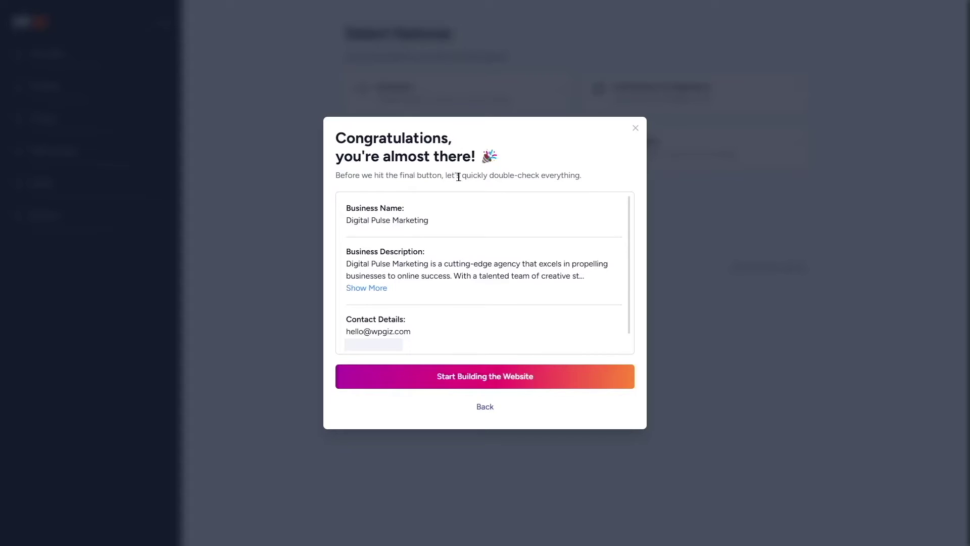
{"action": "scroll", "coordinate": [457, 238], "scroll_direction": "down", "scroll_amount": 1}
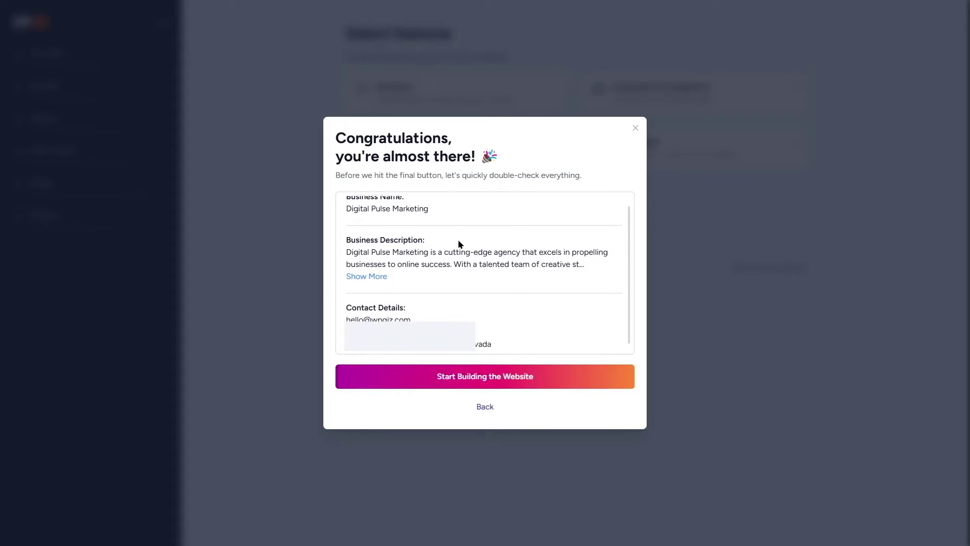
{"action": "scroll", "coordinate": [435, 286], "scroll_direction": "up", "scroll_amount": 1}
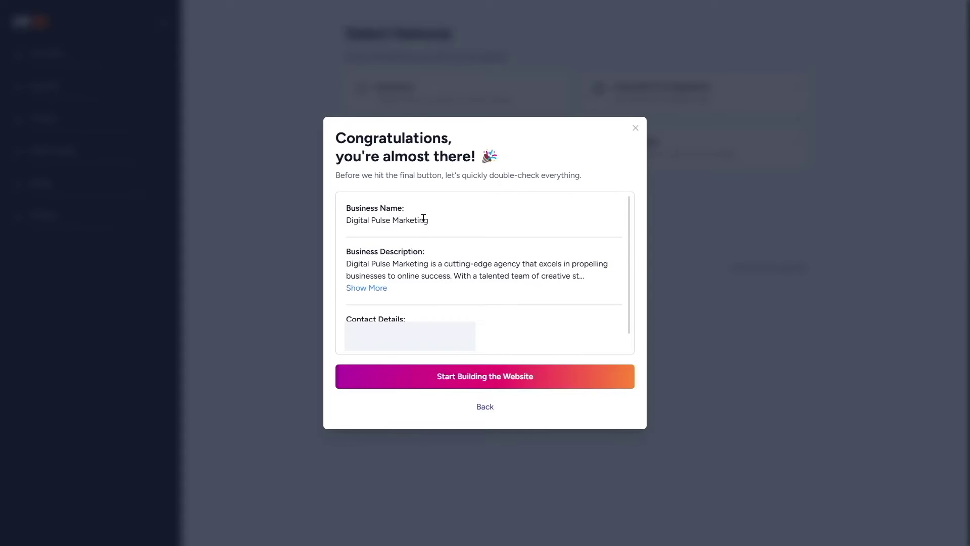
{"action": "scroll", "coordinate": [424, 243], "scroll_direction": "down", "scroll_amount": 1}
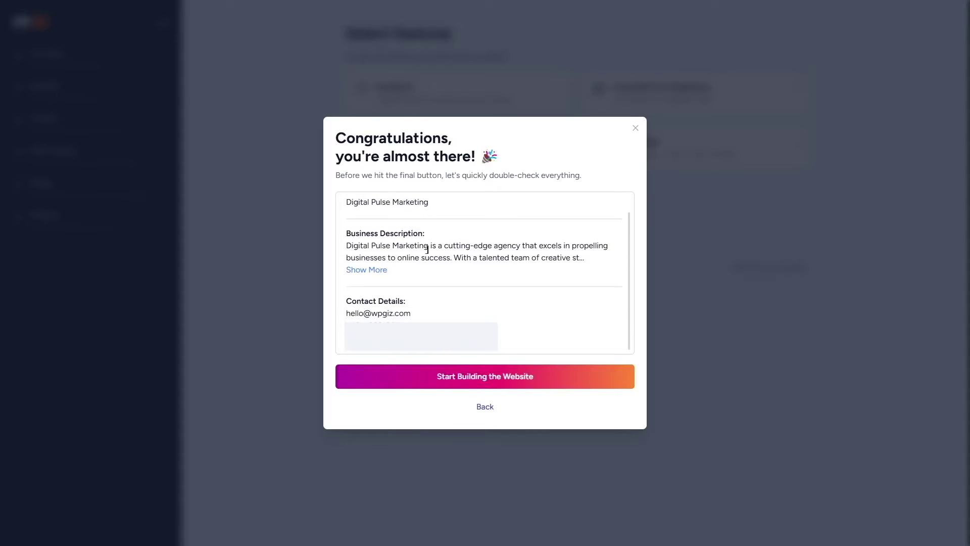
{"action": "left_click", "coordinate": [366, 271]}
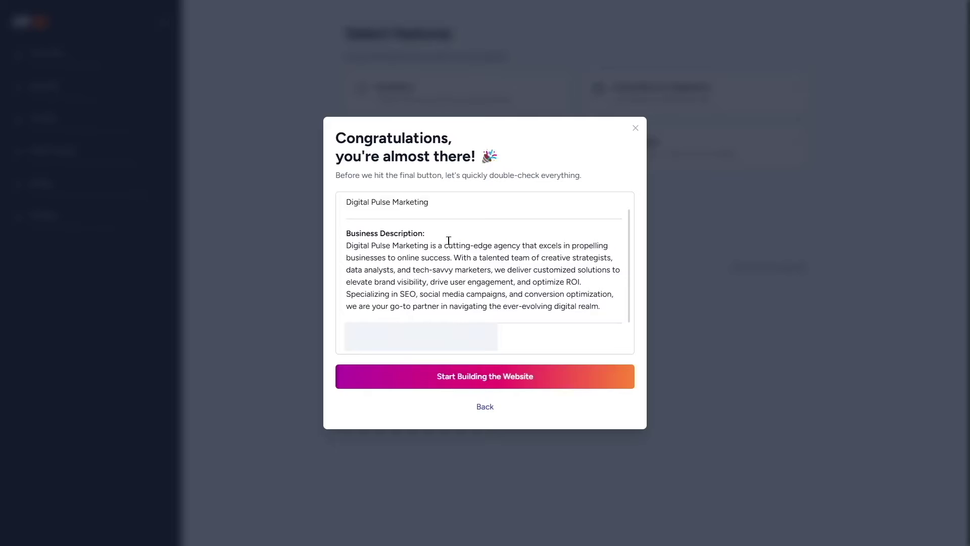
{"action": "scroll", "coordinate": [470, 248], "scroll_direction": "down", "scroll_amount": 2}
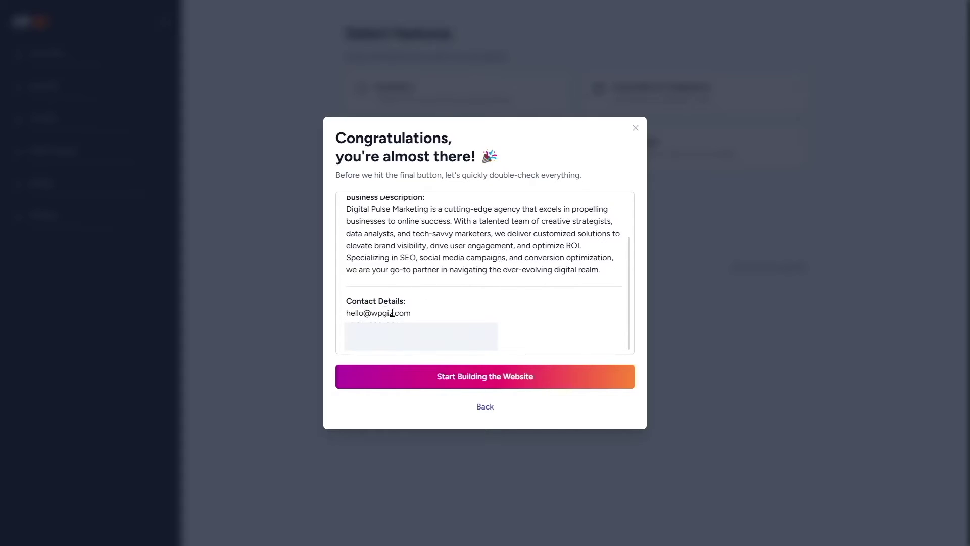
{"action": "left_click", "coordinate": [440, 385]}
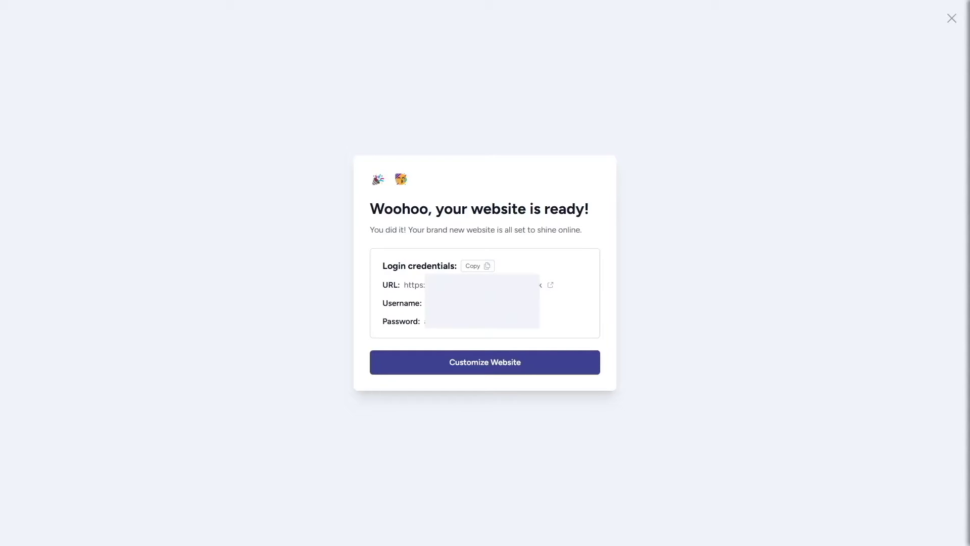
- Copy the new website's login credentials and open its WordPress dashboard for customization
{"action": "left_click", "coordinate": [474, 268]}
{"action": "left_click", "coordinate": [501, 373]}
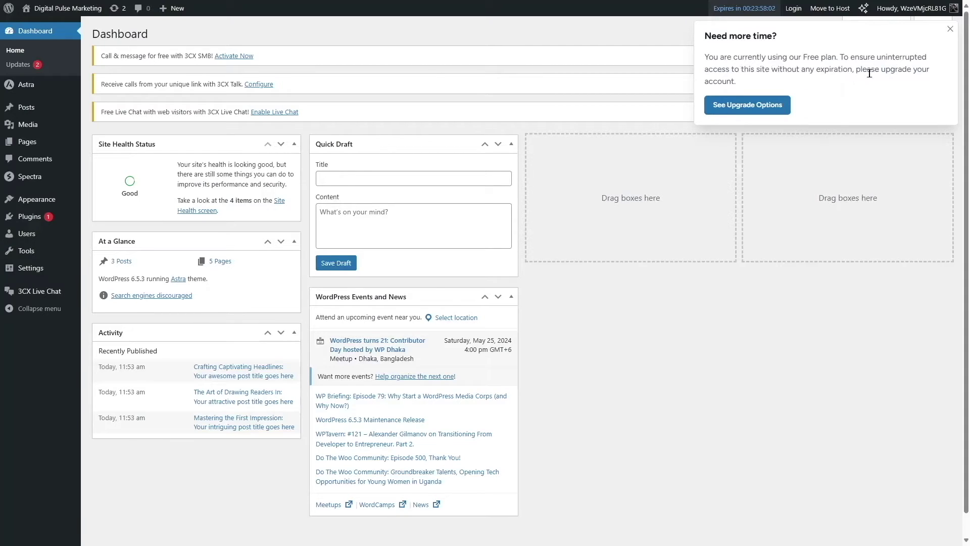
- Dismiss the upgrade notice and open the instructions for moving the site to a host
{"action": "left_click", "coordinate": [950, 31]}
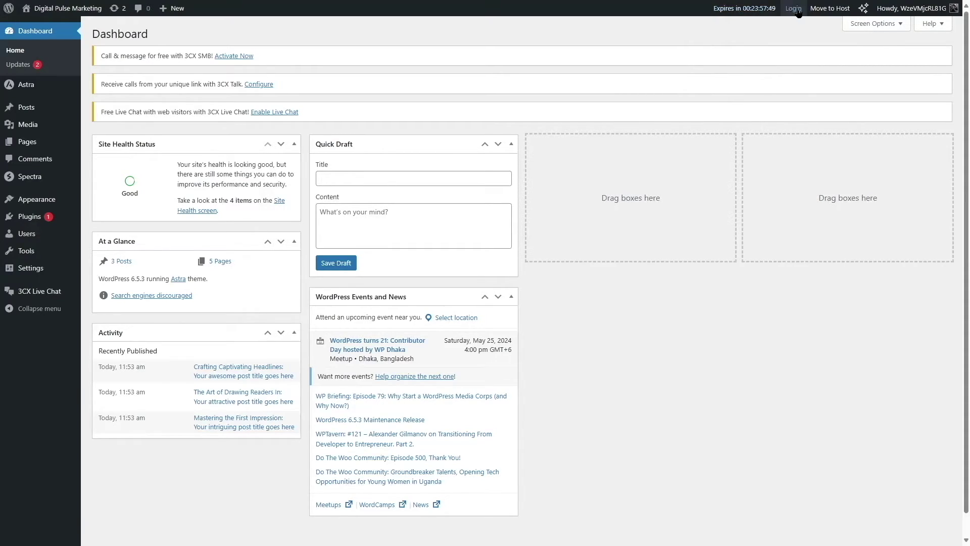
{"action": "left_click", "coordinate": [829, 9]}
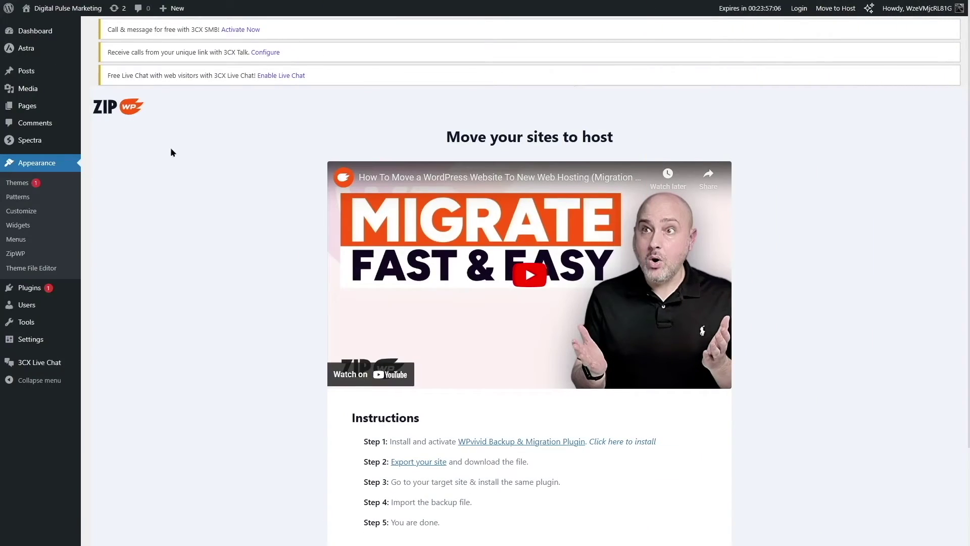
- Visit the live website and examine its home page from the hero section down to the client stories and footer
{"action": "mouse_move", "coordinate": [48, 11]}
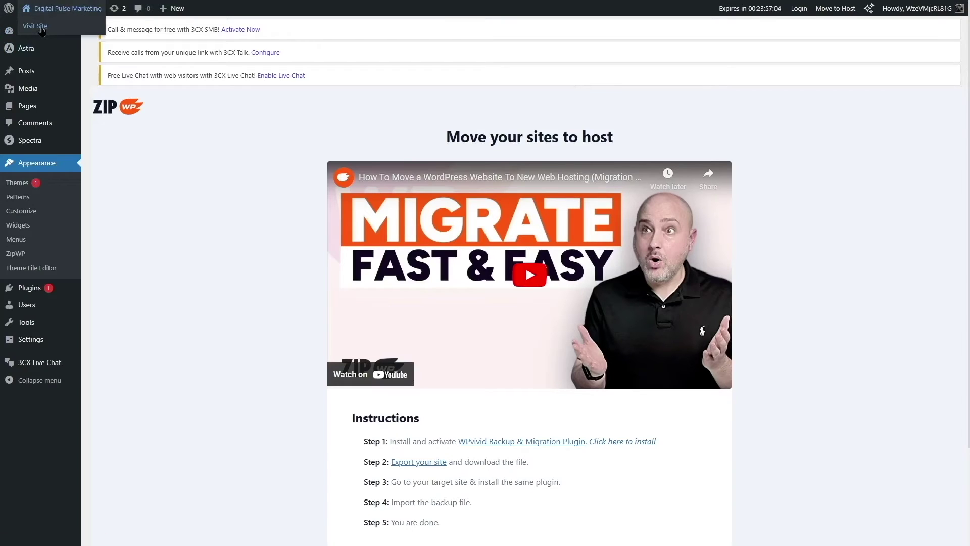
{"action": "left_click", "coordinate": [42, 30]}
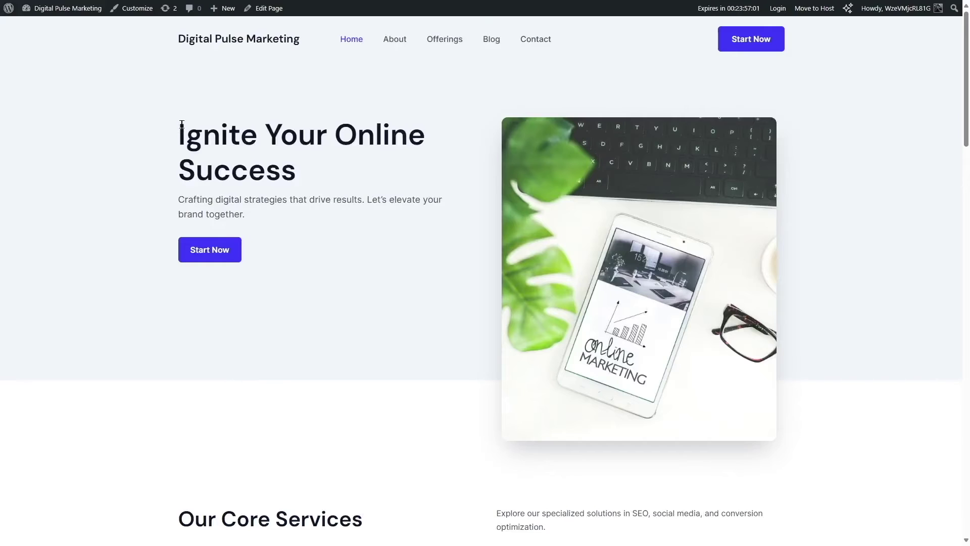
{"action": "scroll", "coordinate": [172, 129], "scroll_direction": "down", "scroll_amount": 7}
{"action": "scroll", "coordinate": [177, 131], "scroll_direction": "down", "scroll_amount": 6}
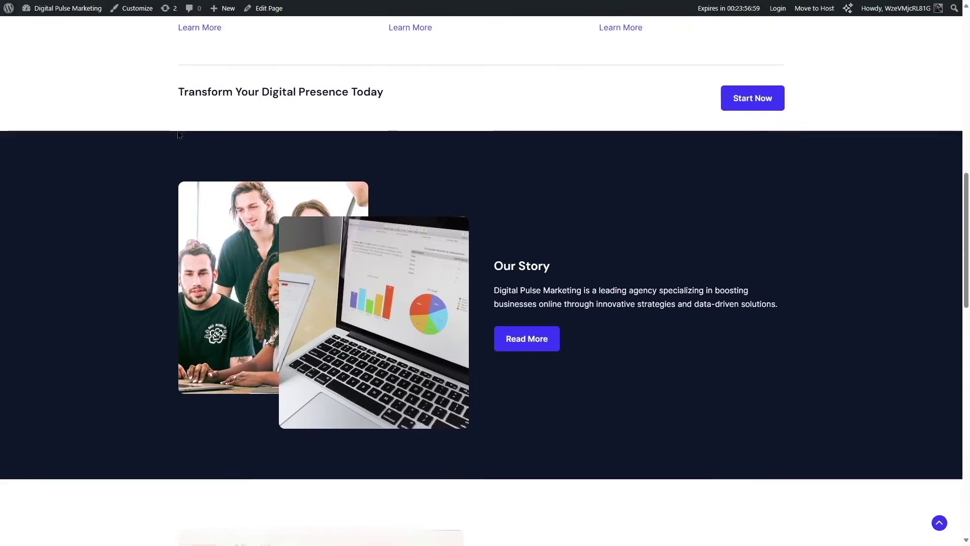
{"action": "scroll", "coordinate": [177, 134], "scroll_direction": "down", "scroll_amount": 6}
{"action": "scroll", "coordinate": [177, 134], "scroll_direction": "up", "scroll_amount": 3}
{"action": "scroll", "coordinate": [526, 187], "scroll_direction": "down", "scroll_amount": 6}
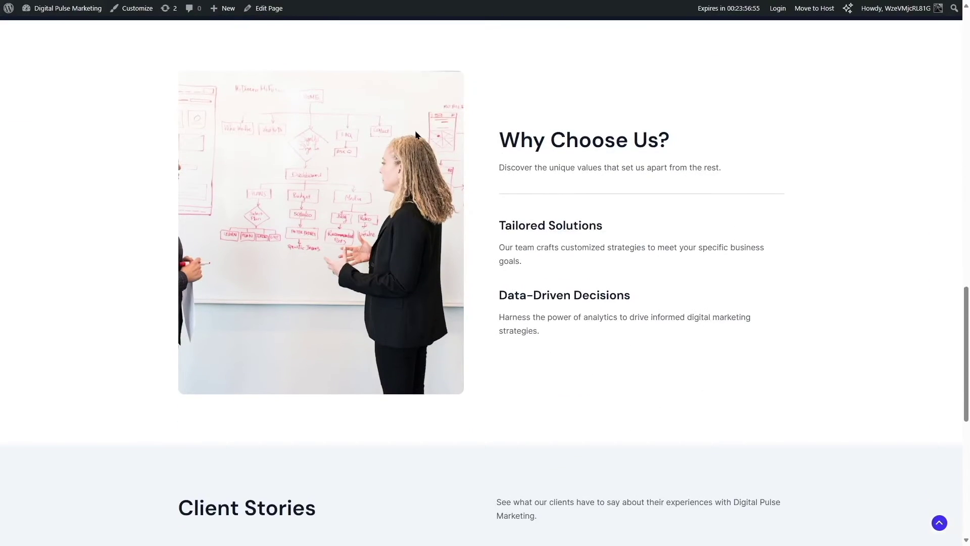
{"action": "scroll", "coordinate": [365, 235], "scroll_direction": "down", "scroll_amount": 7}
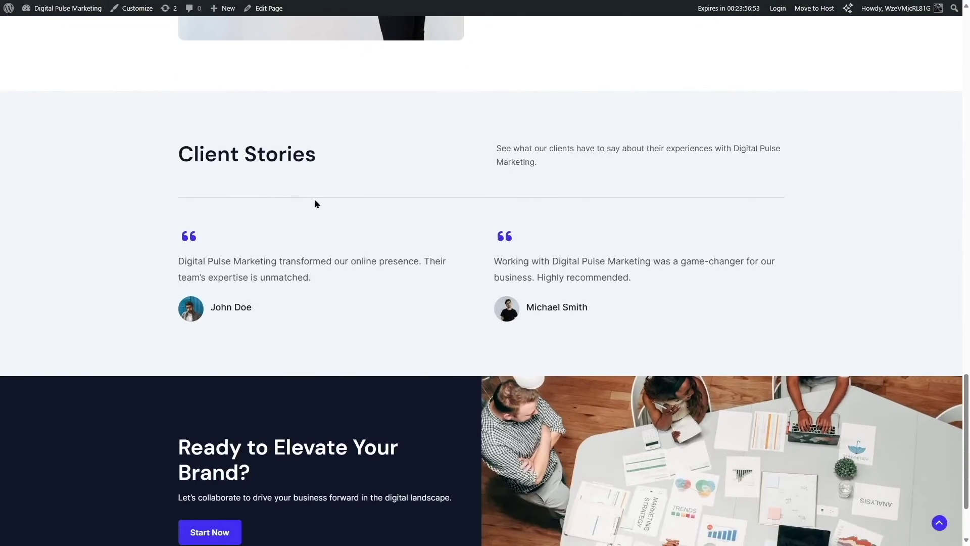
{"action": "scroll", "coordinate": [614, 294], "scroll_direction": "down", "scroll_amount": 2}
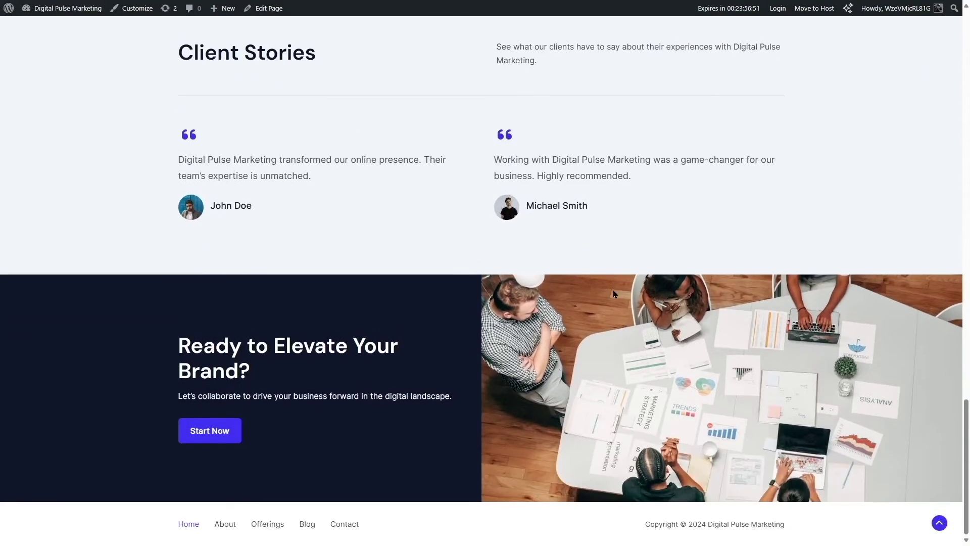
{"action": "scroll", "coordinate": [614, 295], "scroll_direction": "up", "scroll_amount": 20}
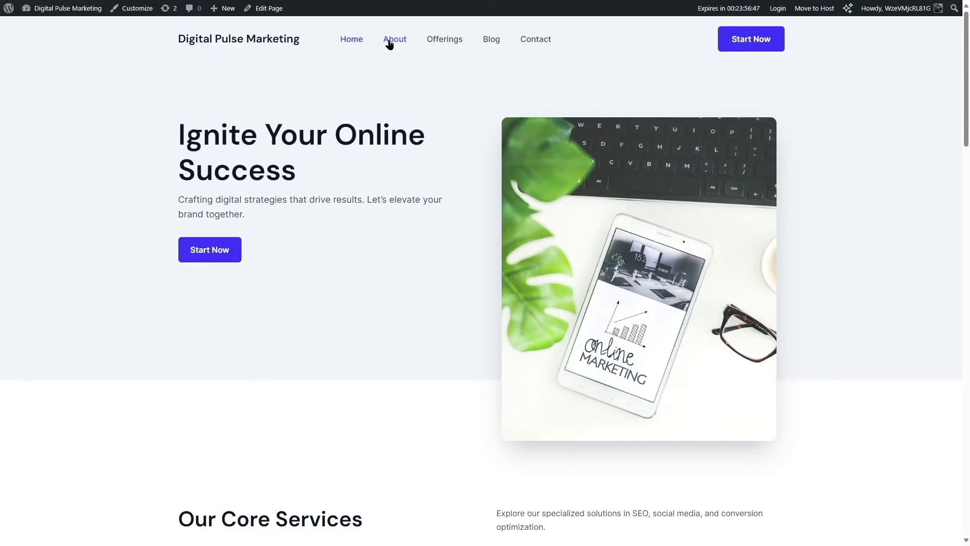
- Open the site's About page and examine its content down to the core values
{"action": "left_click", "coordinate": [389, 44]}
{"action": "scroll", "coordinate": [331, 244], "scroll_direction": "down", "scroll_amount": 10}
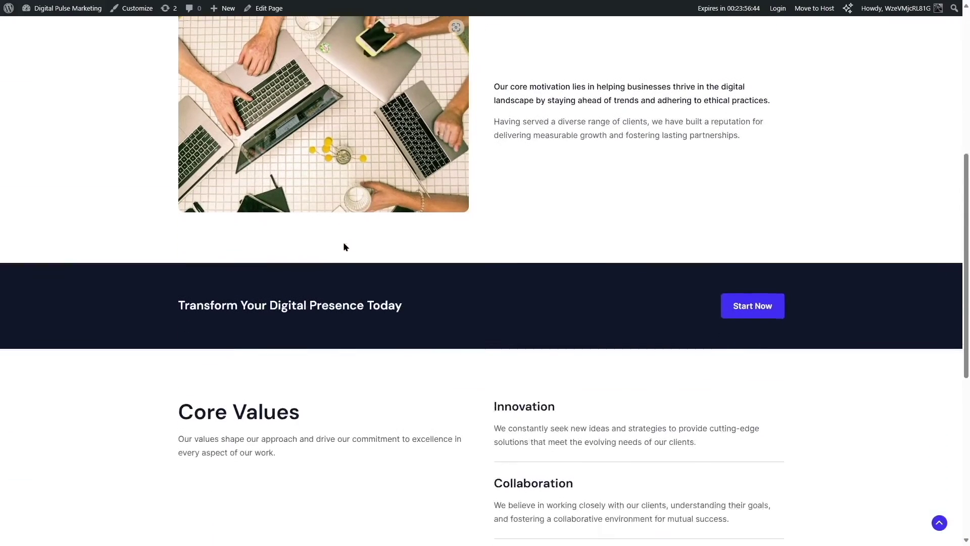
{"action": "scroll", "coordinate": [343, 245], "scroll_direction": "down", "scroll_amount": 5}
{"action": "scroll", "coordinate": [344, 250], "scroll_direction": "up", "scroll_amount": 15}
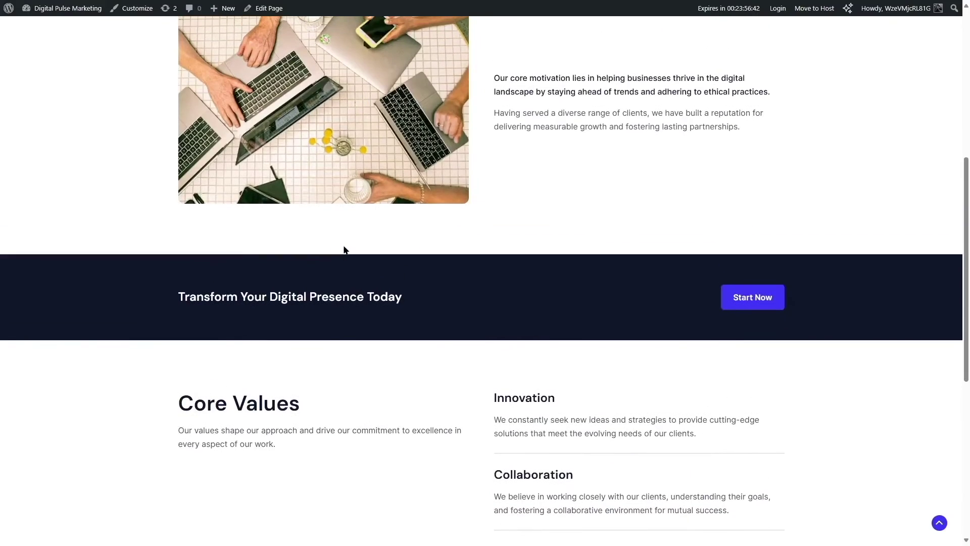
- Open the site's Offerings page and examine the listed digital marketing services
{"action": "left_click", "coordinate": [455, 42]}
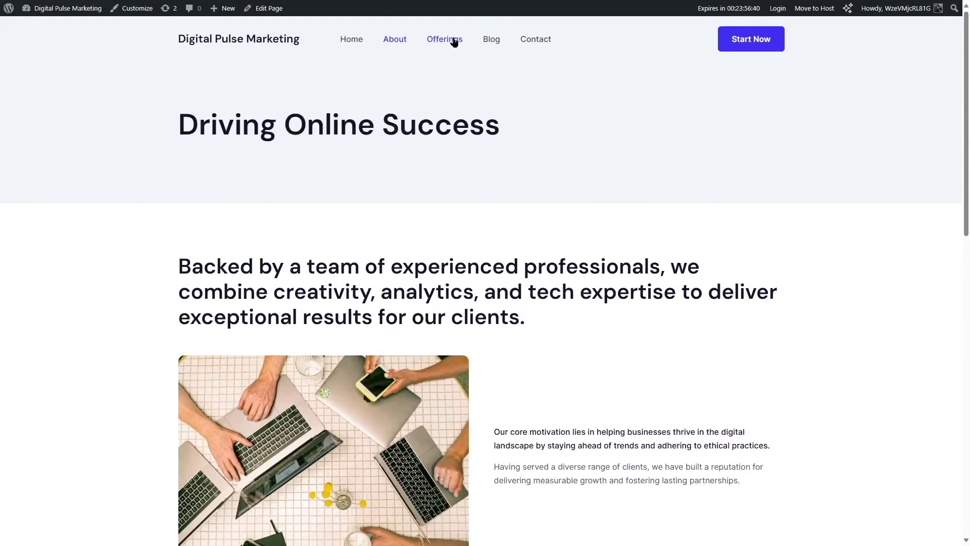
{"action": "scroll", "coordinate": [450, 227], "scroll_direction": "down", "scroll_amount": 6}
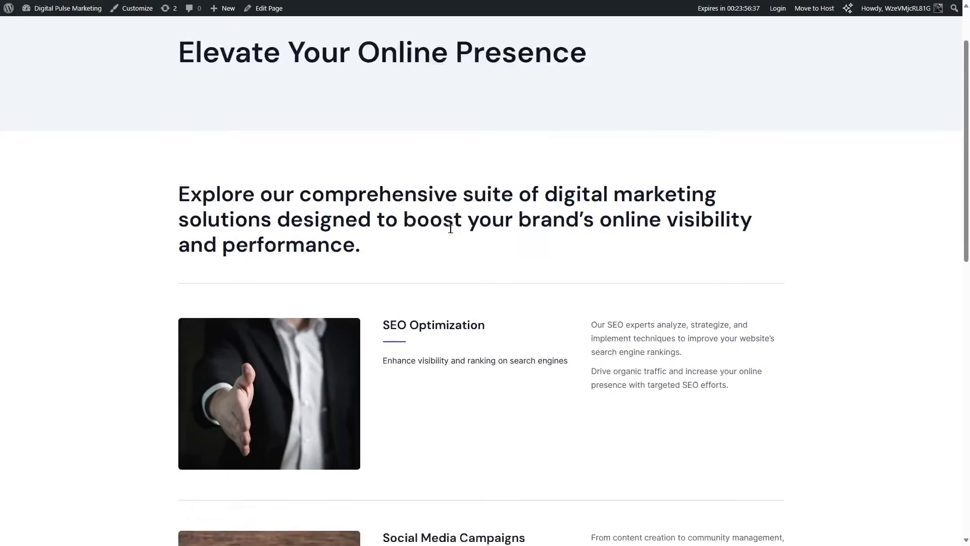
{"action": "scroll", "coordinate": [451, 232], "scroll_direction": "down", "scroll_amount": 8}
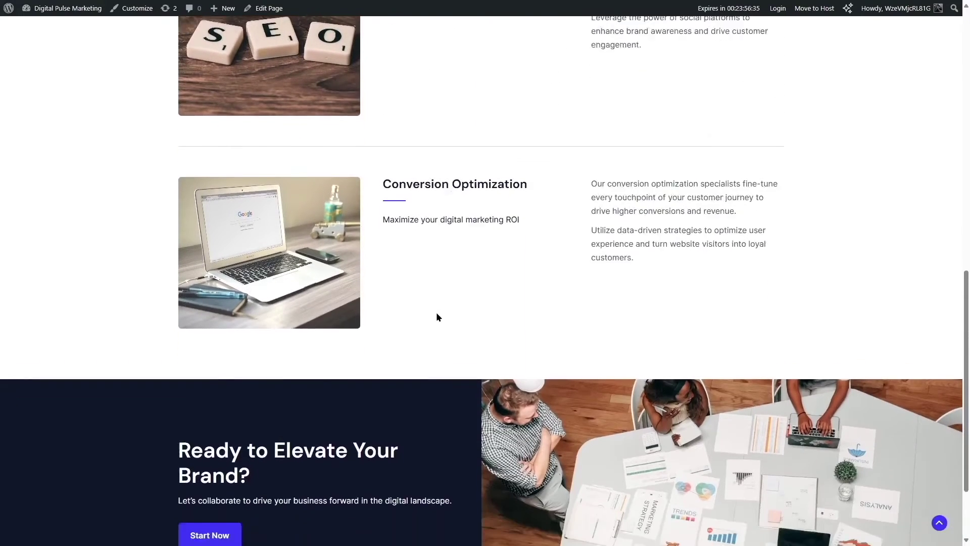
{"action": "scroll", "coordinate": [430, 308], "scroll_direction": "up", "scroll_amount": 14}
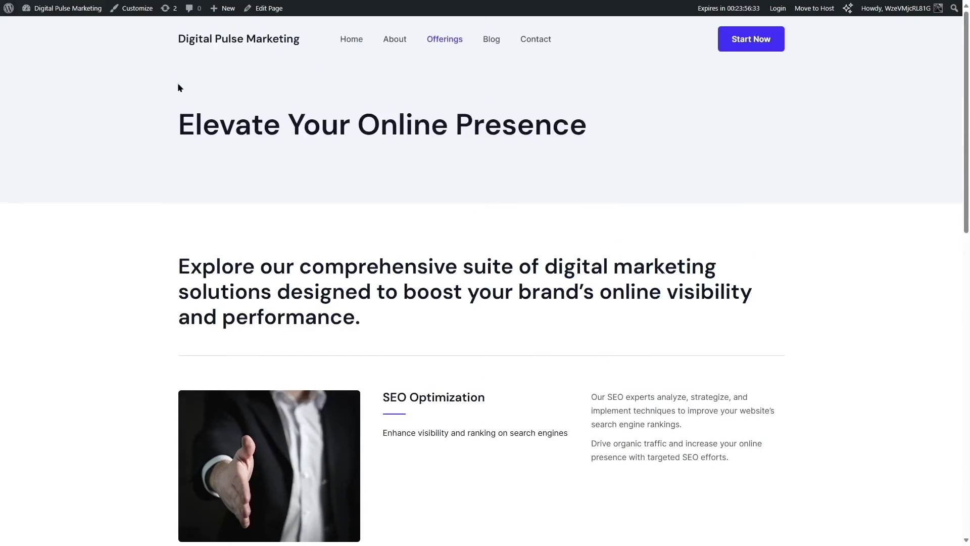
- Return to the WordPress dashboard and review the 3CX Live Chat options
{"action": "mouse_move", "coordinate": [63, 8]}
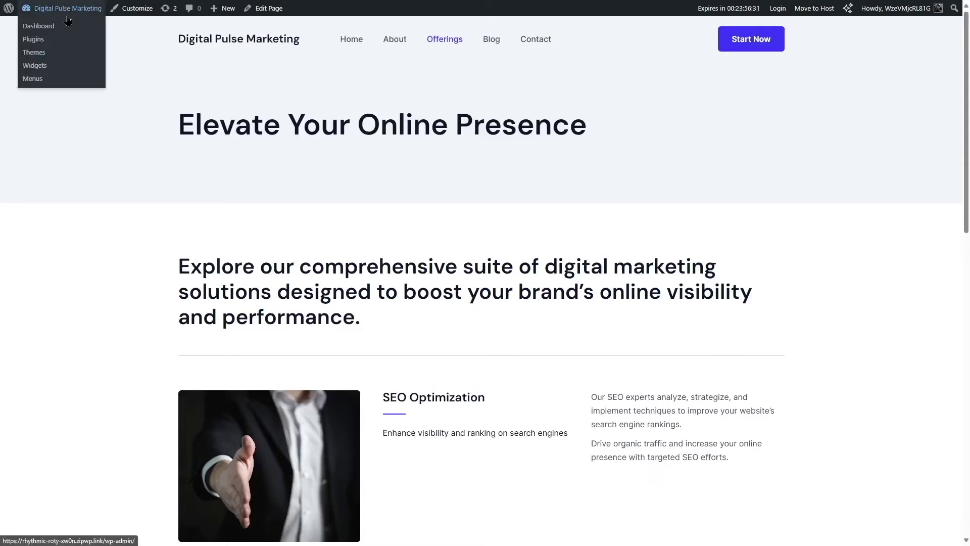
{"action": "left_click", "coordinate": [38, 26]}
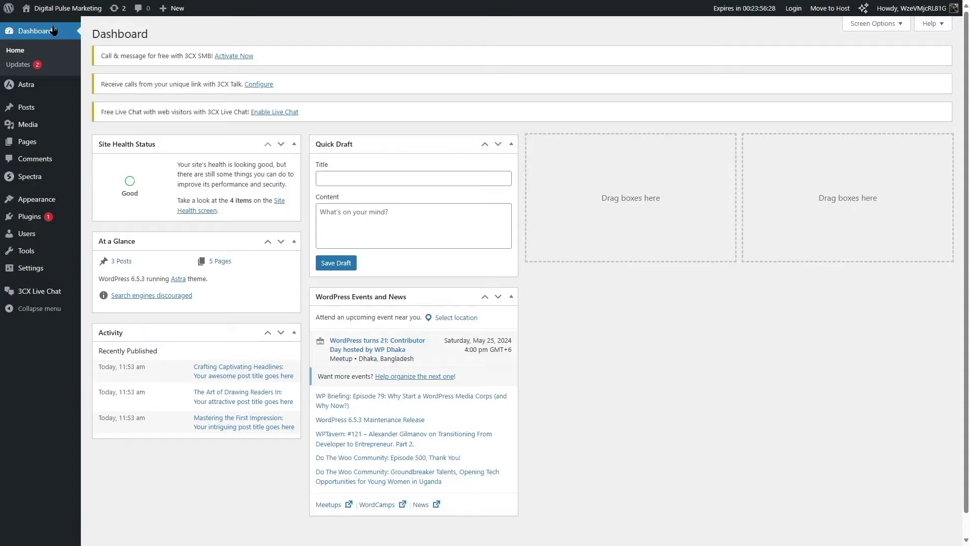
{"action": "left_click", "coordinate": [39, 292]}
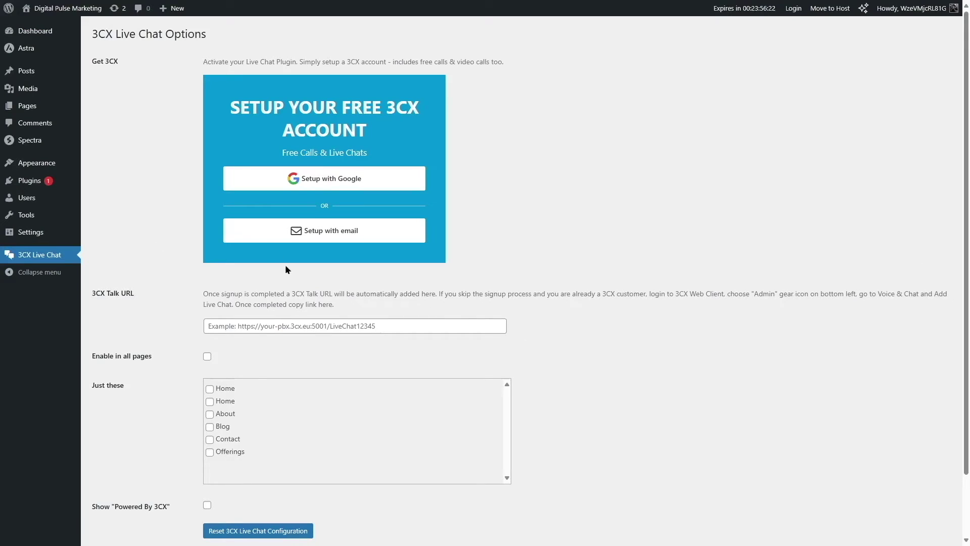
{"action": "scroll", "coordinate": [177, 253], "scroll_direction": "down", "scroll_amount": 2}
{"action": "scroll", "coordinate": [177, 250], "scroll_direction": "up", "scroll_amount": 2}
- Review the Astra theme's dashboard with its quick settings and Pro modules, and open the list of all site pages
{"action": "mouse_move", "coordinate": [26, 48]}
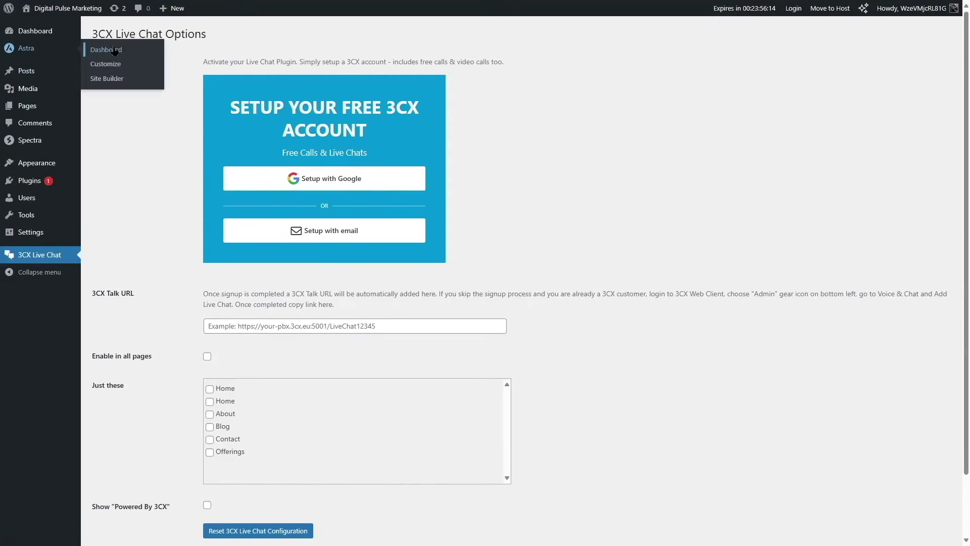
{"action": "left_click", "coordinate": [114, 51]}
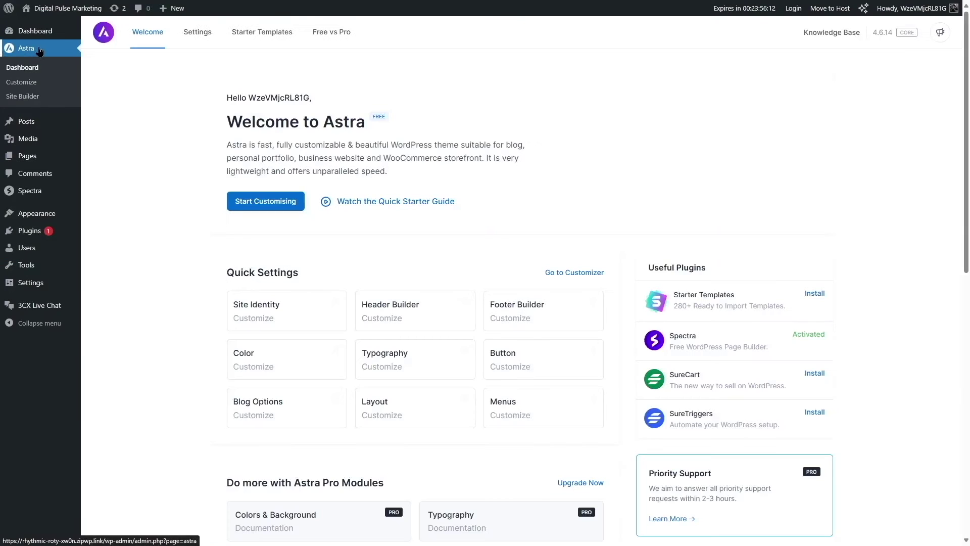
{"action": "scroll", "coordinate": [450, 215], "scroll_direction": "down", "scroll_amount": 5}
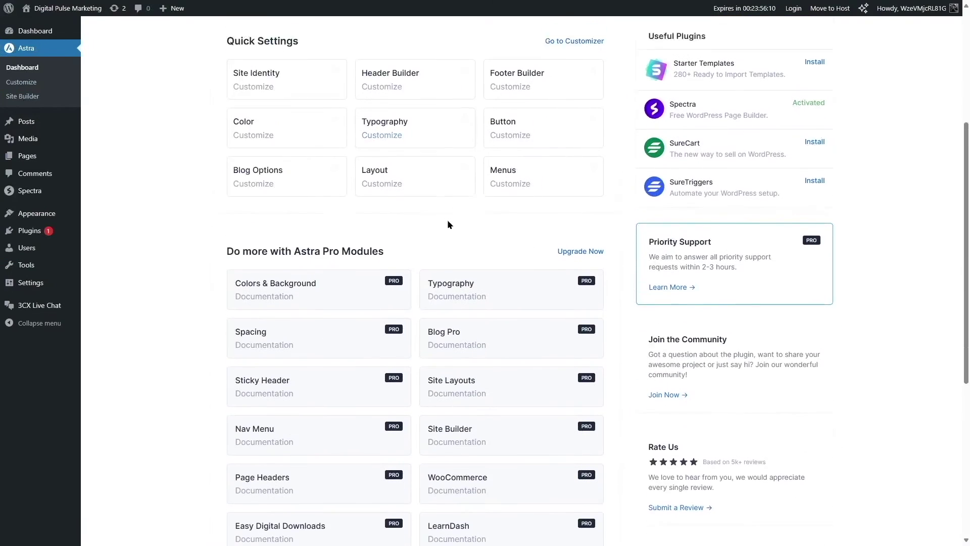
{"action": "scroll", "coordinate": [448, 219], "scroll_direction": "up", "scroll_amount": 5}
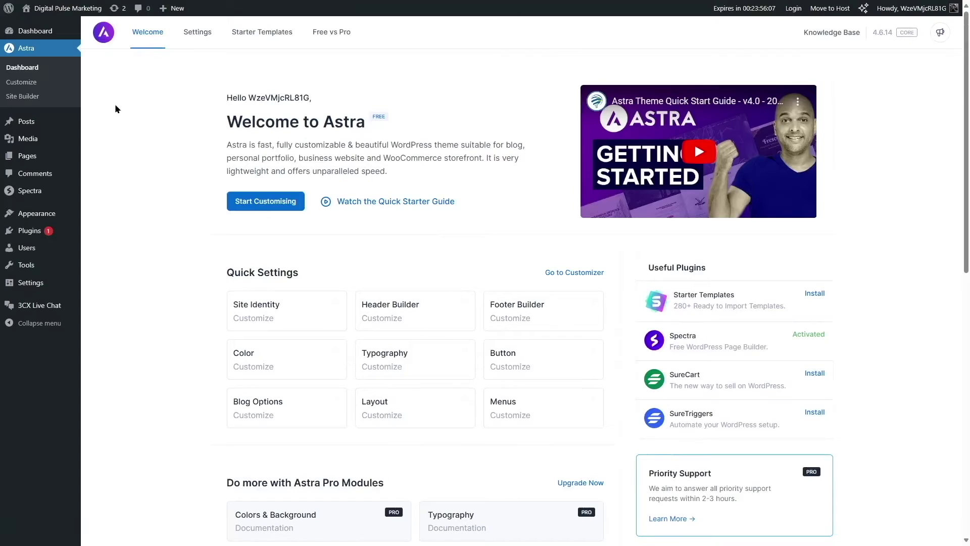
{"action": "left_click", "coordinate": [126, 158]}
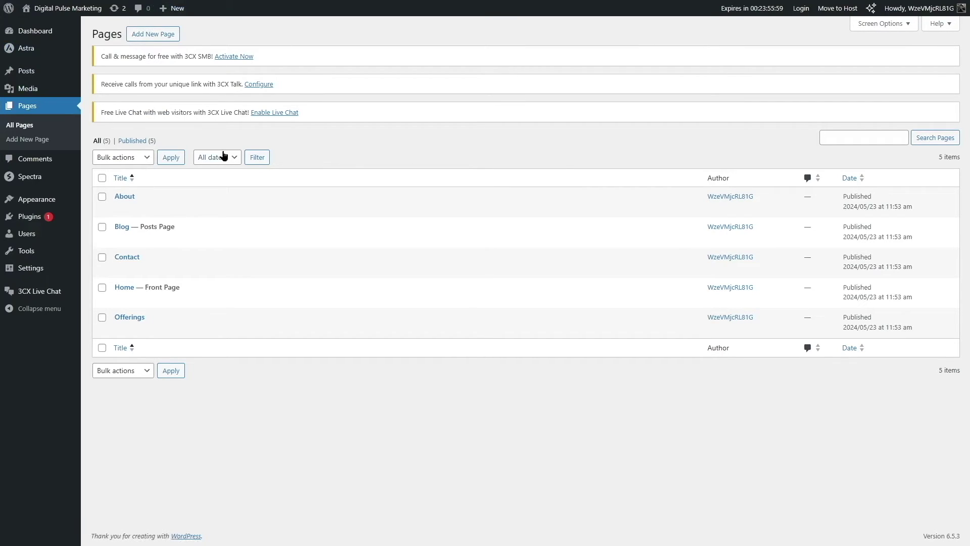
- Return to the live website's home page and open it in the theme customizer
{"action": "mouse_move", "coordinate": [71, 13]}
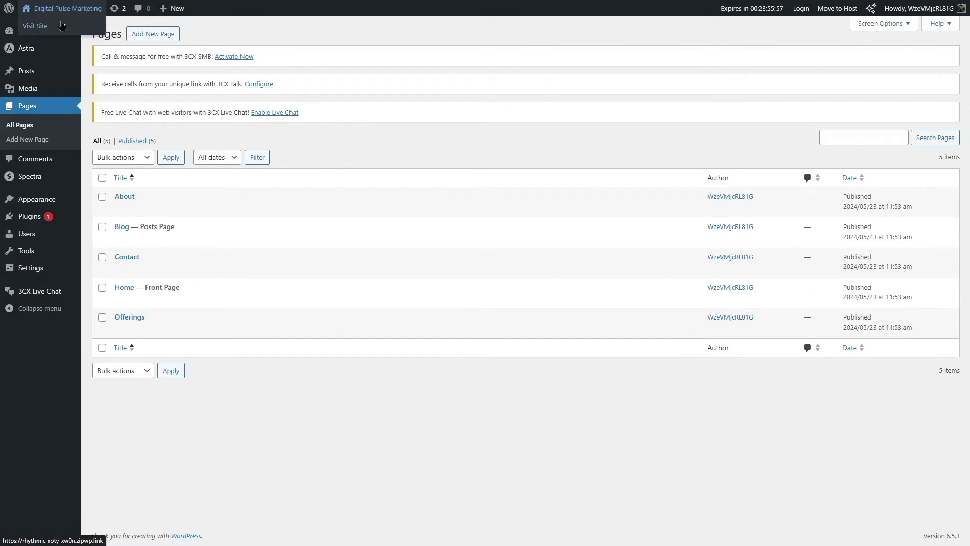
{"action": "left_click", "coordinate": [55, 27]}
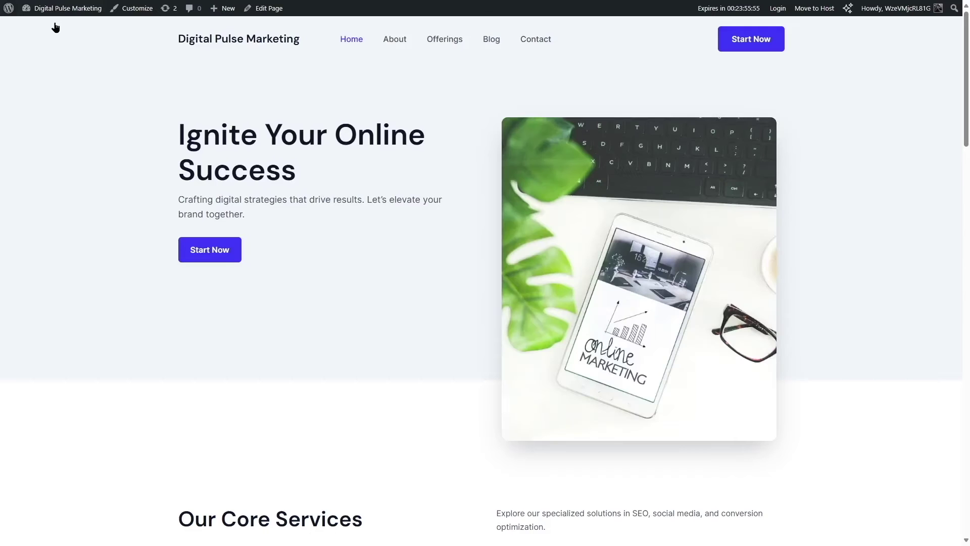
{"action": "left_click", "coordinate": [135, 11]}
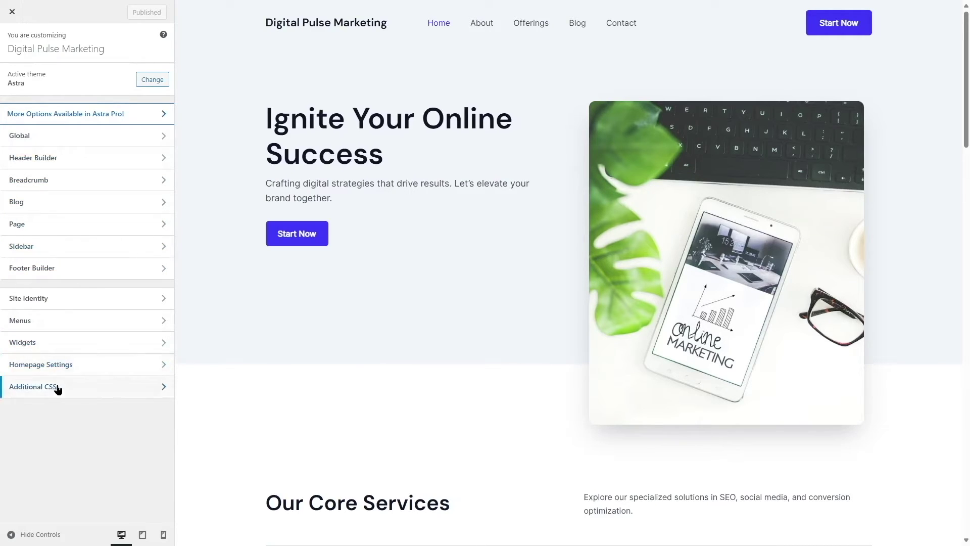
- Review the global typography settings, including the font presets, base fonts and heading fonts, and go back to the global options
{"action": "left_click", "coordinate": [54, 141]}
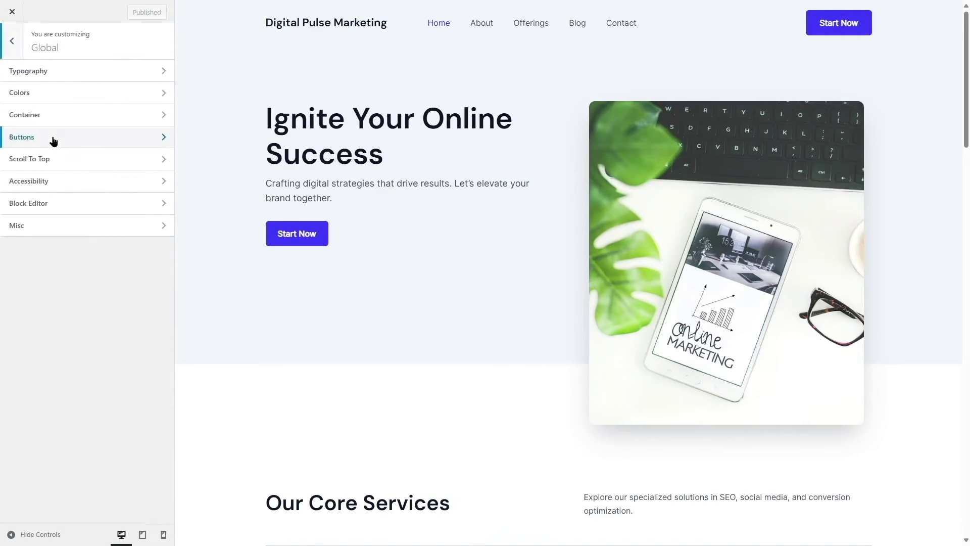
{"action": "left_click", "coordinate": [59, 73]}
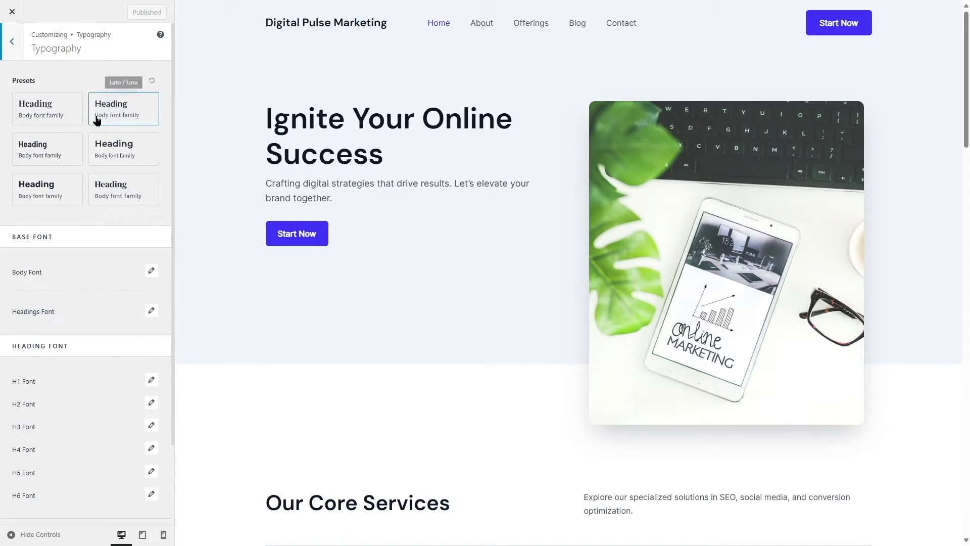
{"action": "scroll", "coordinate": [95, 157], "scroll_direction": "down", "scroll_amount": 2}
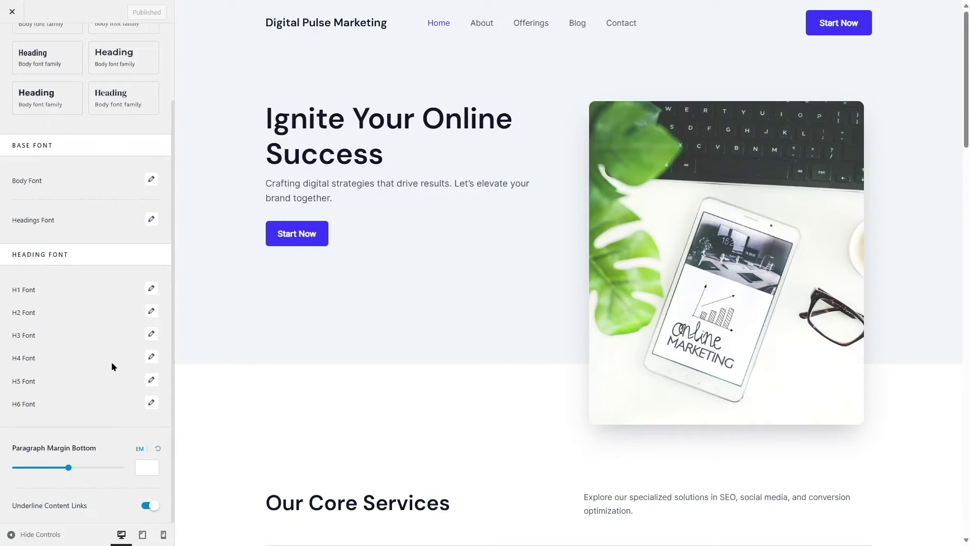
{"action": "scroll", "coordinate": [106, 360], "scroll_direction": "up", "scroll_amount": 5}
{"action": "left_click", "coordinate": [16, 46]}
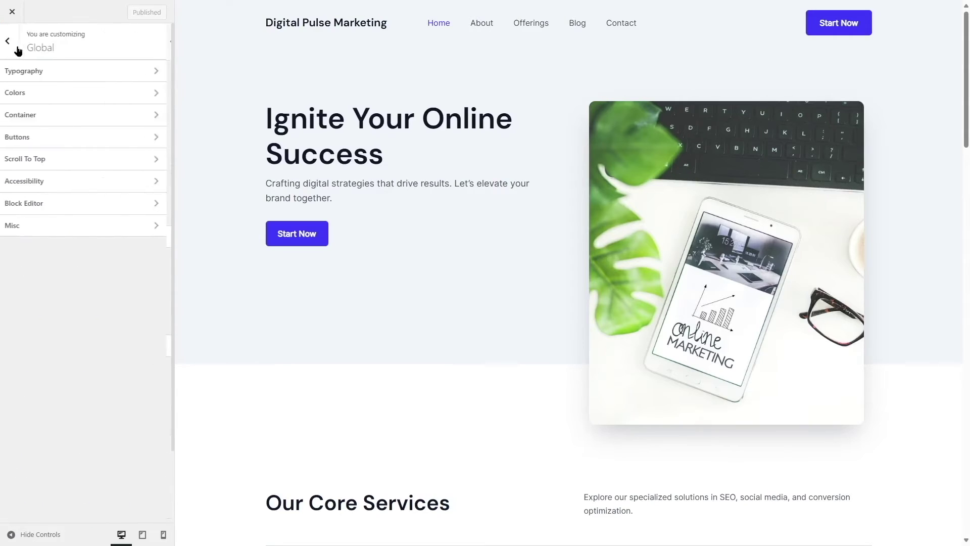
- Preview the global color palettes Style 2 and Style 3, reselect Style 1 and go back to the global options
{"action": "left_click", "coordinate": [38, 96]}
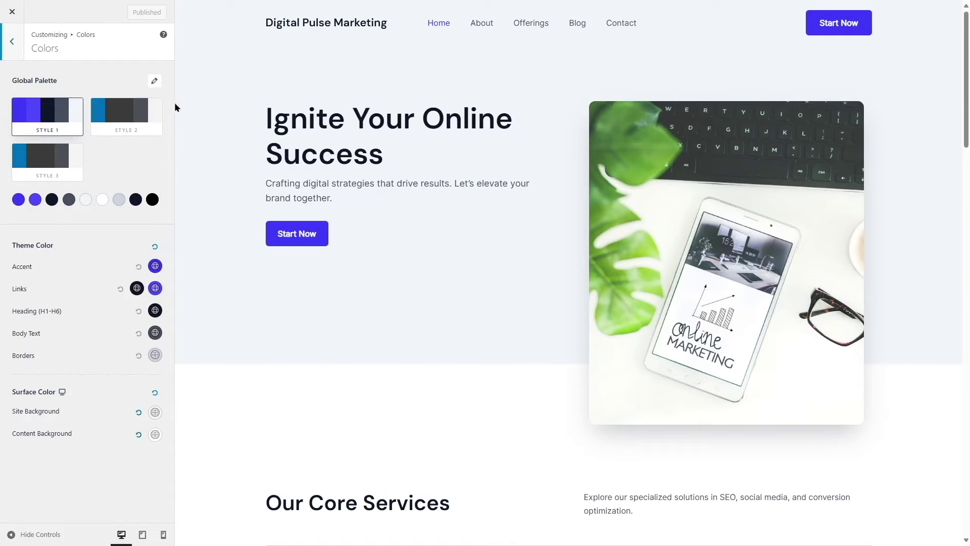
{"action": "left_click", "coordinate": [145, 115]}
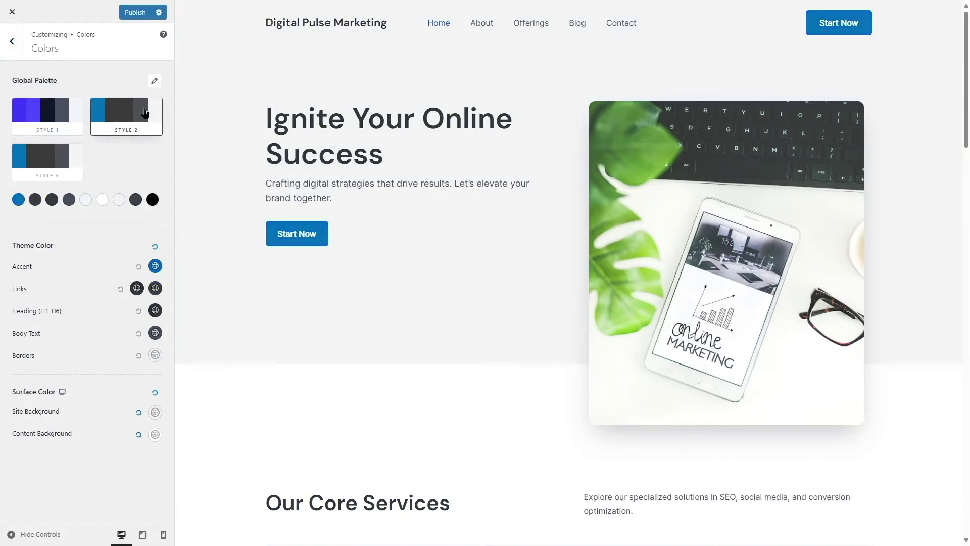
{"action": "left_click", "coordinate": [48, 162]}
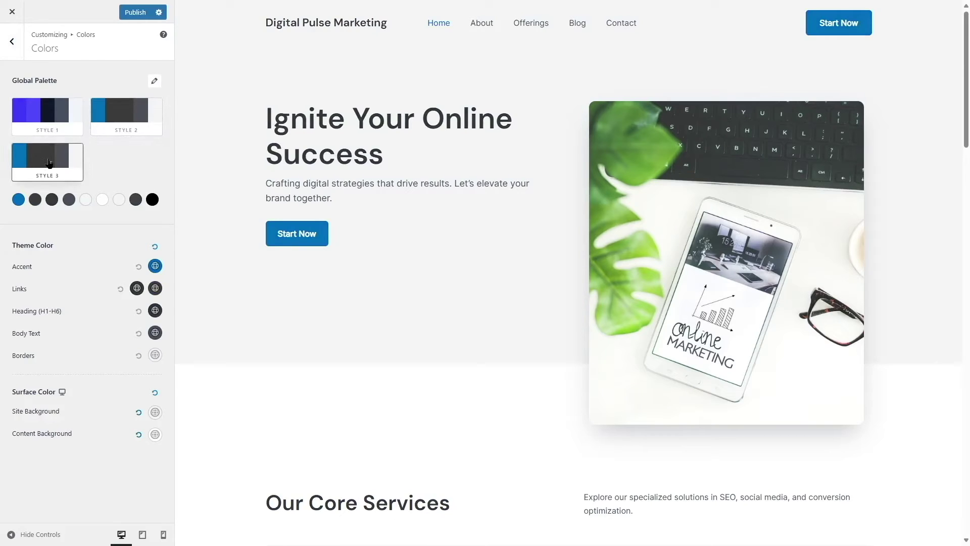
{"action": "left_click", "coordinate": [38, 122]}
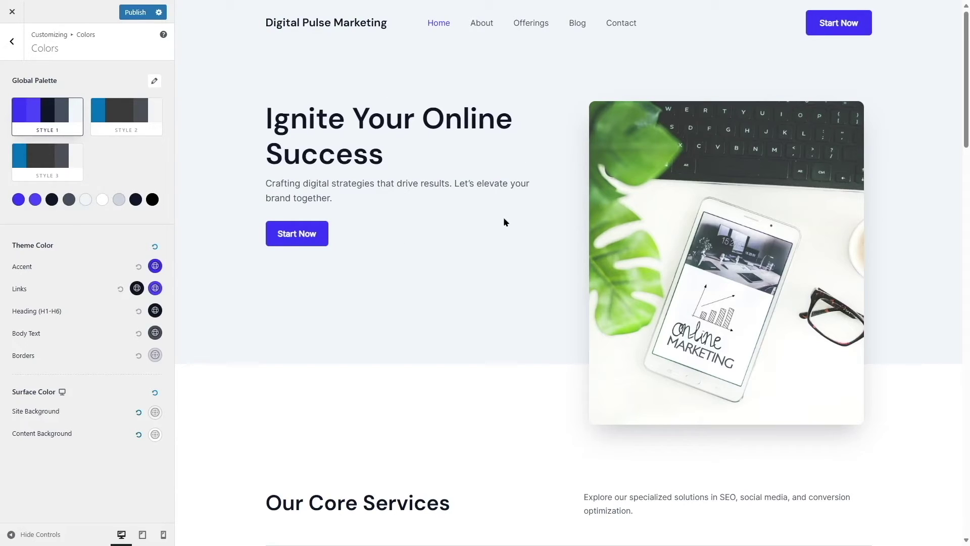
{"action": "left_click", "coordinate": [11, 48]}
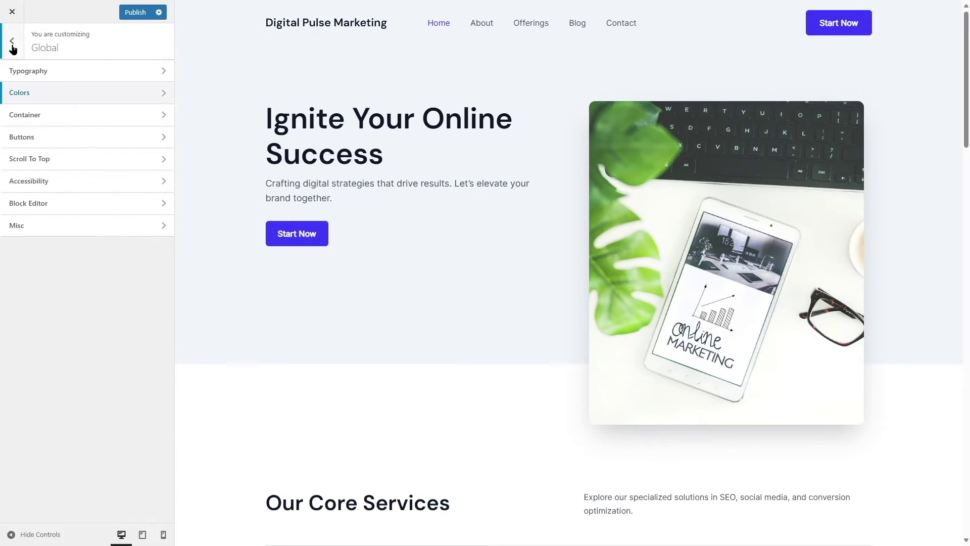
- Review the global container settings for layout, style and widths, and go back to the main customizer options
{"action": "left_click", "coordinate": [49, 116]}
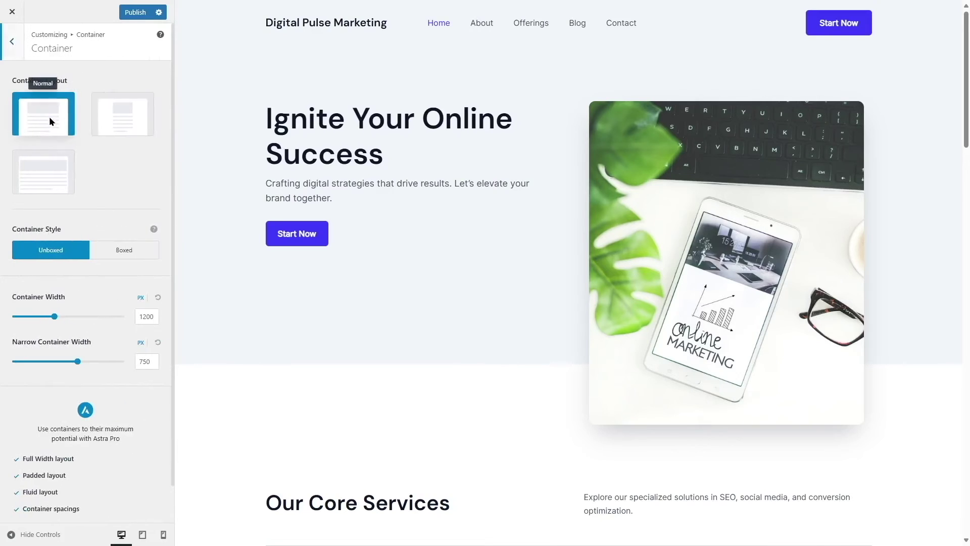
{"action": "scroll", "coordinate": [111, 244], "scroll_direction": "down", "scroll_amount": 1}
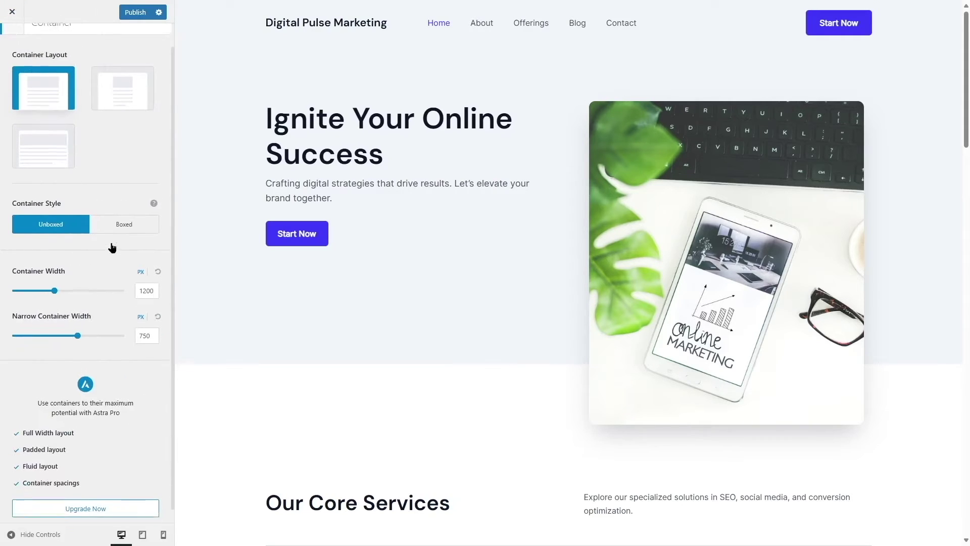
{"action": "scroll", "coordinate": [125, 108], "scroll_direction": "up", "scroll_amount": 1}
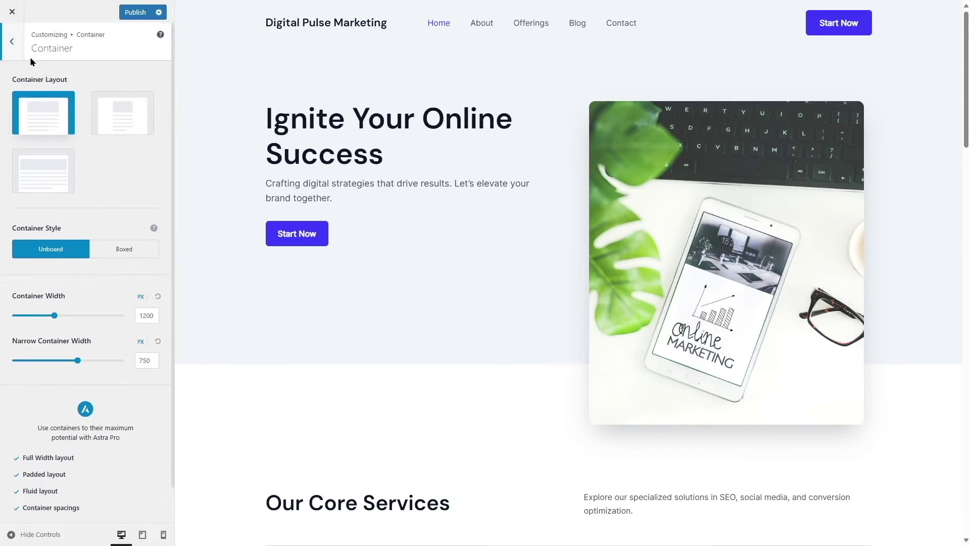
{"action": "left_click", "coordinate": [11, 44]}
{"action": "left_click", "coordinate": [9, 43]}
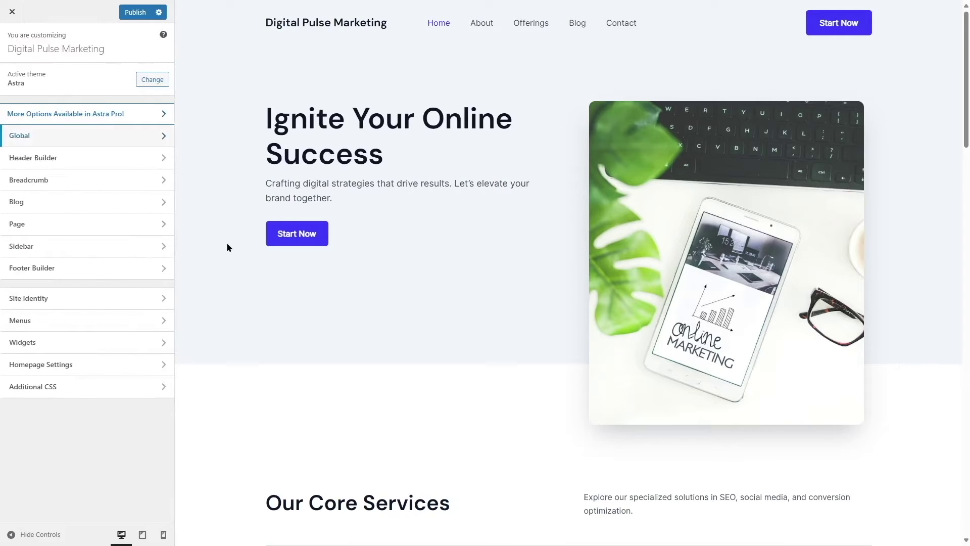
- Open the site title and logo settings in the Header Builder and look through the logo picker's media library and upload options
{"action": "left_click", "coordinate": [104, 157]}
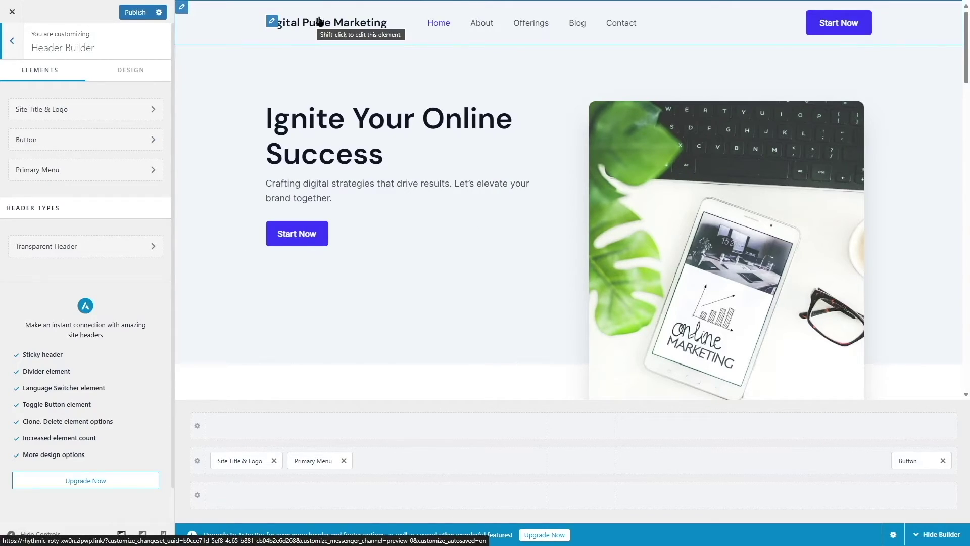
{"action": "left_click", "coordinate": [272, 23]}
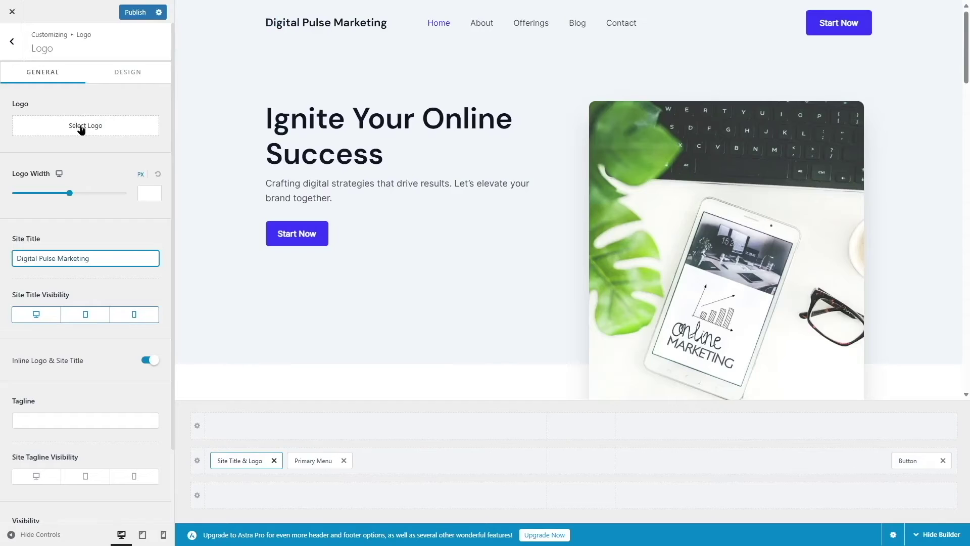
{"action": "left_click", "coordinate": [80, 130]}
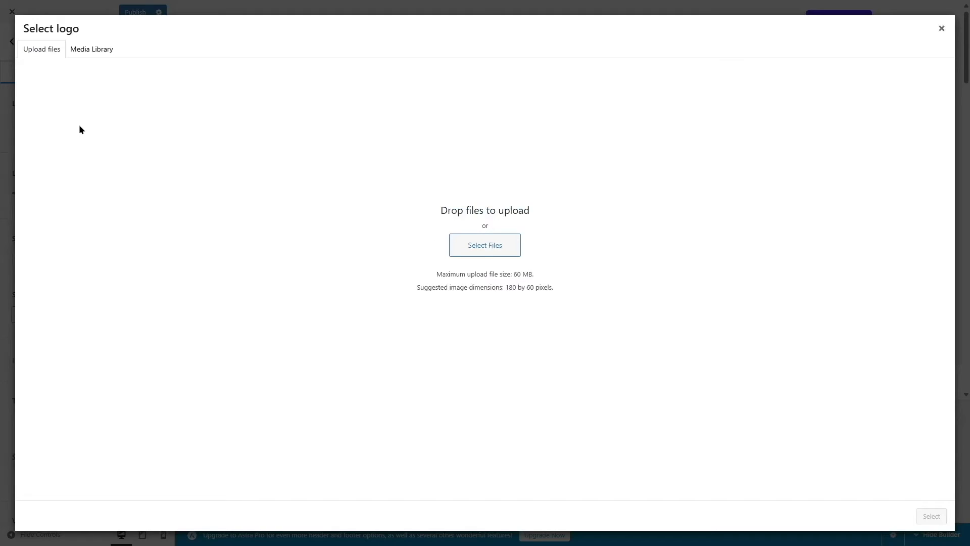
{"action": "left_click", "coordinate": [108, 52]}
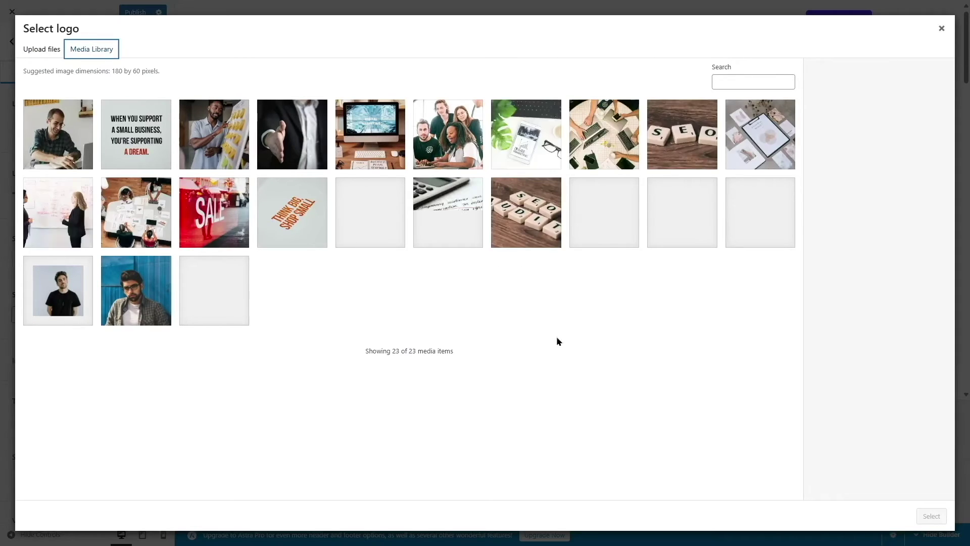
{"action": "left_click", "coordinate": [41, 52]}
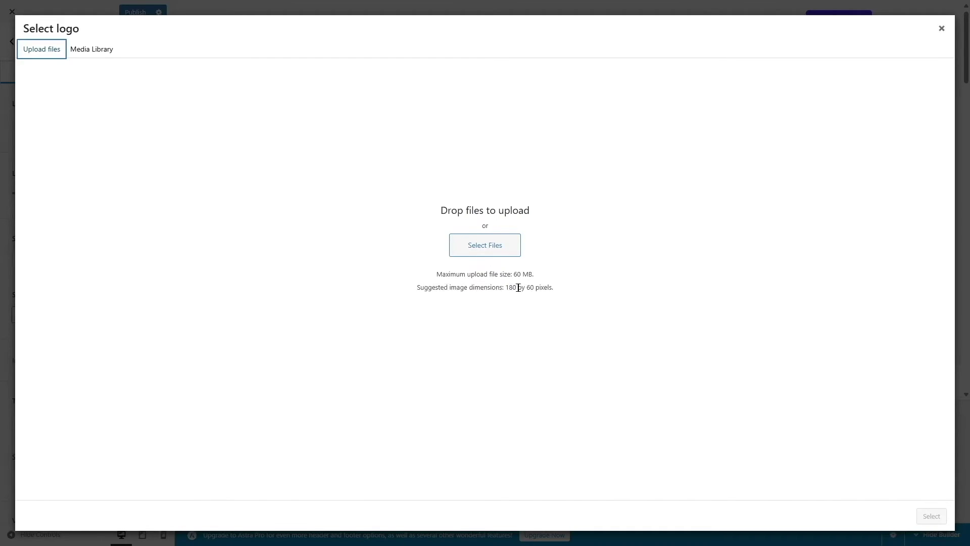
{"action": "key", "text": "Escape"}
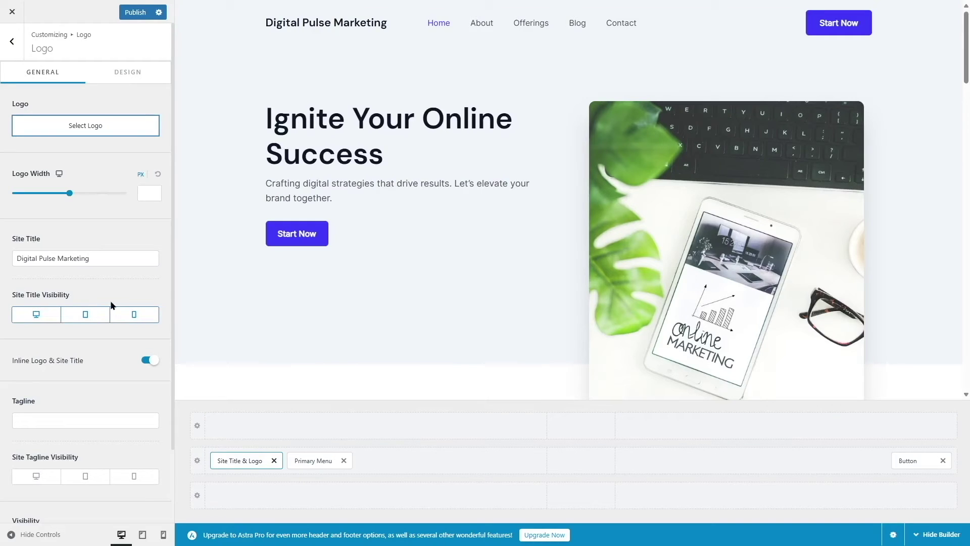
{"action": "scroll", "coordinate": [75, 320], "scroll_direction": "down", "scroll_amount": 2}
{"action": "scroll", "coordinate": [75, 320], "scroll_direction": "up", "scroll_amount": 2}
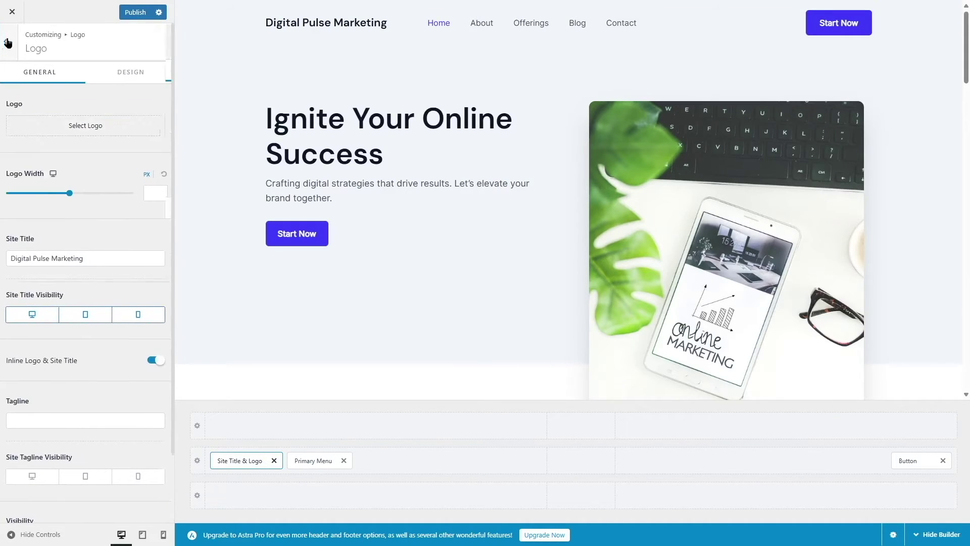
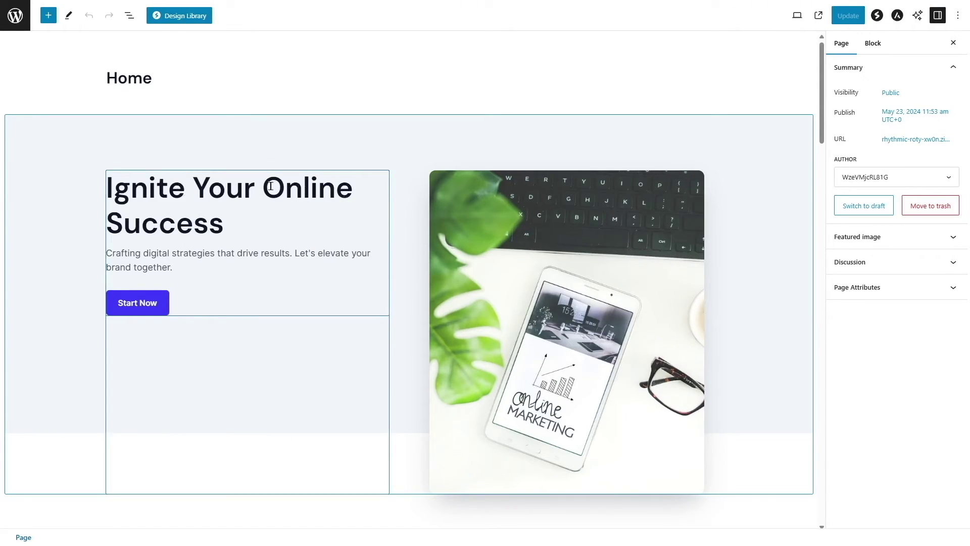
- Try out text editing in the hero heading "Ignite Your Online Success" by inserting "ngcfhg" and deleting it again
{"action": "left_click", "coordinate": [217, 183]}
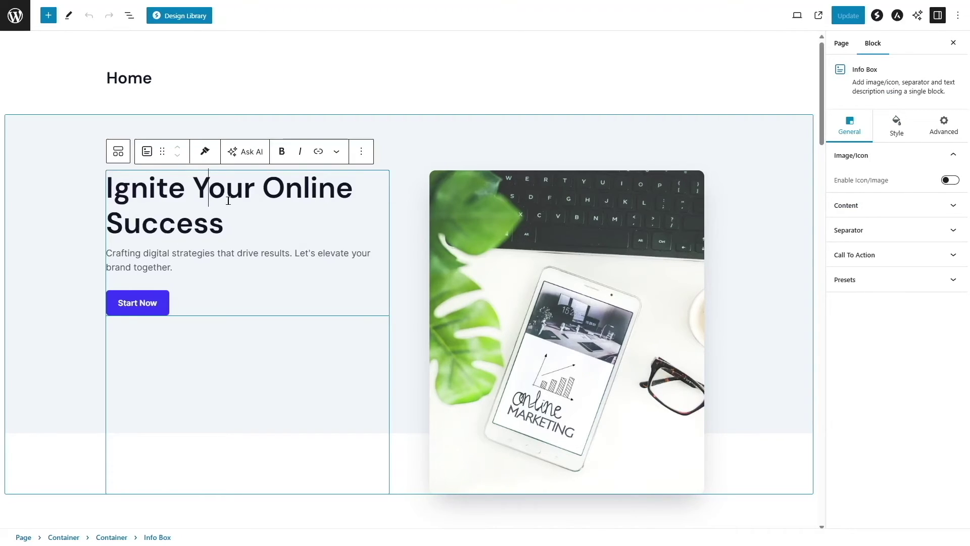
{"action": "key", "text": "Right"}
{"action": "key", "text": "Right"}
{"action": "key", "text": "Right"}
{"action": "key", "text": "Right"}
{"action": "key", "text": "Left"}
{"action": "key", "text": "Left"}
{"action": "key", "text": "Left"}
{"action": "key", "text": "Right"}
{"action": "key", "text": "Right"}
{"action": "key", "text": "Right"}
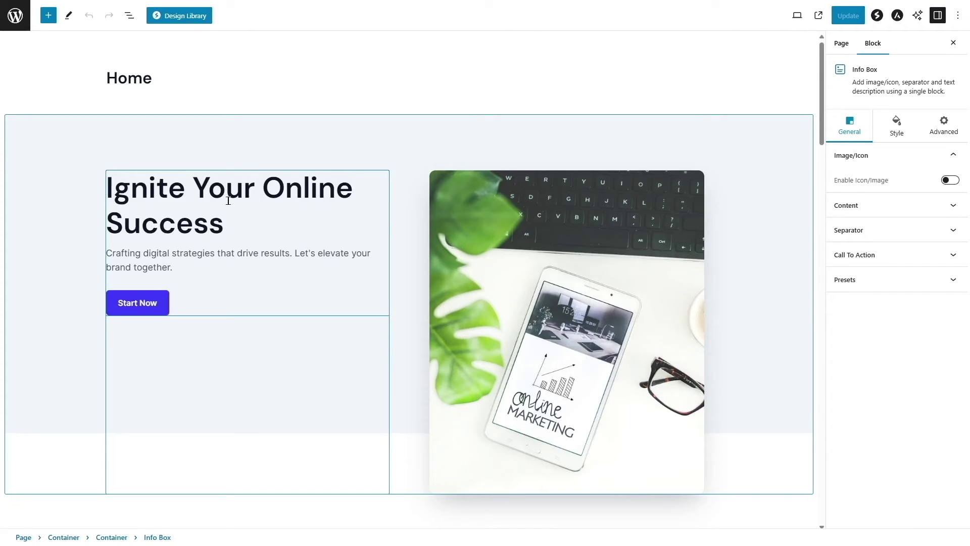
{"action": "type", "text": "ngcfhg"}
{"action": "key", "text": "BackSpace"}
{"action": "key", "text": "BackSpace"}
{"action": "key", "text": "BackSpace"}
{"action": "key", "text": "BackSpace"}
{"action": "key", "text": "BackSpace"}
{"action": "key", "text": "BackSpace"}
- Try the icon/image option of the hero info box, switch it off again and open the block's style settings
{"action": "left_click", "coordinate": [146, 306]}
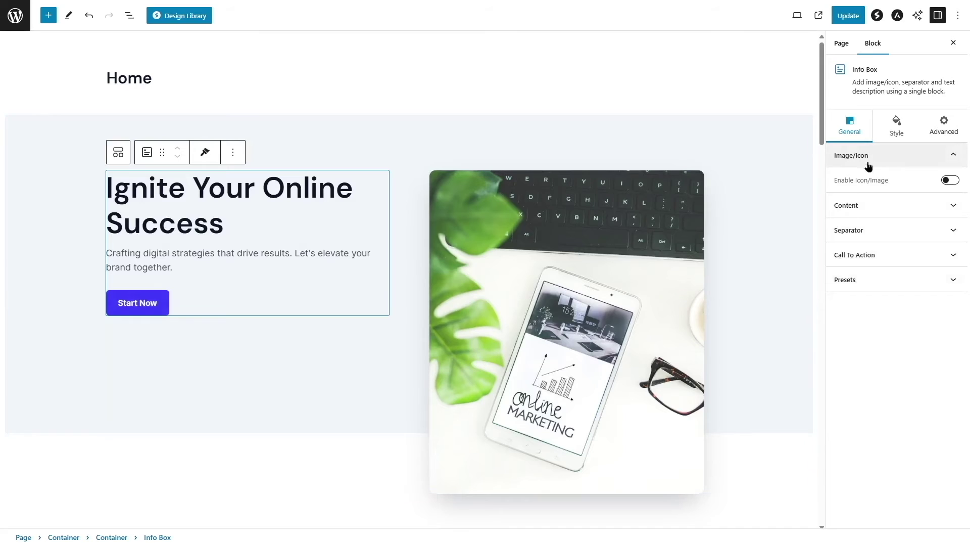
{"action": "left_click", "coordinate": [949, 181]}
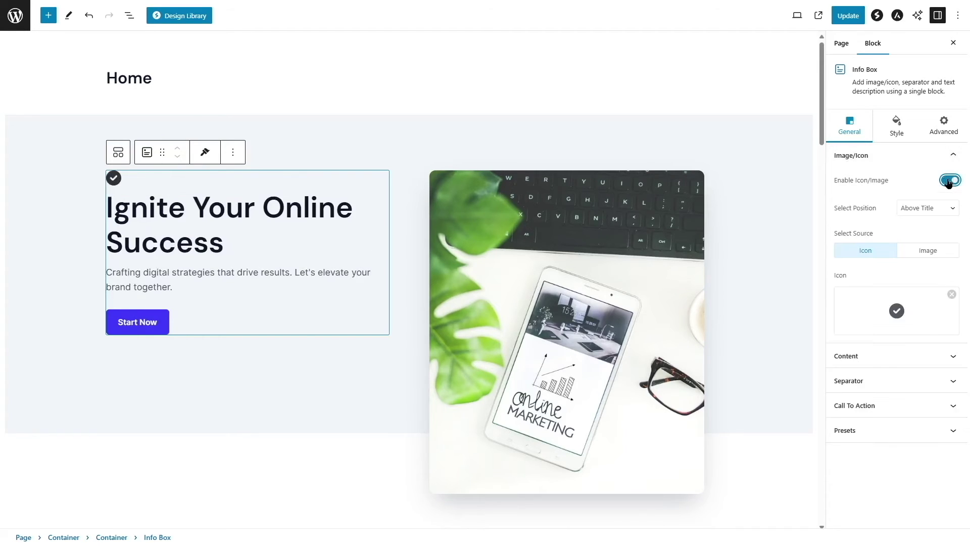
{"action": "left_click", "coordinate": [950, 180]}
{"action": "left_click", "coordinate": [950, 180]}
{"action": "left_click", "coordinate": [950, 180]}
{"action": "left_click", "coordinate": [884, 132]}
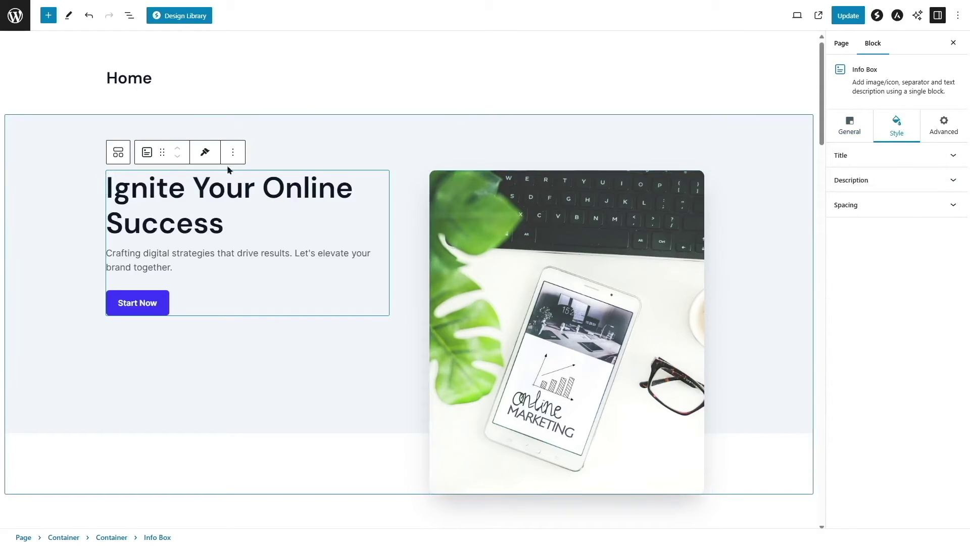
{"action": "scroll", "coordinate": [256, 362], "scroll_direction": "down", "scroll_amount": 2}
{"action": "scroll", "coordinate": [256, 336], "scroll_direction": "up", "scroll_amount": 2}
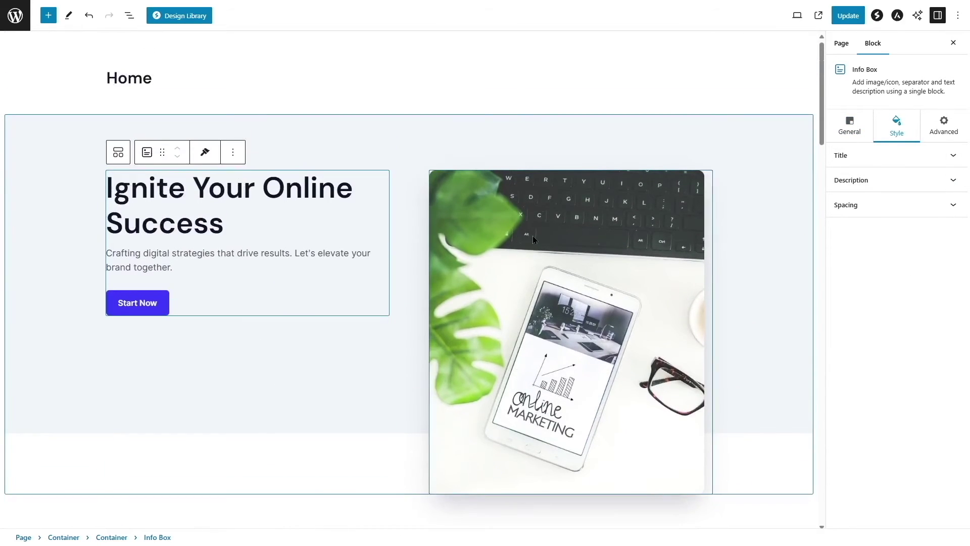
- Replace the hero image with the "Digital Marketing" computer picture, zipwp-image-6476808.jpeg, from the media library
{"action": "left_click", "coordinate": [533, 239]}
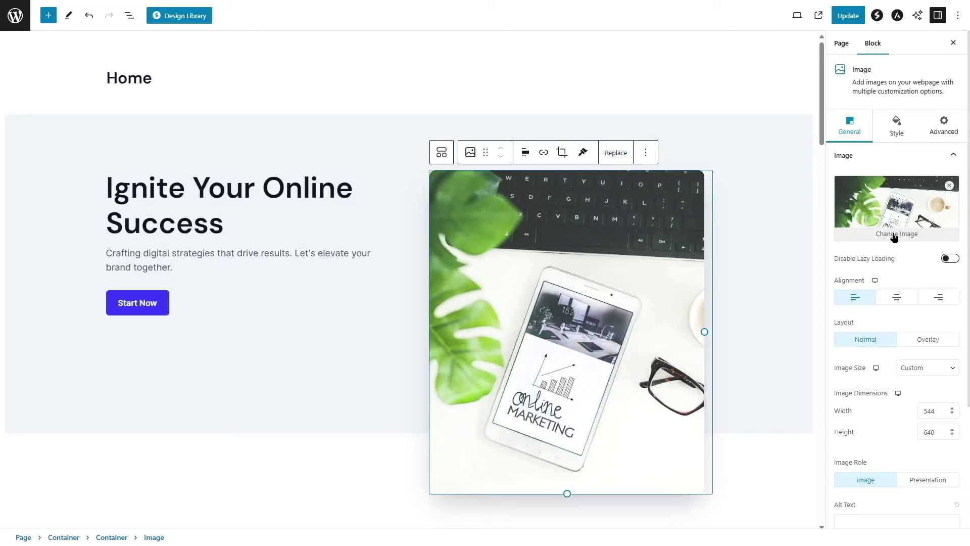
{"action": "left_click", "coordinate": [616, 153]}
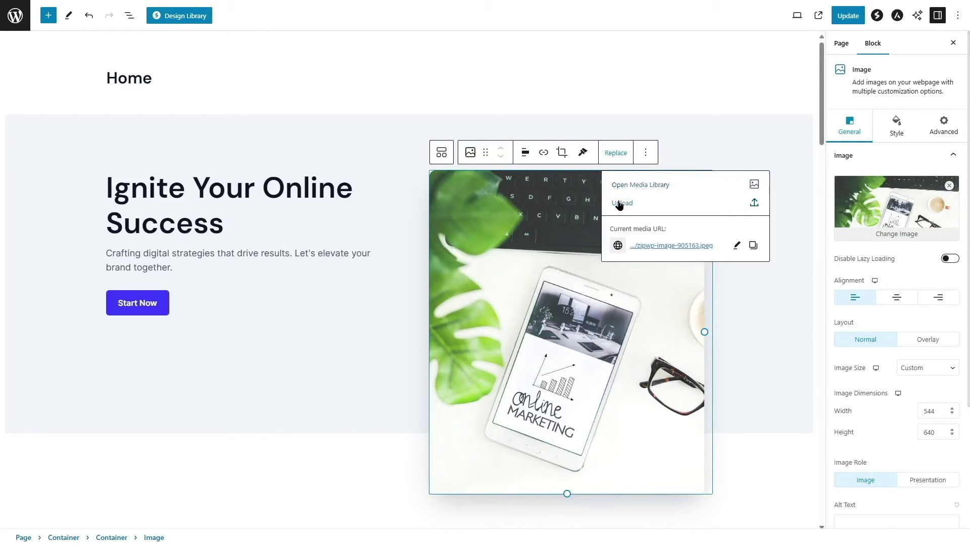
{"action": "left_click", "coordinate": [655, 185]}
{"action": "left_click", "coordinate": [81, 50]}
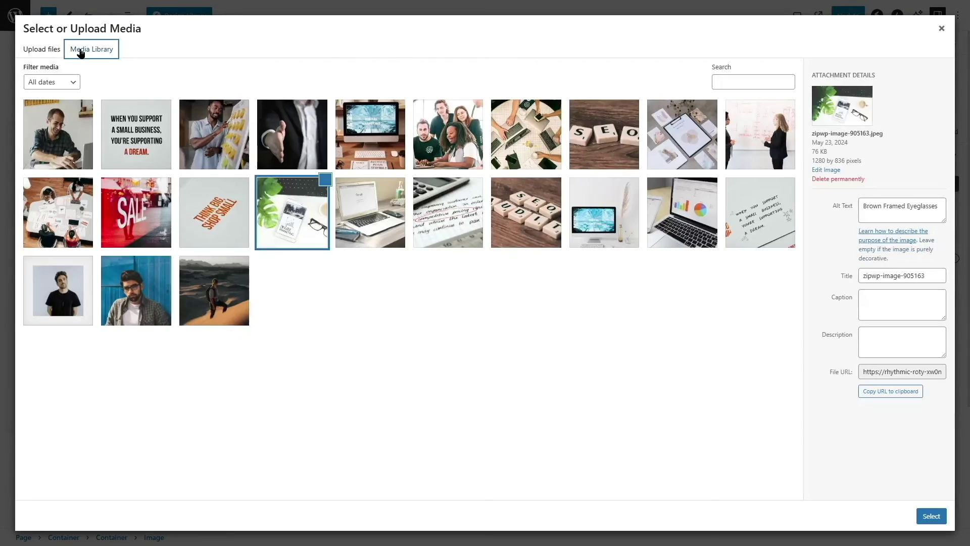
{"action": "left_click", "coordinate": [388, 144]}
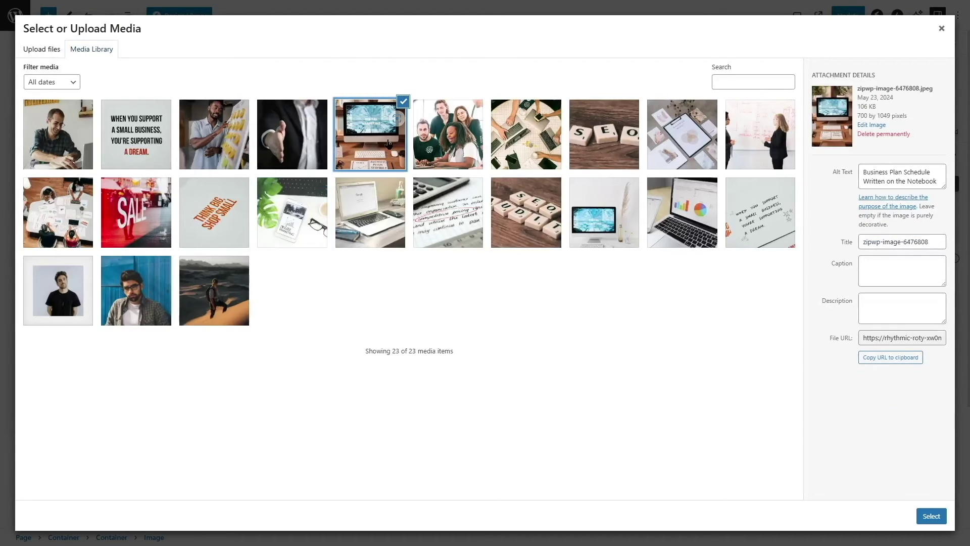
{"action": "left_click", "coordinate": [932, 515]}
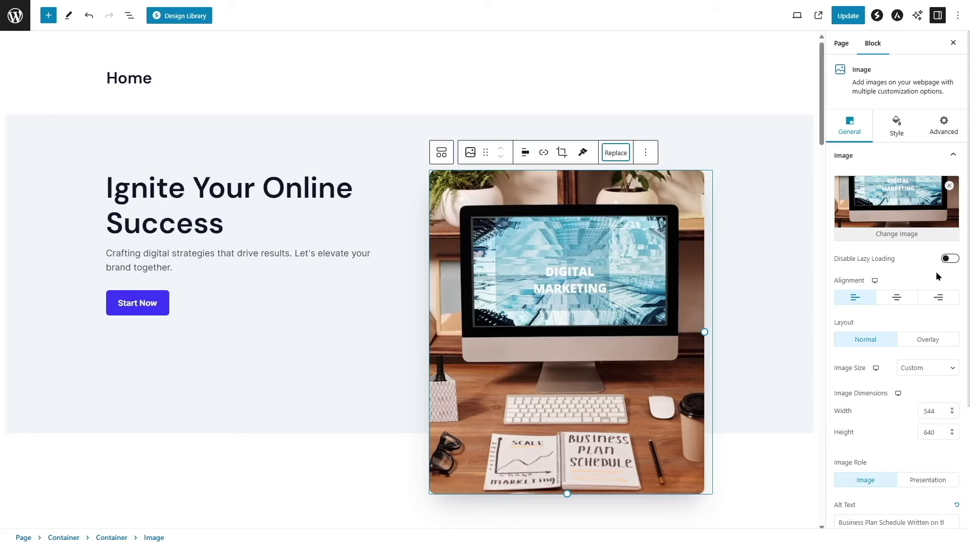
- Examine the hero image's general and style settings, the services section below it and the AI Assistant
{"action": "scroll", "coordinate": [916, 340], "scroll_direction": "down", "scroll_amount": 3}
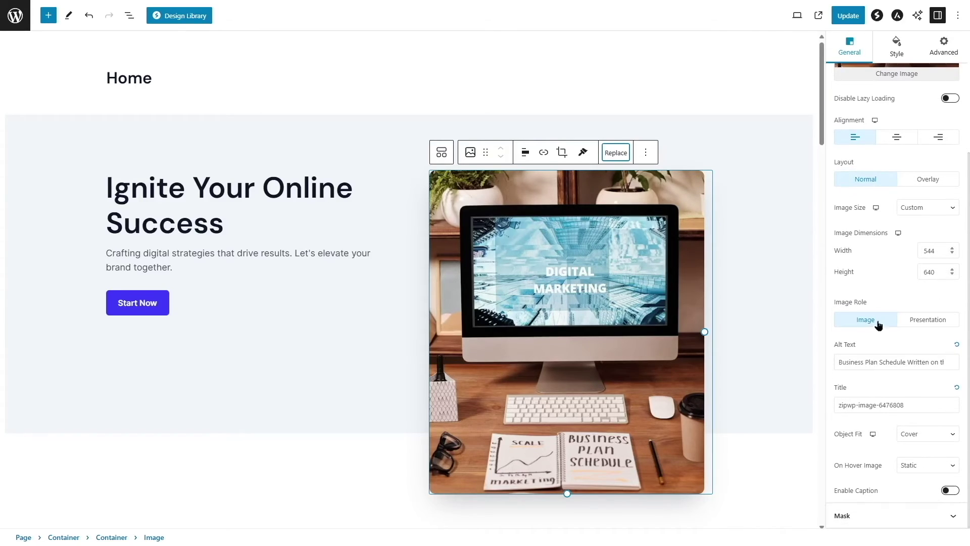
{"action": "scroll", "coordinate": [888, 356], "scroll_direction": "up", "scroll_amount": 3}
{"action": "left_click", "coordinate": [888, 126]}
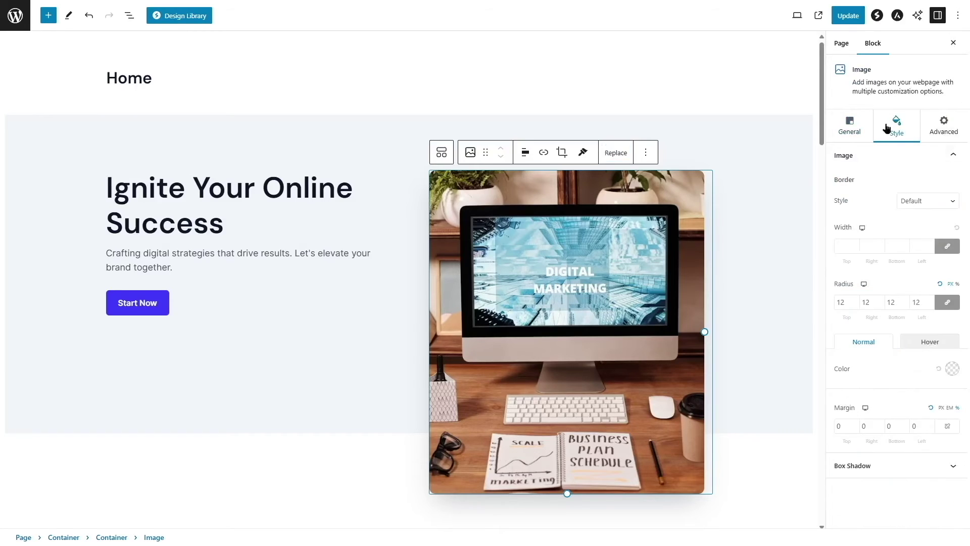
{"action": "scroll", "coordinate": [635, 329], "scroll_direction": "down", "scroll_amount": 5}
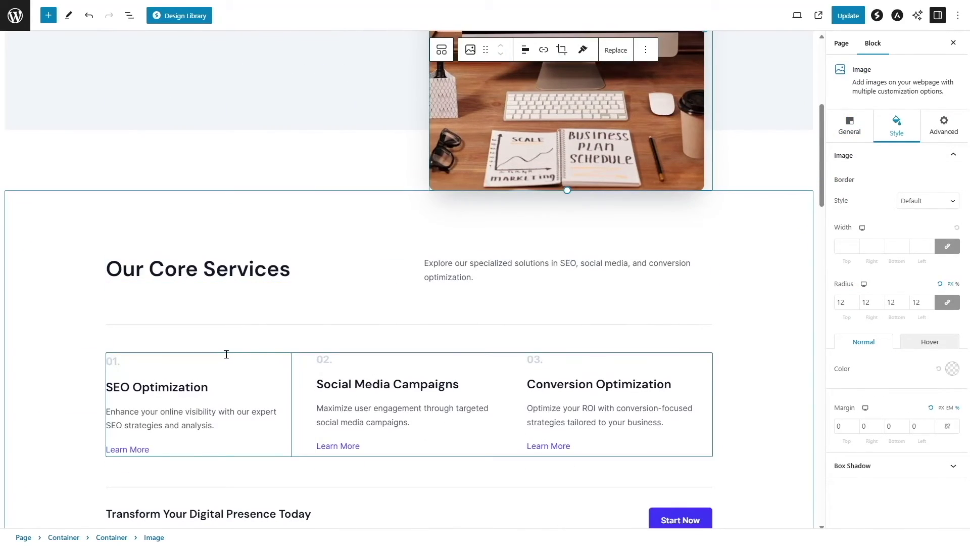
{"action": "scroll", "coordinate": [725, 418], "scroll_direction": "down", "scroll_amount": 3}
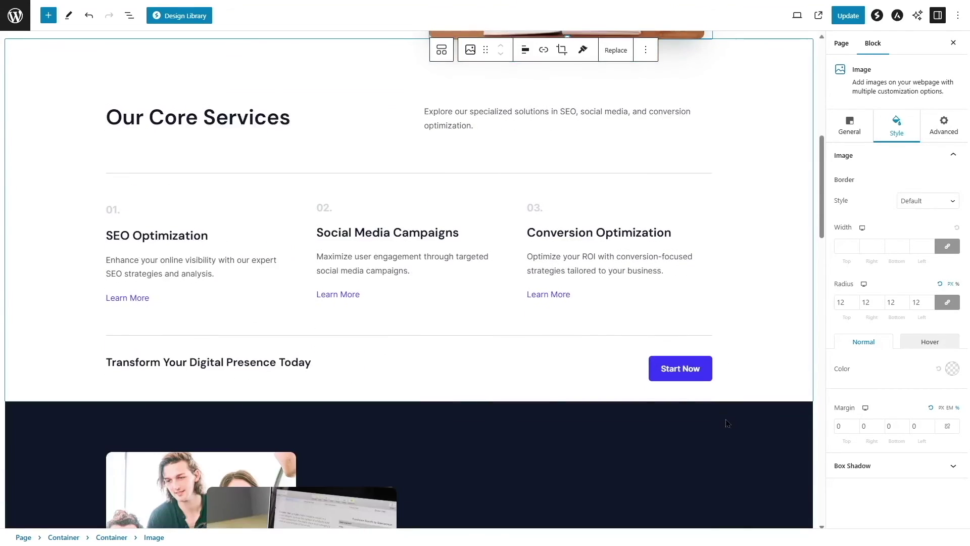
{"action": "scroll", "coordinate": [726, 417], "scroll_direction": "up", "scroll_amount": 8}
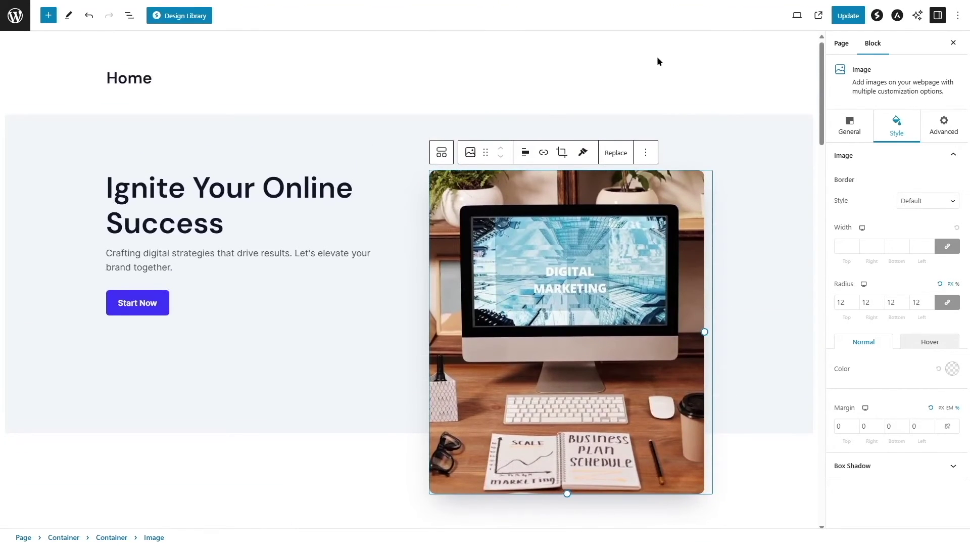
{"action": "left_click", "coordinate": [918, 16]}
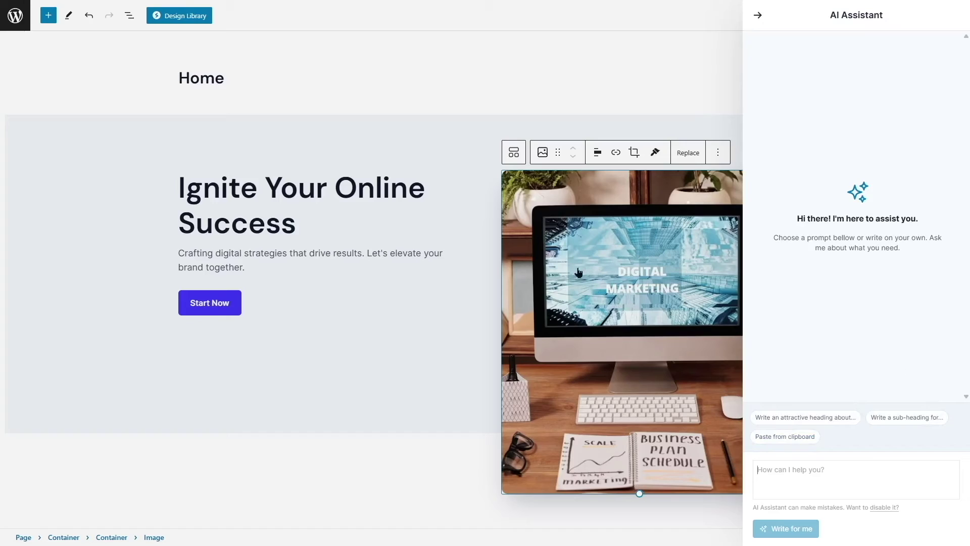
{"action": "left_click", "coordinate": [757, 19]}
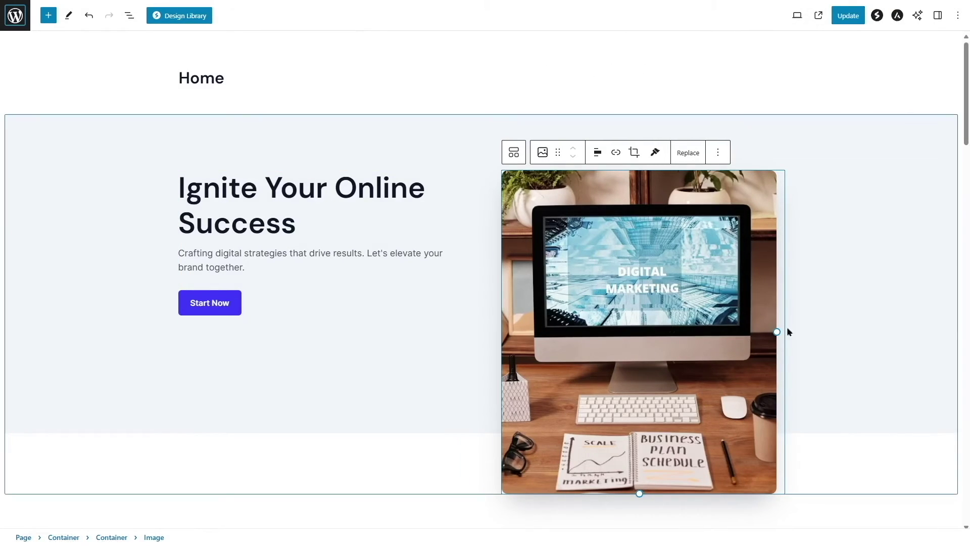
- Update the Home page and check it on the live site
{"action": "left_click", "coordinate": [853, 19]}
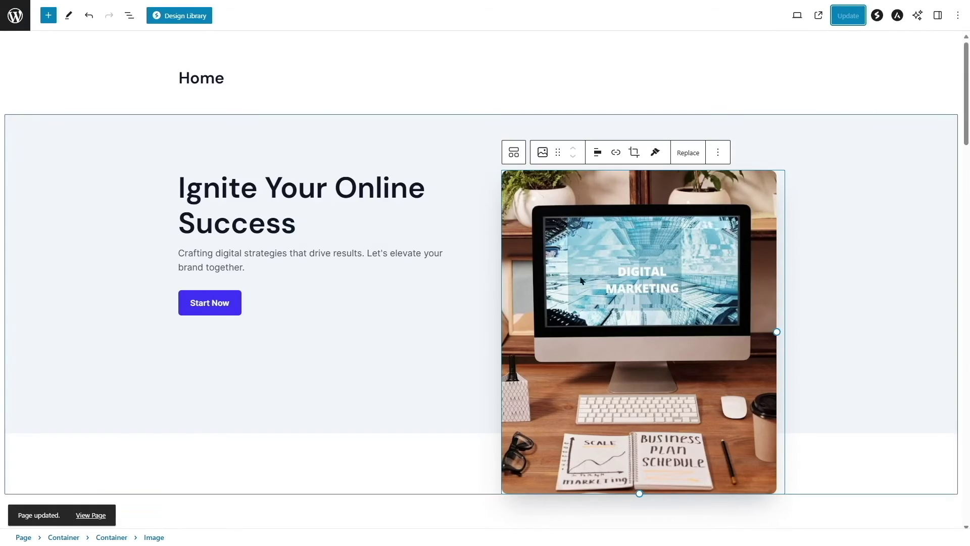
{"action": "left_click", "coordinate": [23, 19]}
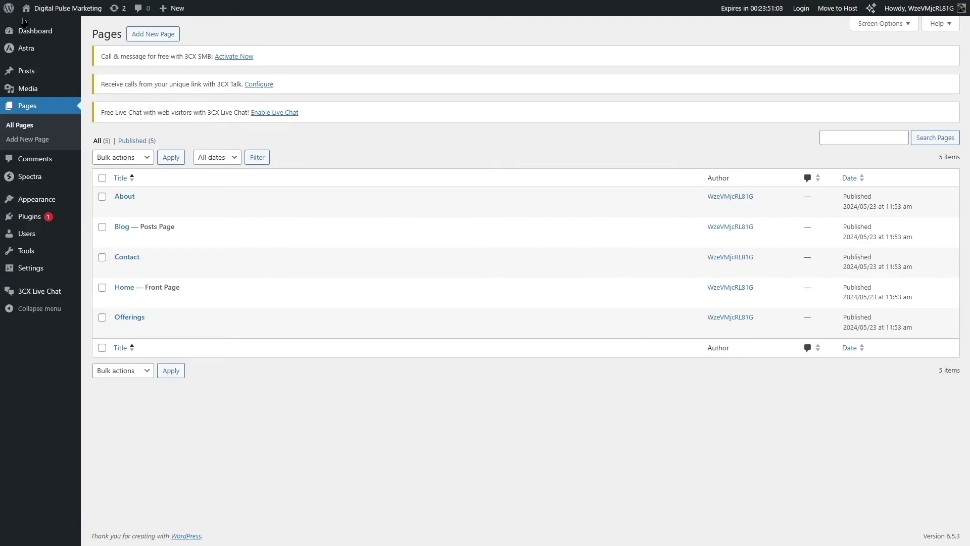
{"action": "mouse_move", "coordinate": [46, 9]}
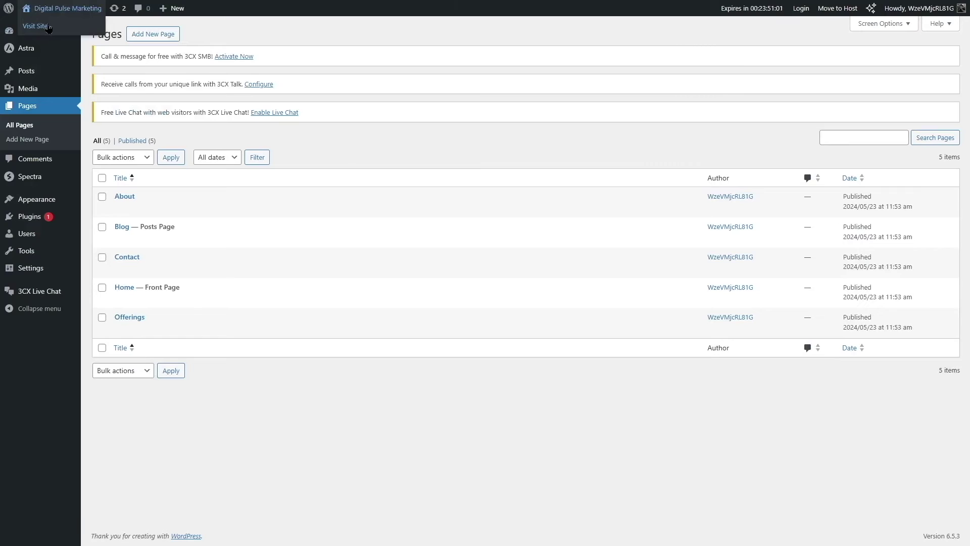
{"action": "left_click", "coordinate": [35, 25]}
{"action": "scroll", "coordinate": [460, 265], "scroll_direction": "down", "scroll_amount": 7}
{"action": "scroll", "coordinate": [461, 262], "scroll_direction": "up", "scroll_amount": 7}
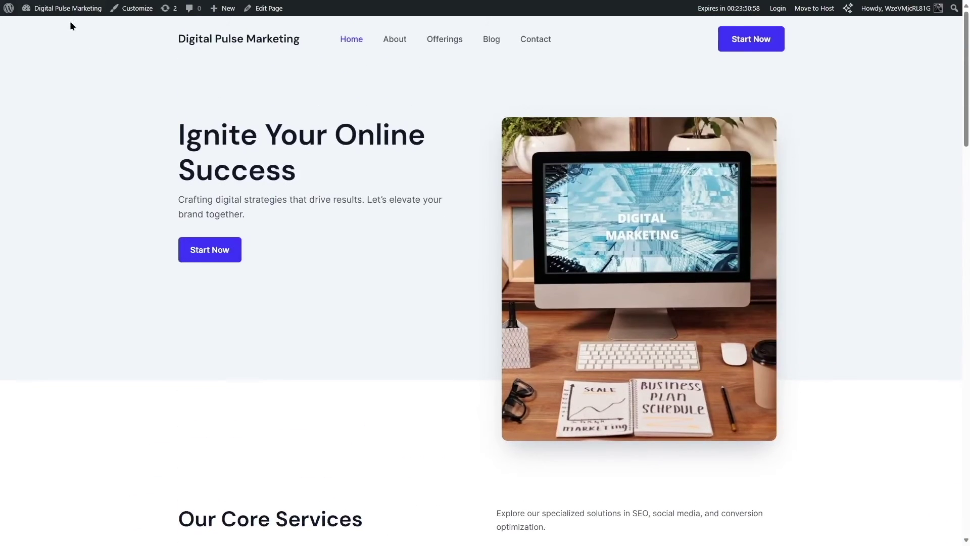
- Return from the live site to the WordPress dashboard
{"action": "mouse_move", "coordinate": [73, 13]}
{"action": "left_click", "coordinate": [39, 26]}
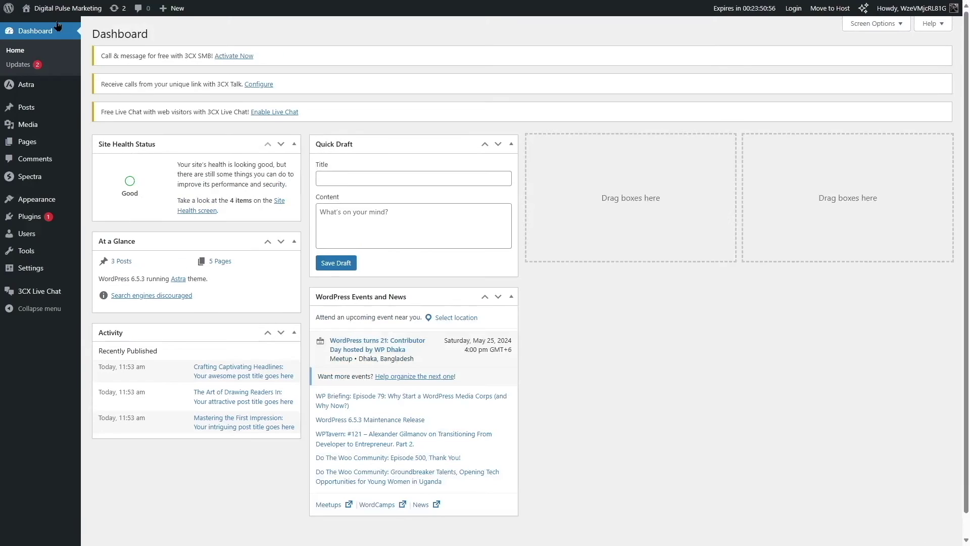
- Examine the dashboard's AI Assistant and the list of existing site pages
{"action": "left_click", "coordinate": [864, 9]}
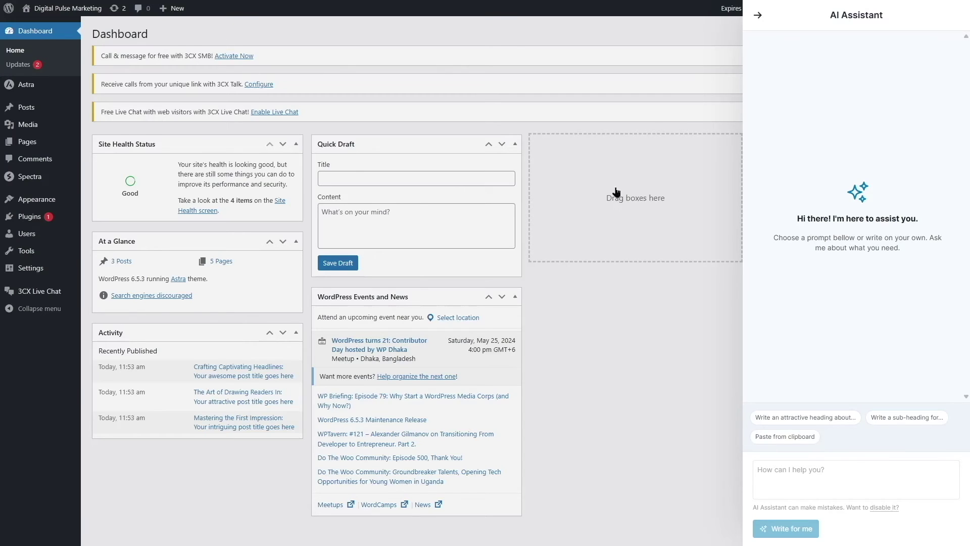
{"action": "left_click", "coordinate": [758, 18]}
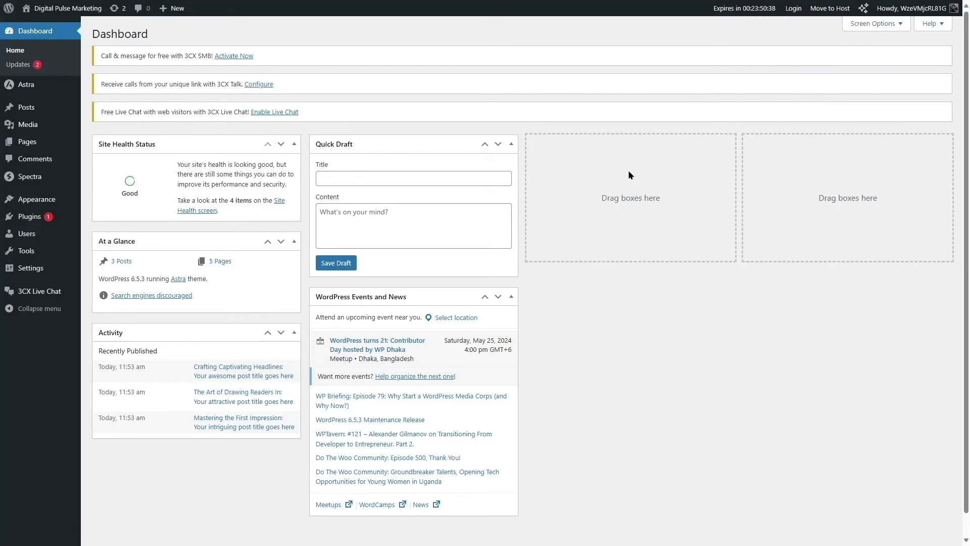
{"action": "left_click", "coordinate": [26, 143]}
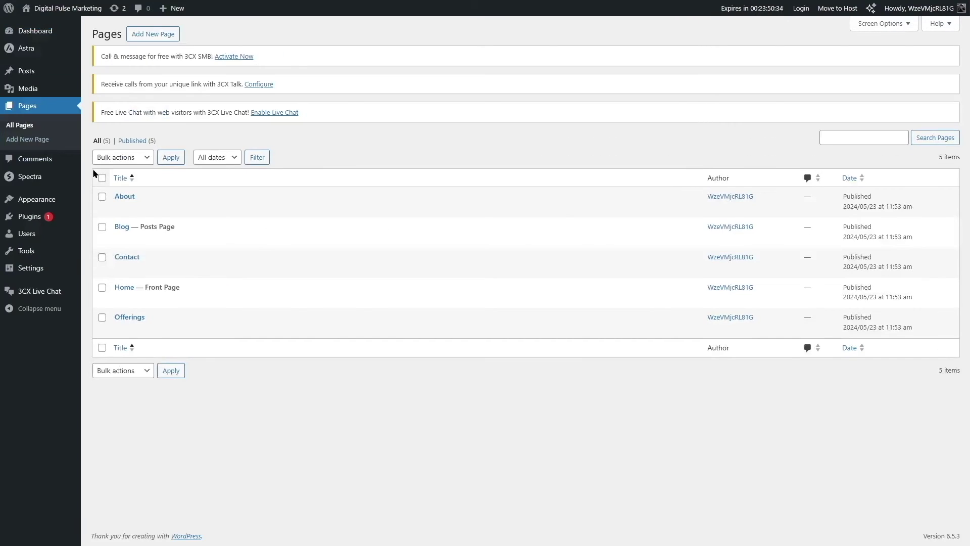
{"action": "mouse_move", "coordinate": [134, 203]}
{"action": "mouse_move", "coordinate": [154, 237]}
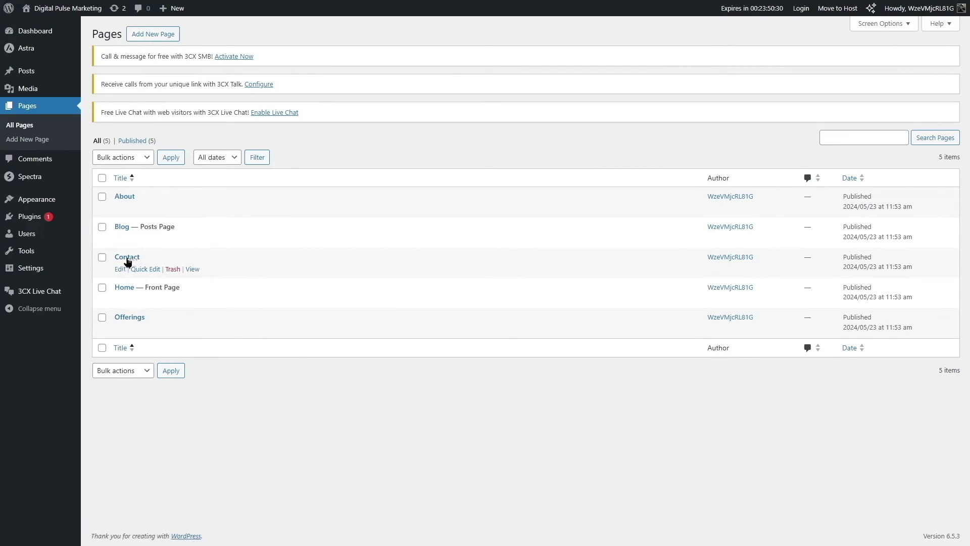
{"action": "mouse_move", "coordinate": [155, 332]}
- Add a new page titled "Portfolio"
{"action": "left_click", "coordinate": [154, 36]}
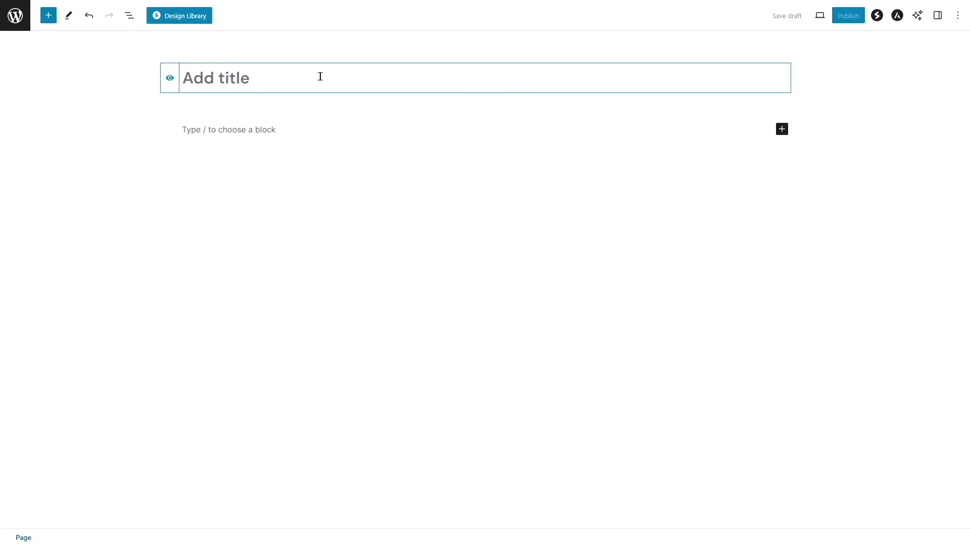
{"action": "type", "text": "Portfolio"}
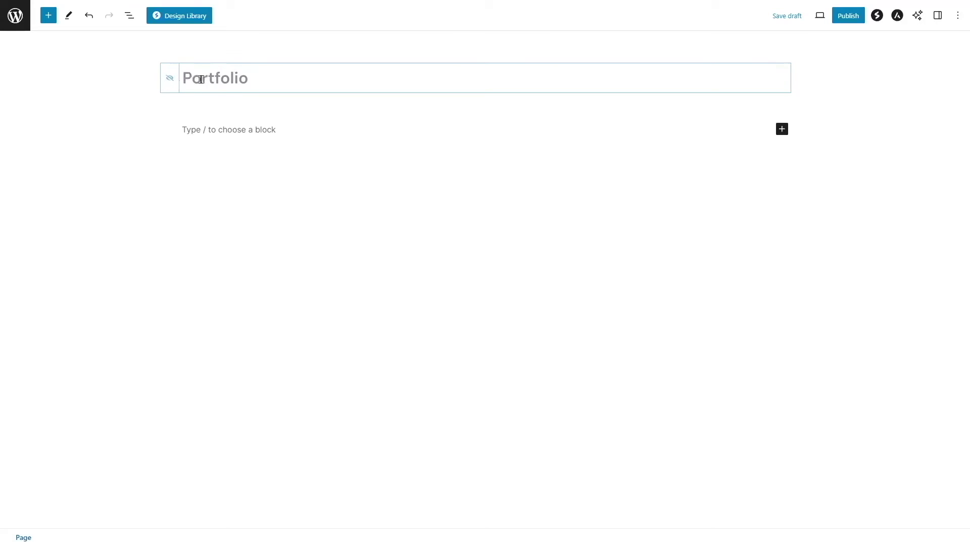
- Try out a Heading block and an Image block in the page body, deleting each one
{"action": "left_click", "coordinate": [302, 129]}
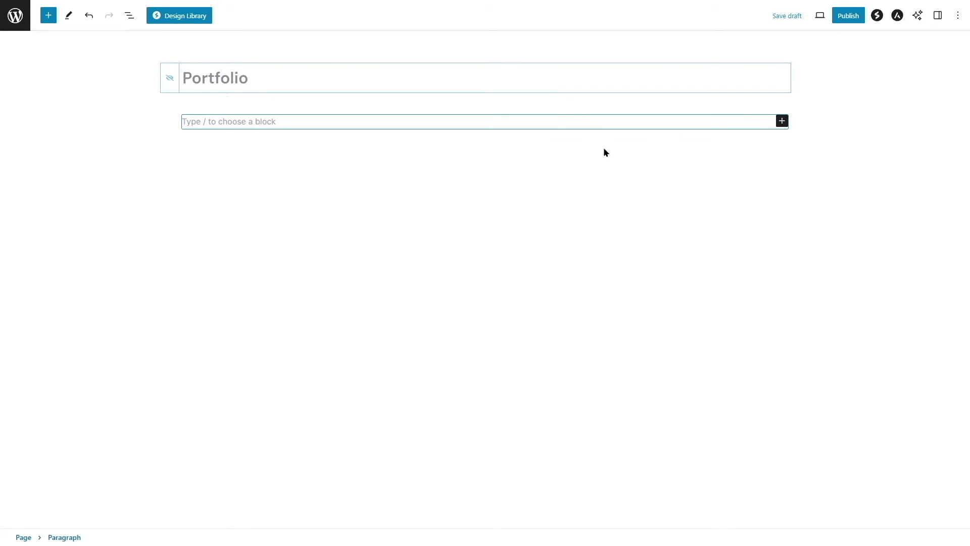
{"action": "left_click", "coordinate": [782, 121]}
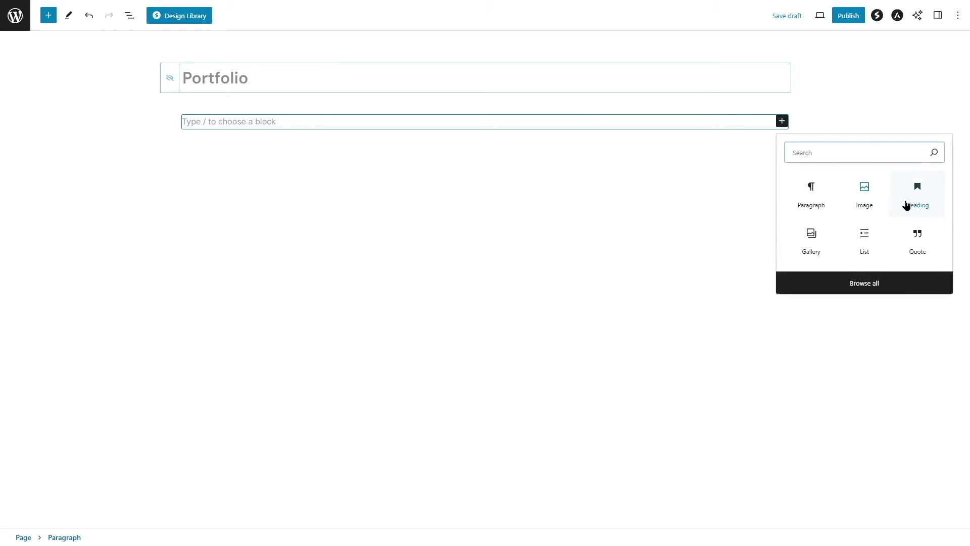
{"action": "left_click", "coordinate": [918, 196]}
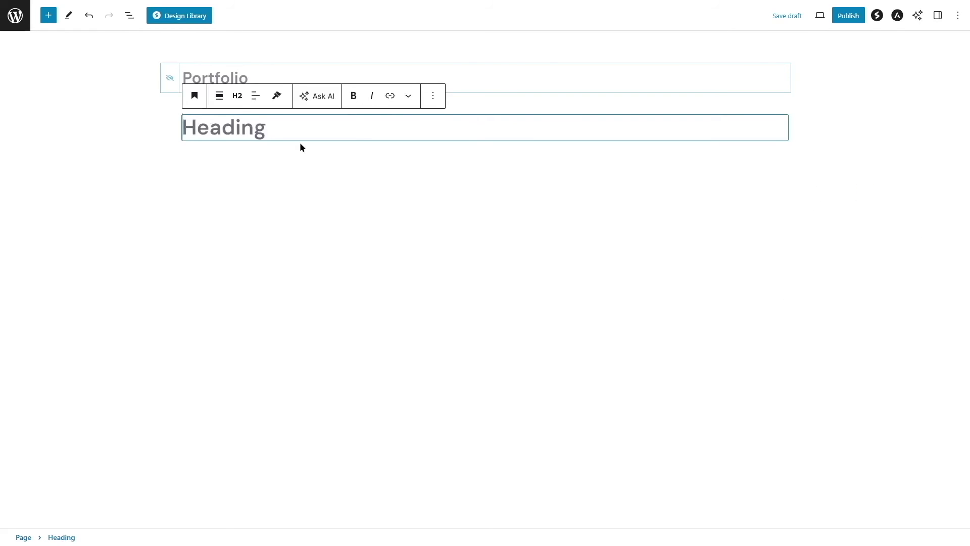
{"action": "left_click", "coordinate": [433, 99]}
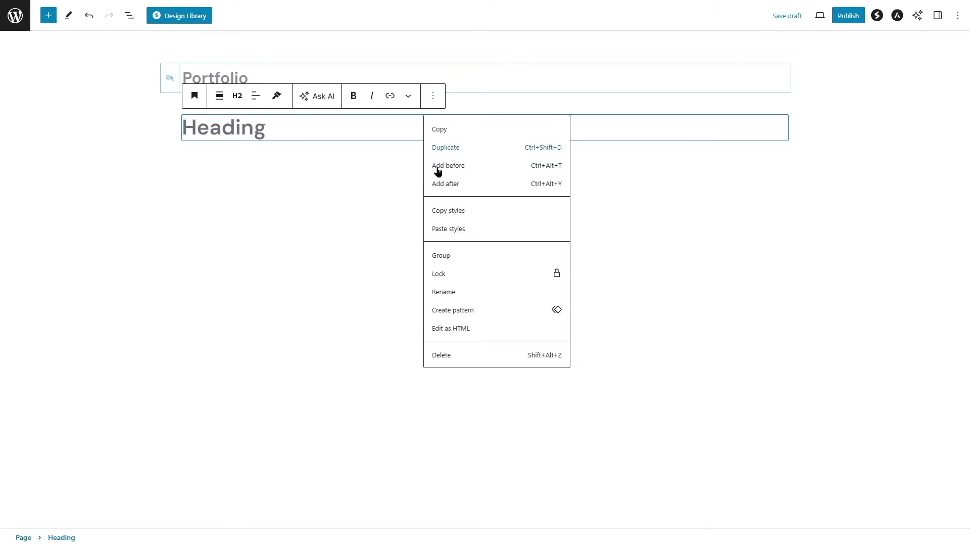
{"action": "left_click", "coordinate": [456, 355]}
{"action": "left_click", "coordinate": [782, 120]}
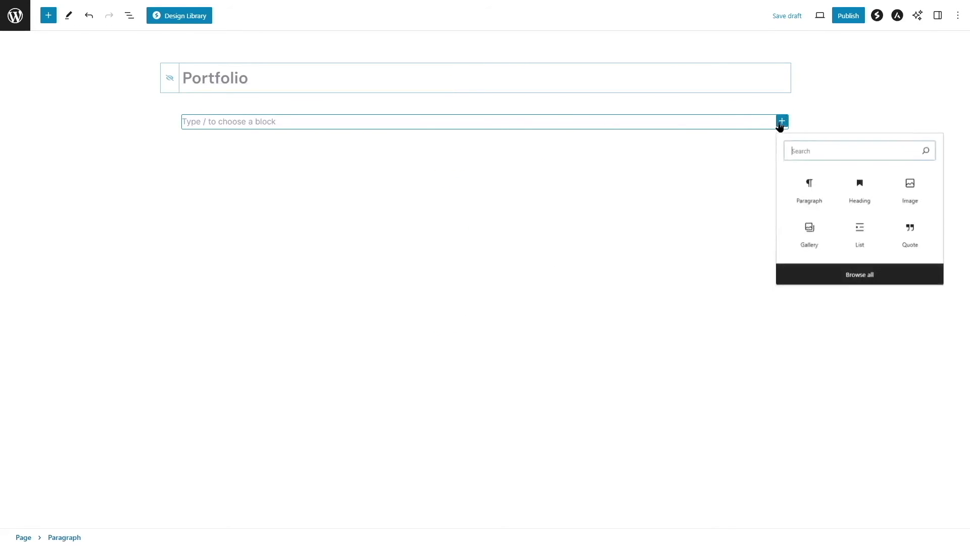
{"action": "left_click", "coordinate": [857, 185]}
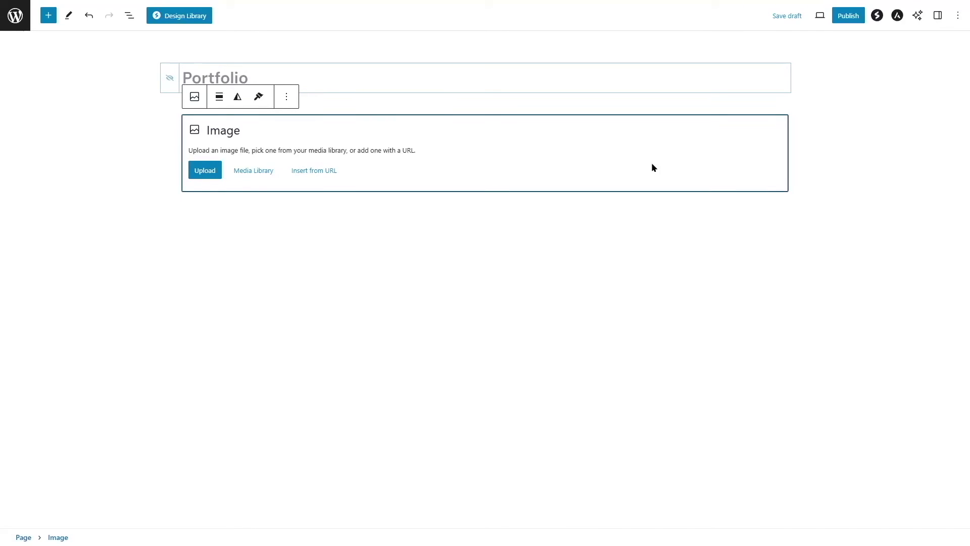
{"action": "key", "text": "Delete"}
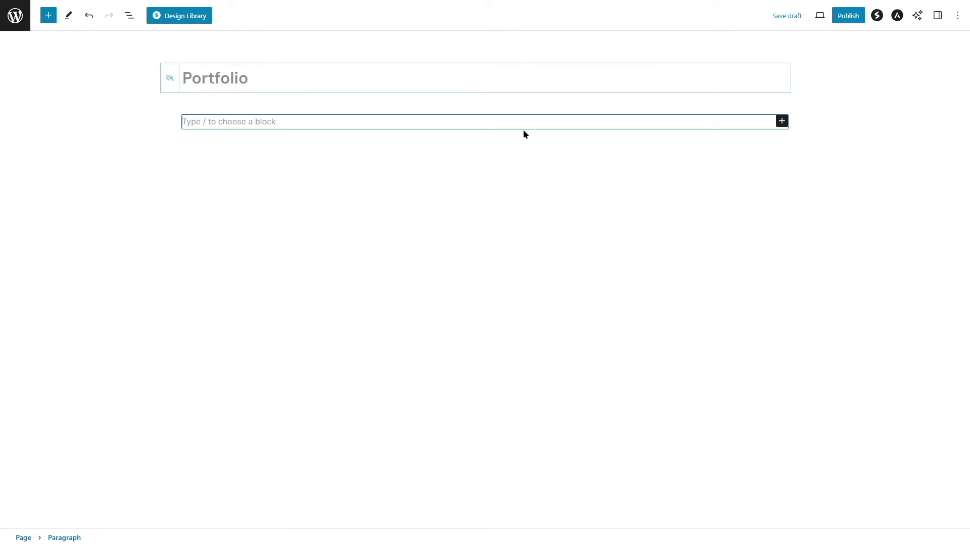
- Browse the Design Library's patterns and pages, including the Contact Form and Page Header pattern categories
{"action": "left_click", "coordinate": [183, 20]}
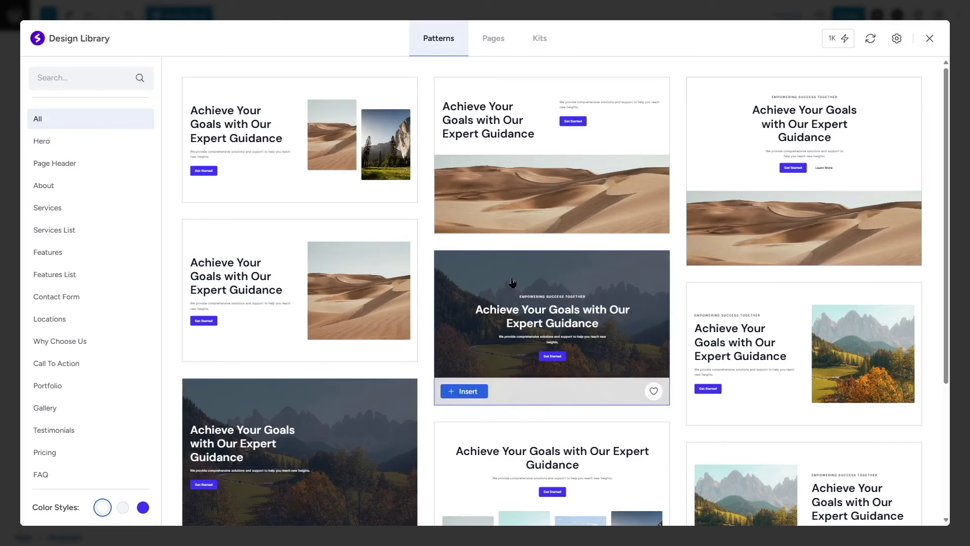
{"action": "scroll", "coordinate": [481, 121], "scroll_direction": "down", "scroll_amount": 4}
{"action": "scroll", "coordinate": [509, 156], "scroll_direction": "up", "scroll_amount": 3}
{"action": "left_click", "coordinate": [490, 38]}
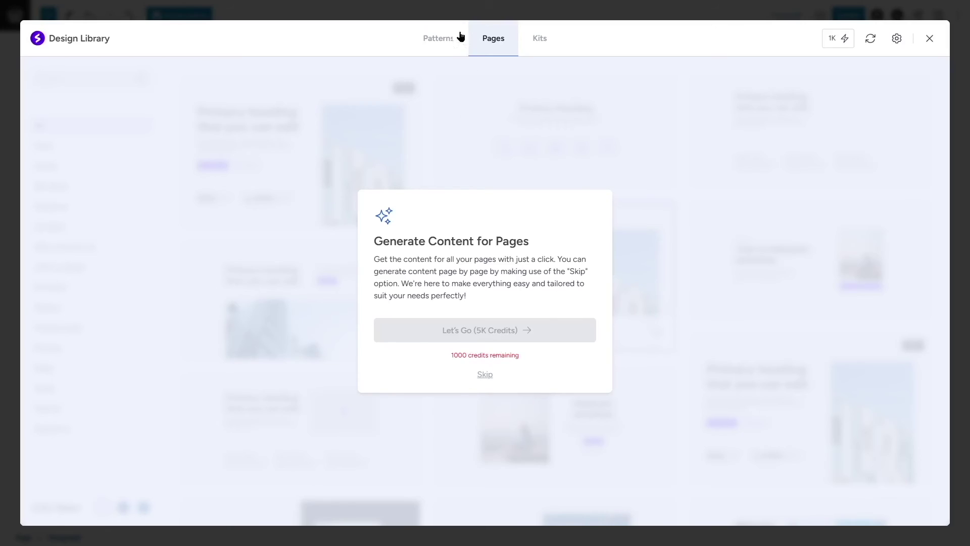
{"action": "left_click", "coordinate": [440, 40]}
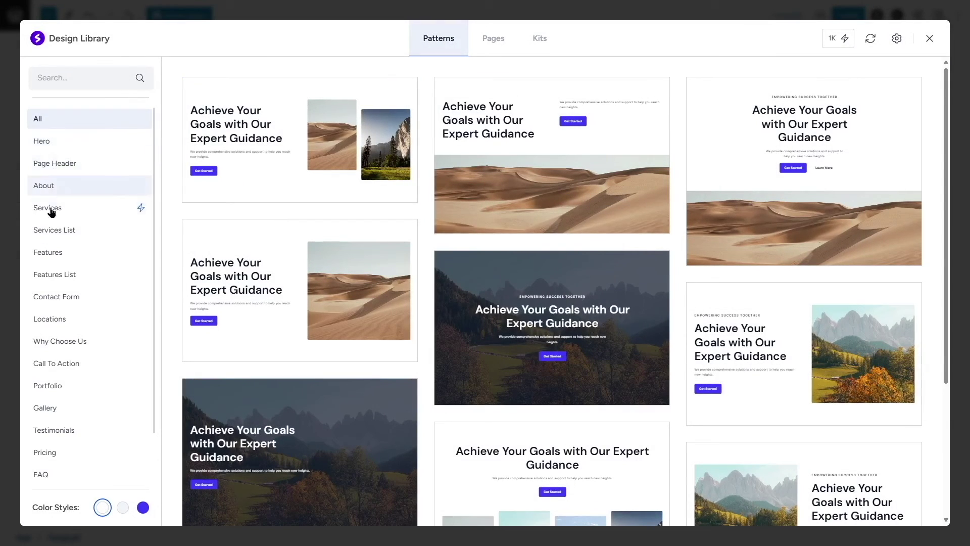
{"action": "left_click", "coordinate": [67, 301]}
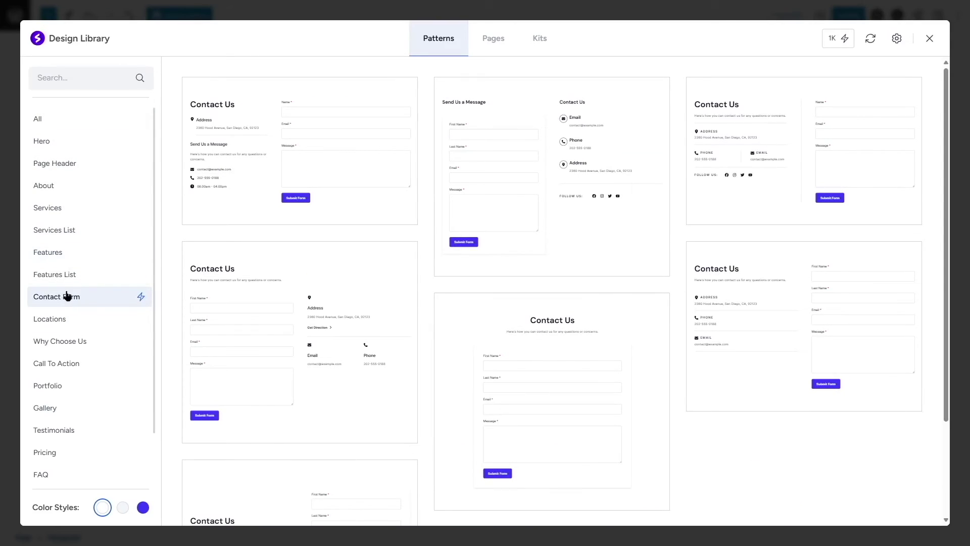
{"action": "left_click", "coordinate": [76, 169]}
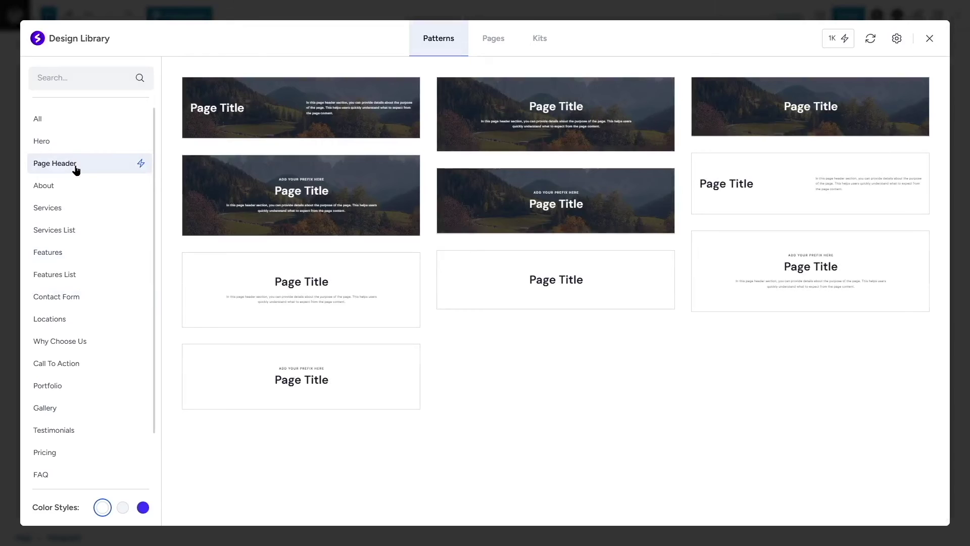
- Look through the Portfolio patterns in the Design Library and check the account's AI credits
{"action": "left_click", "coordinate": [53, 387]}
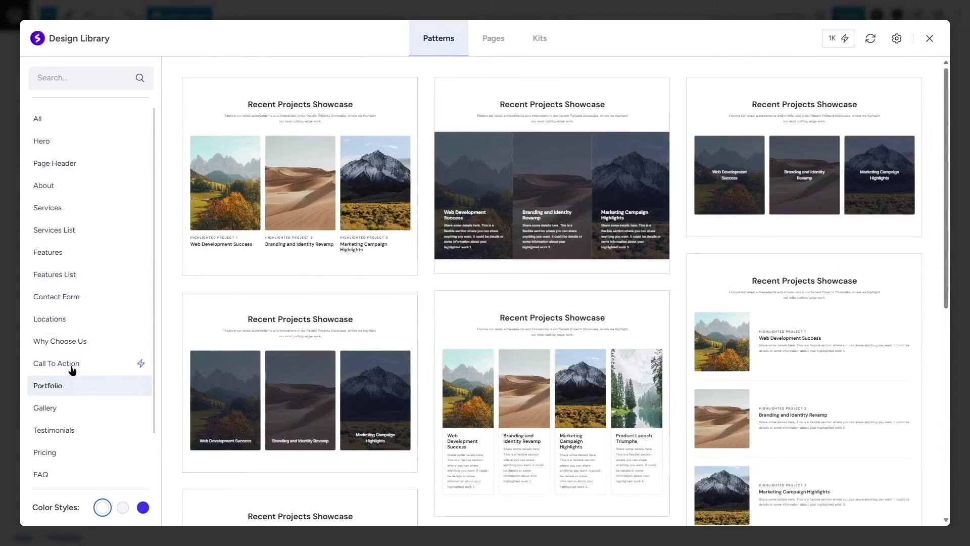
{"action": "scroll", "coordinate": [789, 217], "scroll_direction": "down", "scroll_amount": 8}
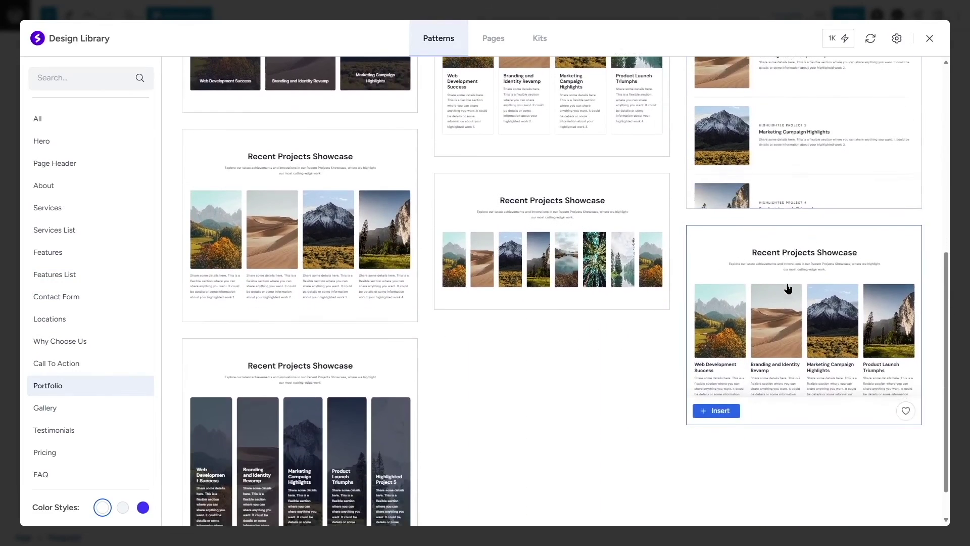
{"action": "scroll", "coordinate": [329, 364], "scroll_direction": "up", "scroll_amount": 8}
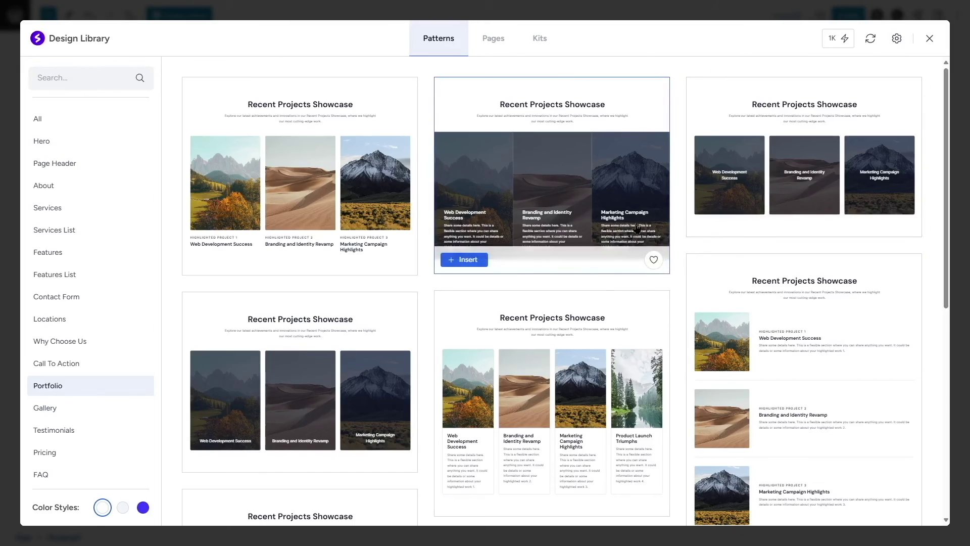
{"action": "left_click", "coordinate": [843, 41]}
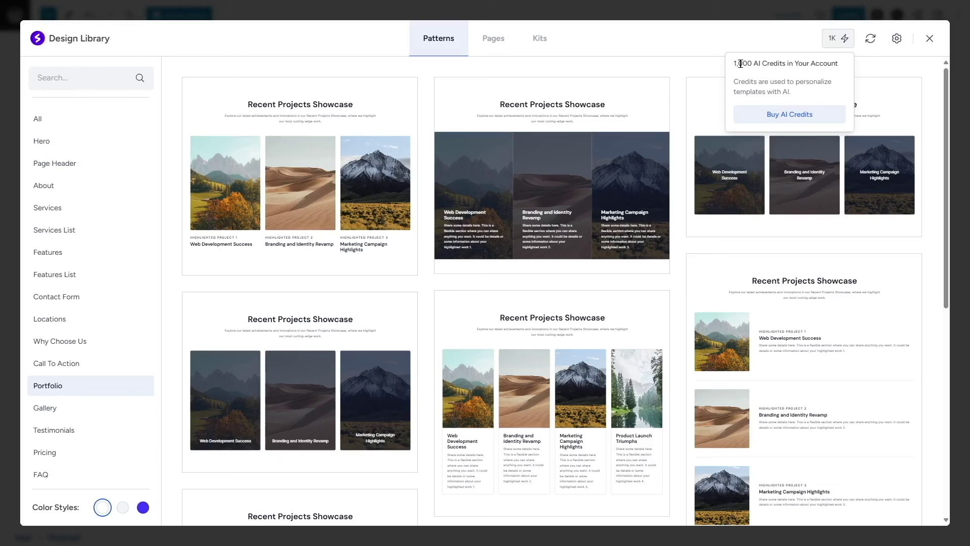
{"action": "left_click", "coordinate": [837, 42]}
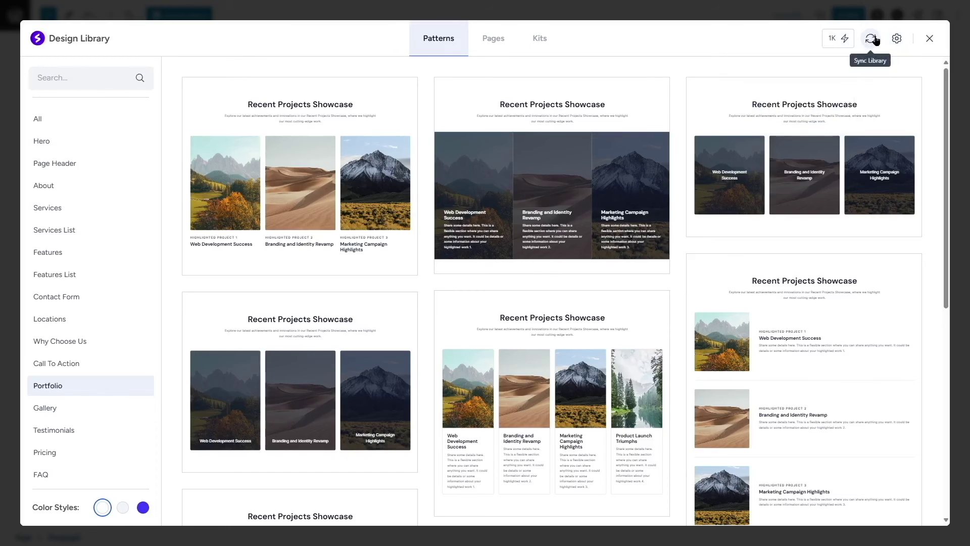
- Preview the Portfolio patterns in the light gray and purple color styles, and return to the white style
{"action": "left_click", "coordinate": [122, 508]}
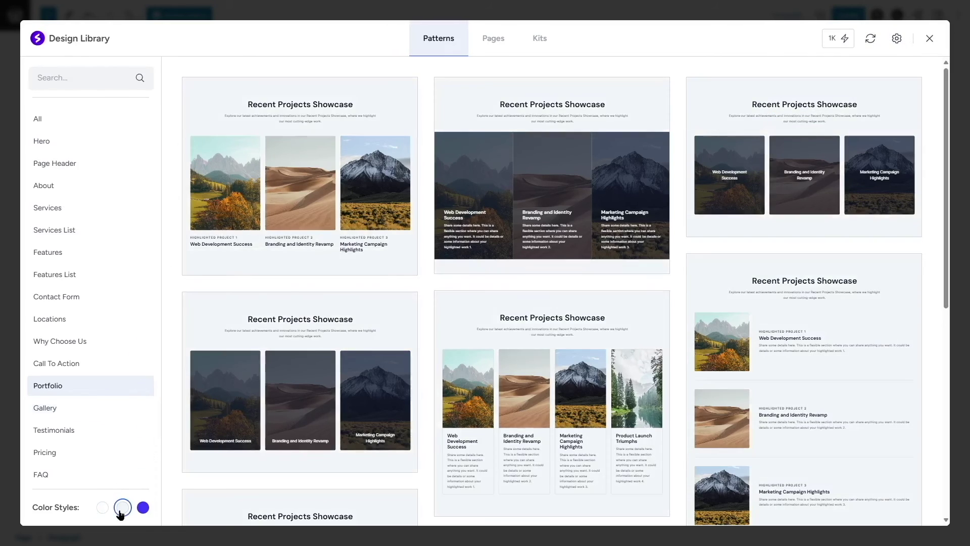
{"action": "left_click", "coordinate": [142, 509]}
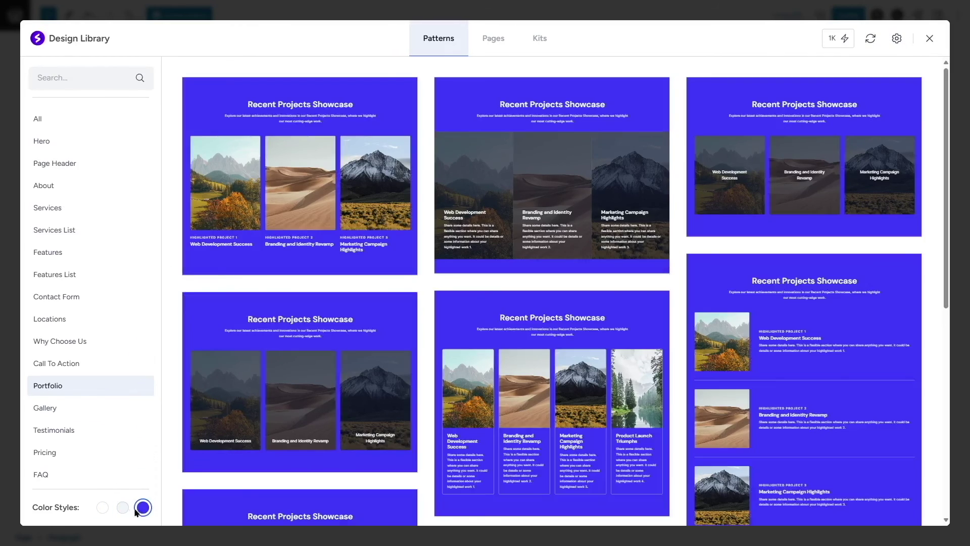
{"action": "left_click", "coordinate": [102, 511]}
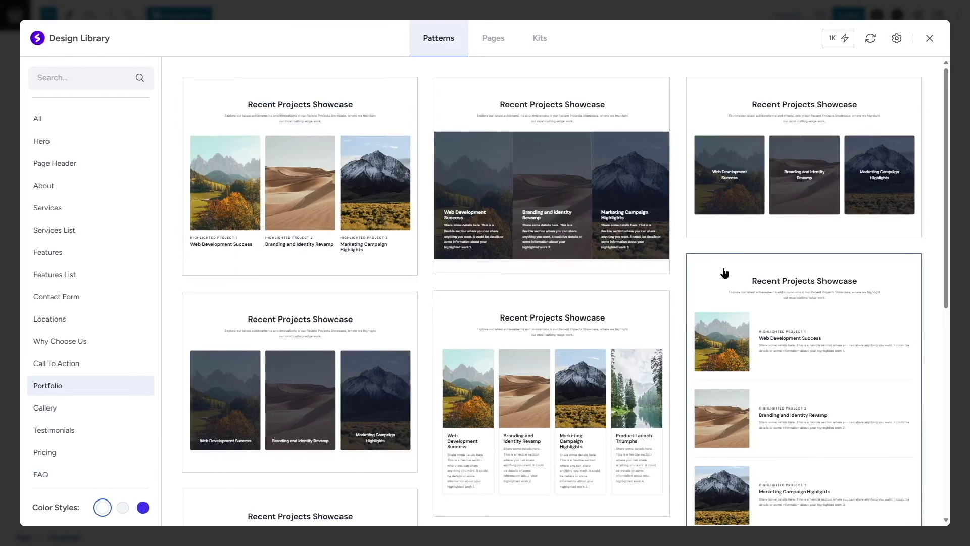
- Insert the Recent Projects Showcase pattern with three separate cards and centered titles, and delete the empty paragraph above it
{"action": "mouse_move", "coordinate": [770, 159]}
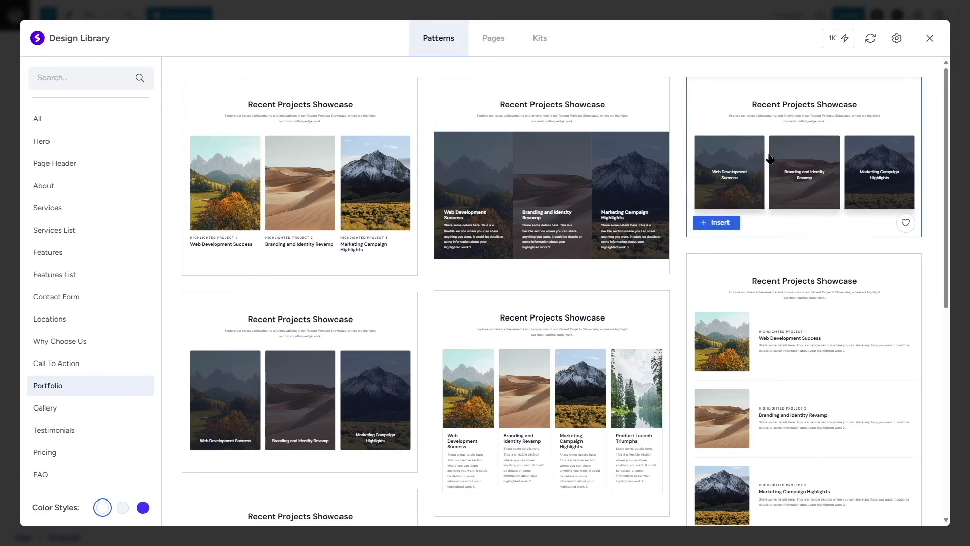
{"action": "left_click", "coordinate": [729, 226]}
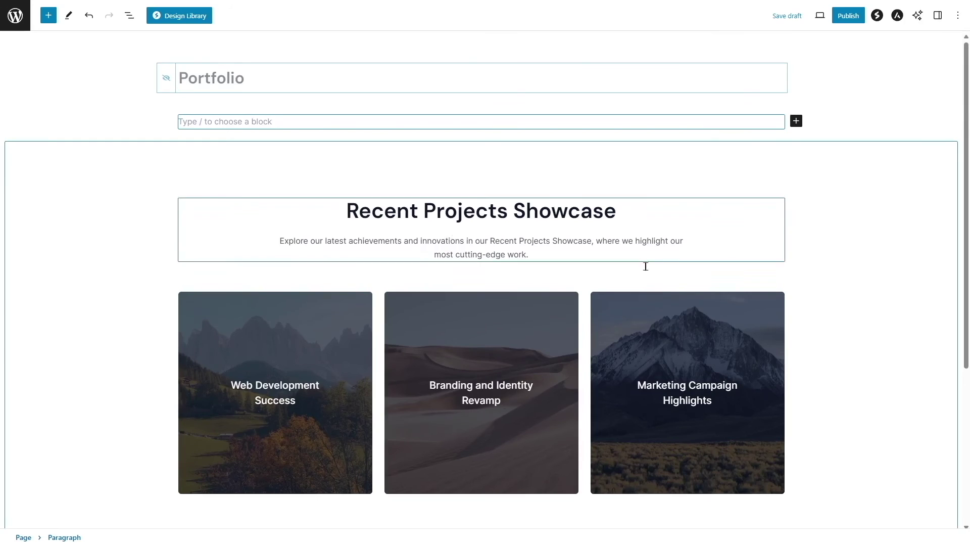
{"action": "key", "text": "BackSpace"}
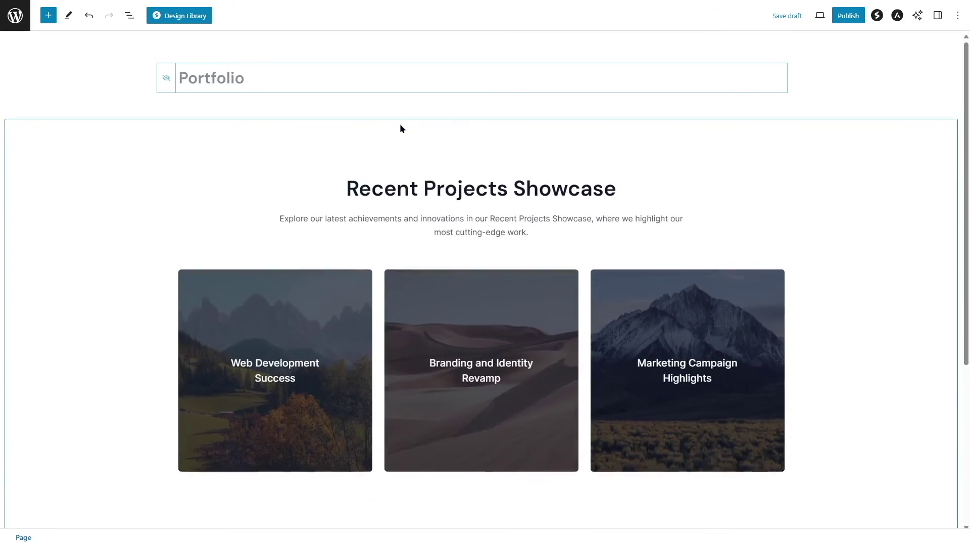
- Replace the background image of the Web Development Success card with zipwp-image-3194519.jpeg, the photo of people using laptops, from the Media Library
{"action": "scroll", "coordinate": [606, 296], "scroll_direction": "down", "scroll_amount": 3}
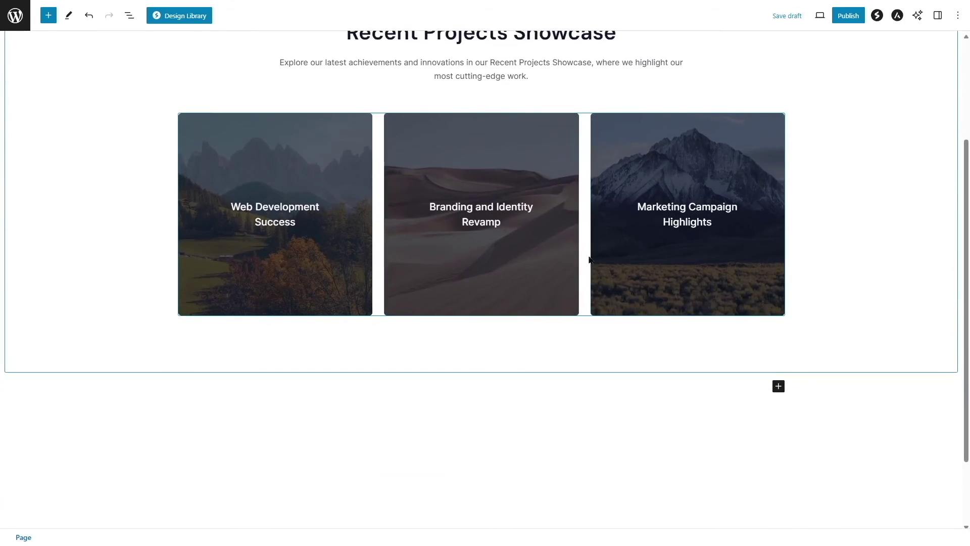
{"action": "left_click", "coordinate": [293, 163]}
{"action": "left_click", "coordinate": [457, 159]}
{"action": "left_click", "coordinate": [326, 153]}
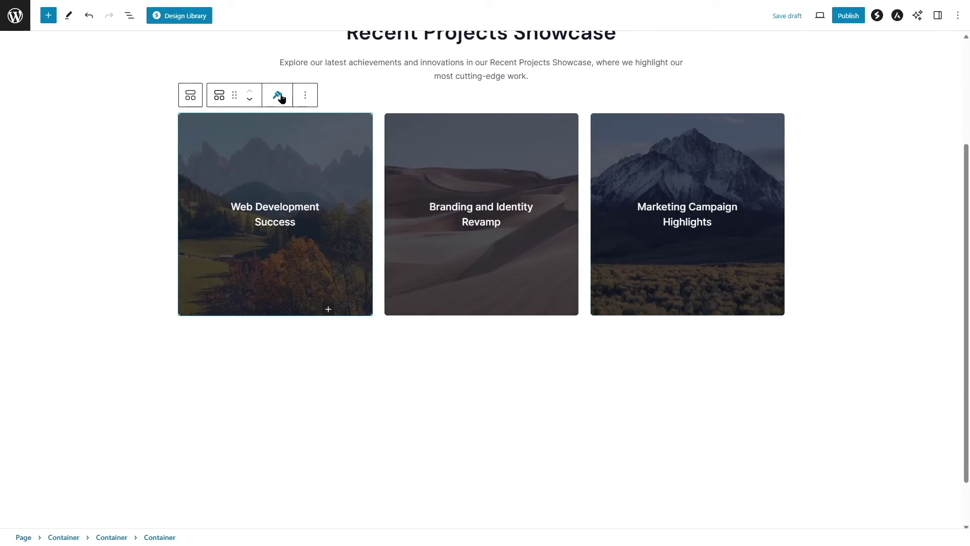
{"action": "left_click", "coordinate": [938, 15]}
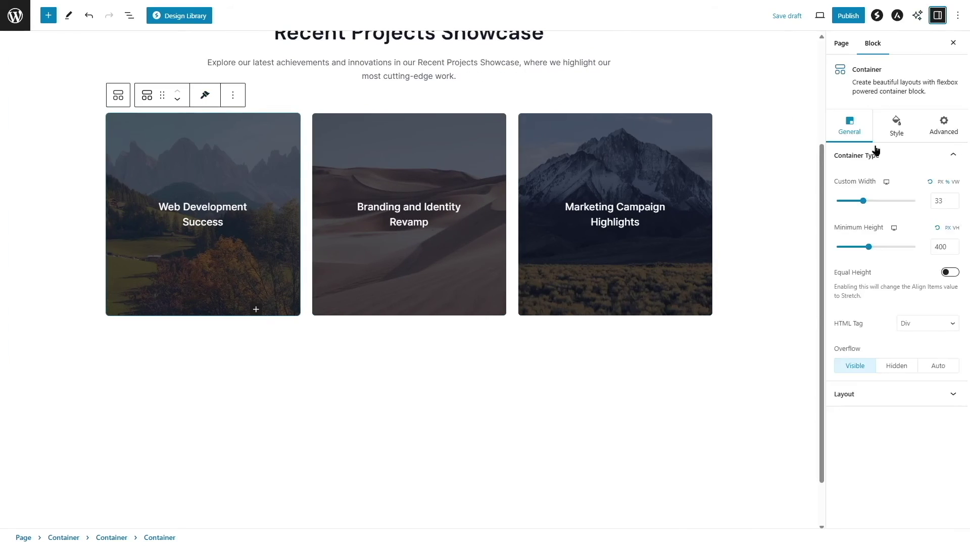
{"action": "left_click", "coordinate": [897, 126]}
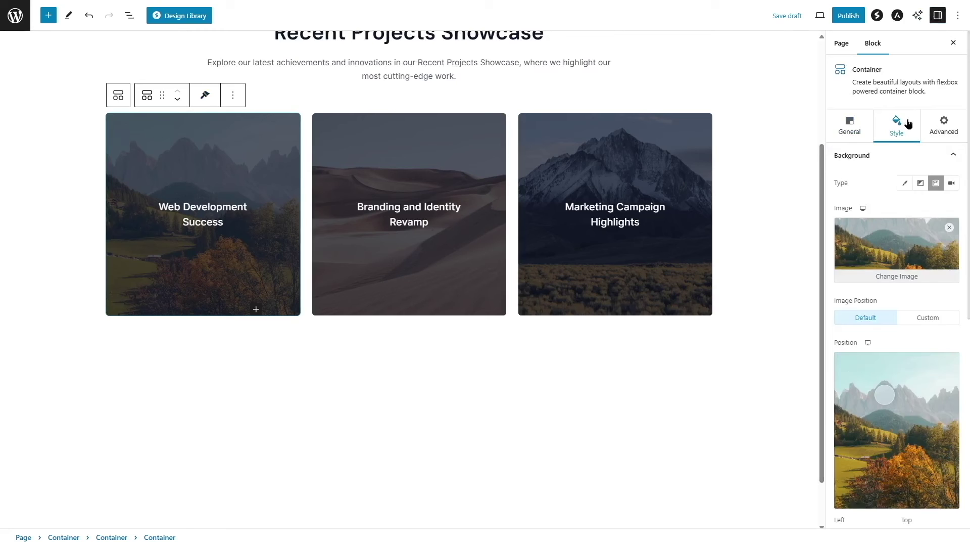
{"action": "left_click", "coordinate": [896, 276]}
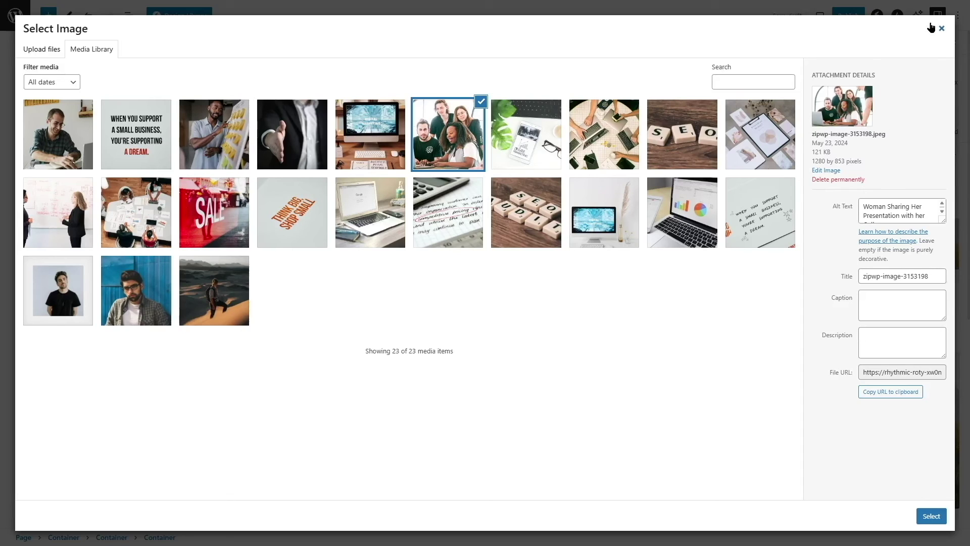
{"action": "left_click", "coordinate": [596, 144]}
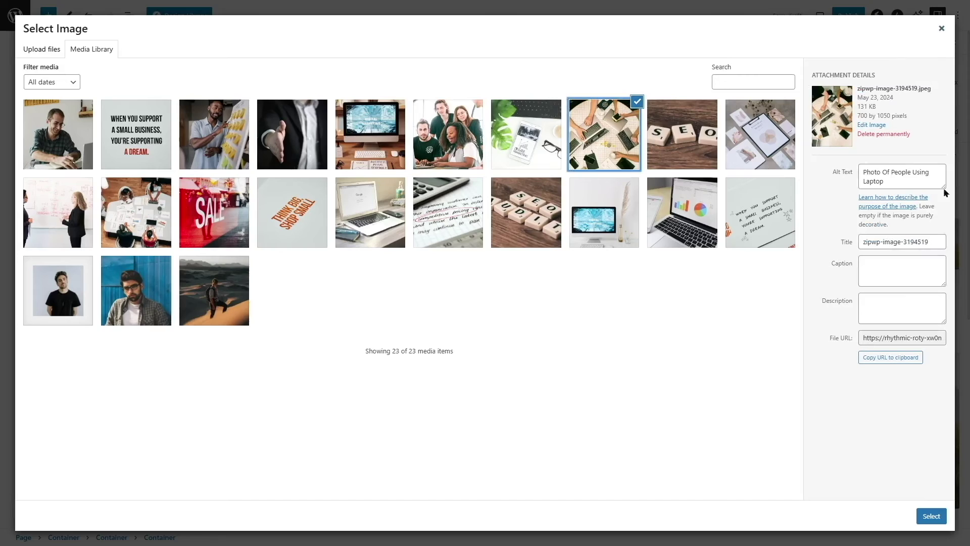
{"action": "left_click", "coordinate": [931, 516]}
- Replace the background image of the Branding and Identity Revamp card with the calculator and printed text photo from the Media Library
{"action": "left_click", "coordinate": [458, 148]}
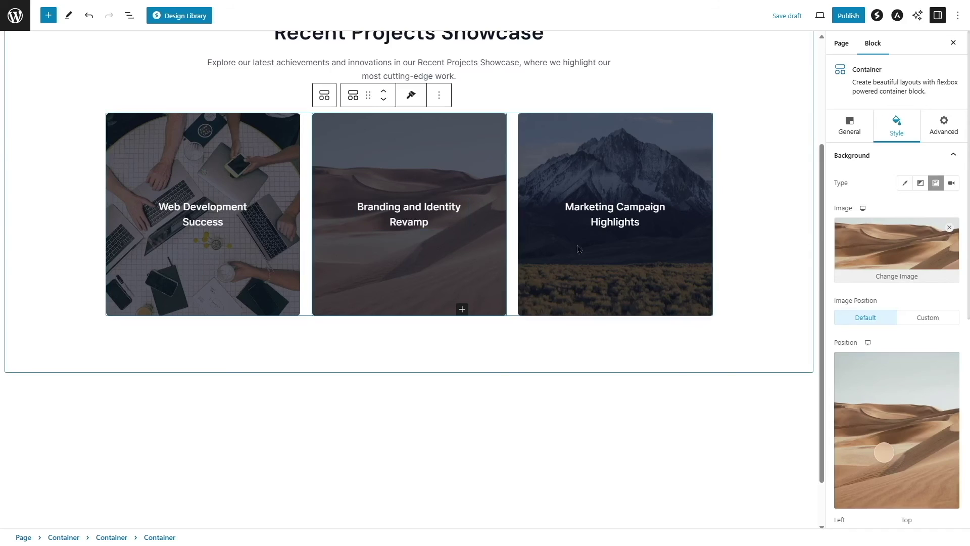
{"action": "left_click", "coordinate": [894, 276]}
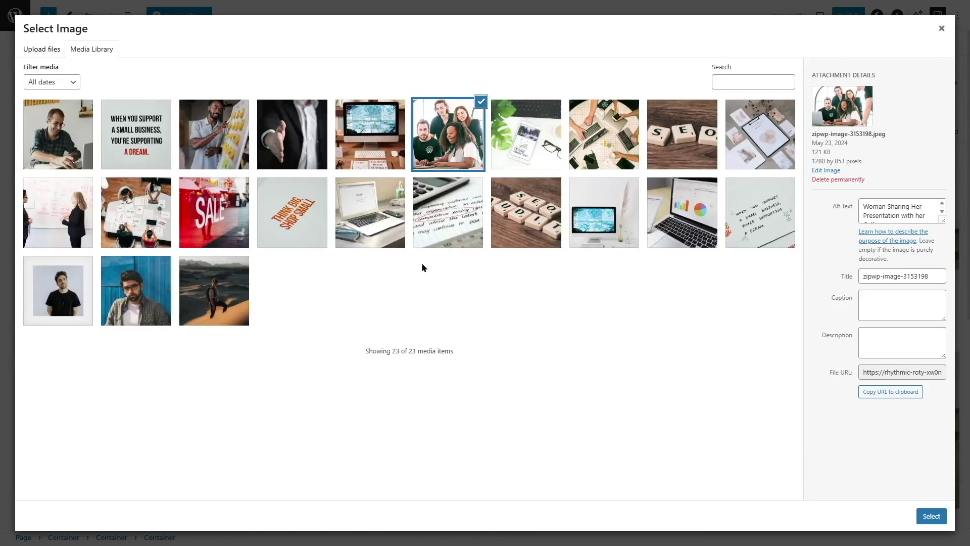
{"action": "left_click", "coordinate": [461, 230]}
{"action": "left_click", "coordinate": [932, 516]}
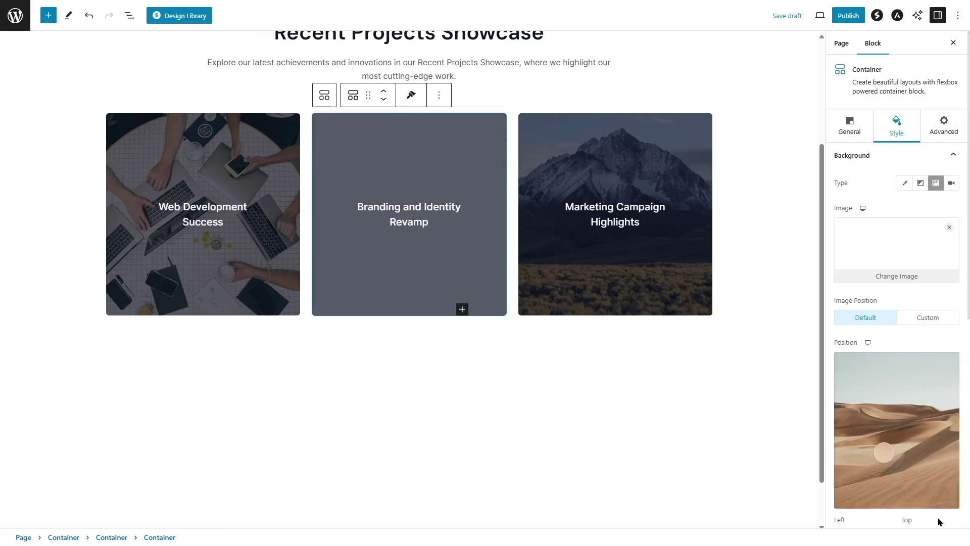
- Publish the Portfolio page and confirm the pre-publish check
{"action": "left_click", "coordinate": [626, 135]}
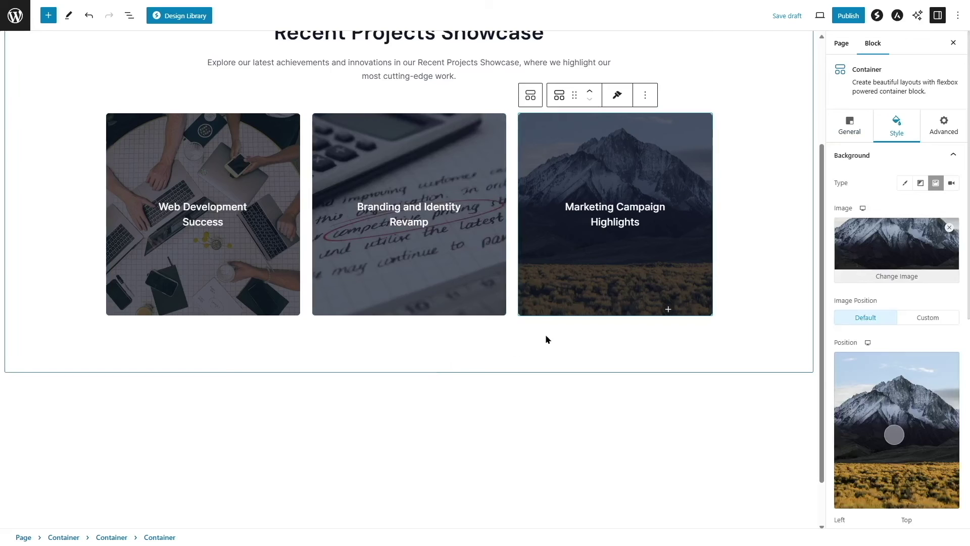
{"action": "scroll", "coordinate": [669, 257], "scroll_direction": "up", "scroll_amount": 3}
{"action": "left_click", "coordinate": [852, 20]}
{"action": "left_click", "coordinate": [859, 16]}
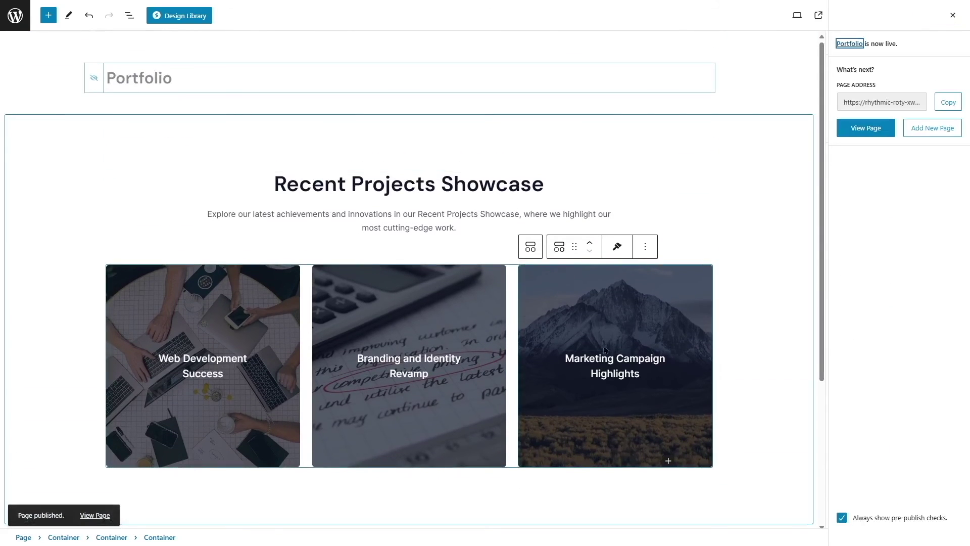
- Leave the page editor and view the live site's home page to check its navigation menu
{"action": "left_click", "coordinate": [7, 14]}
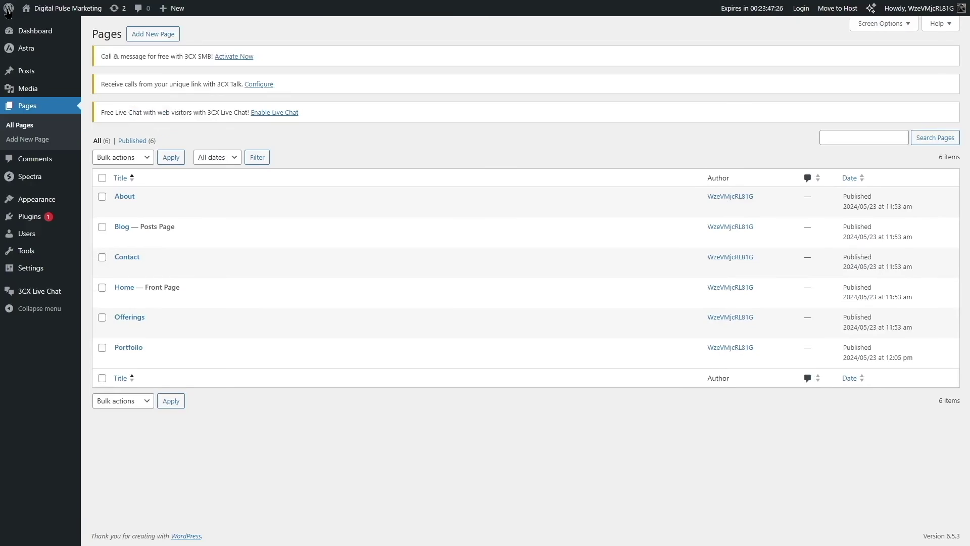
{"action": "mouse_move", "coordinate": [63, 9]}
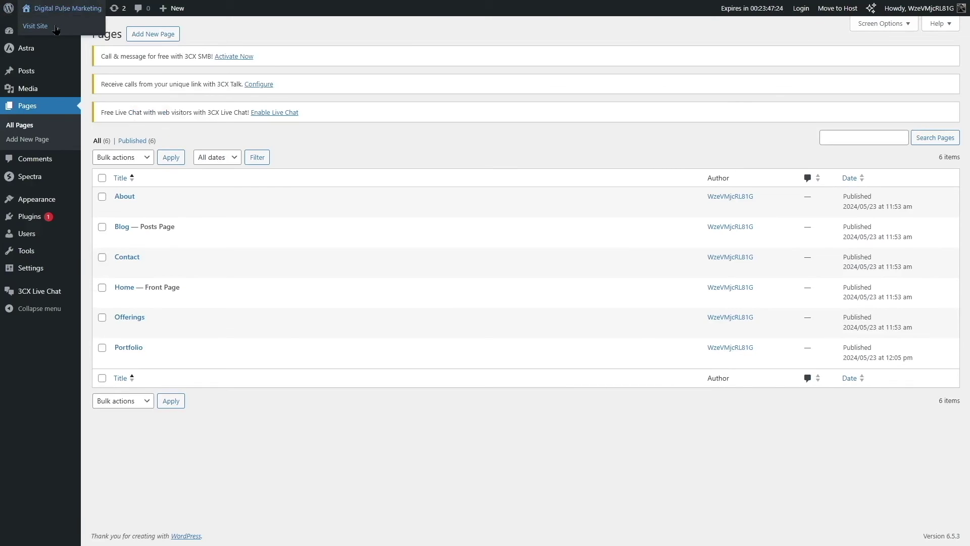
{"action": "left_click", "coordinate": [56, 30]}
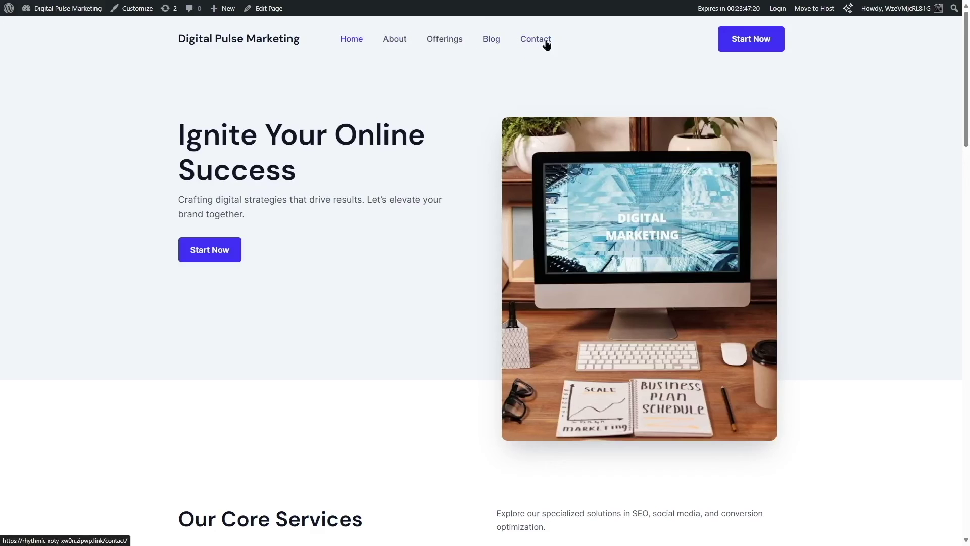
- Add the Portfolio page to the Main menu, place it between Blog and Contact, and save the menu
{"action": "mouse_move", "coordinate": [56, 8]}
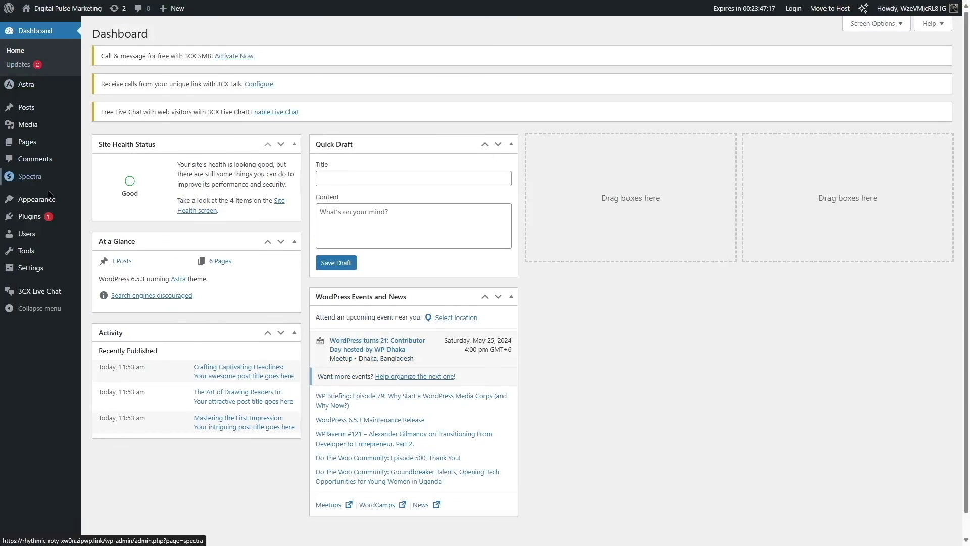
{"action": "mouse_move", "coordinate": [37, 199]}
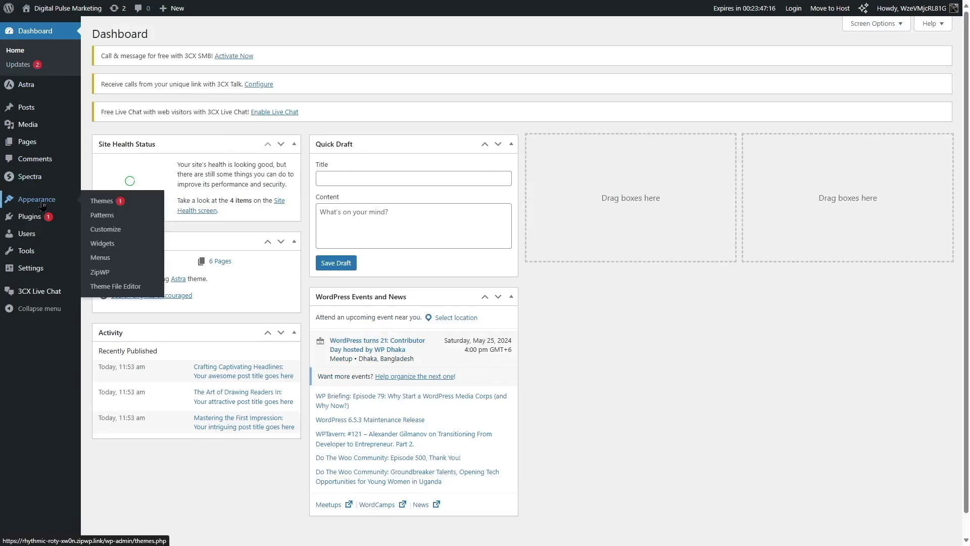
{"action": "left_click", "coordinate": [126, 258]}
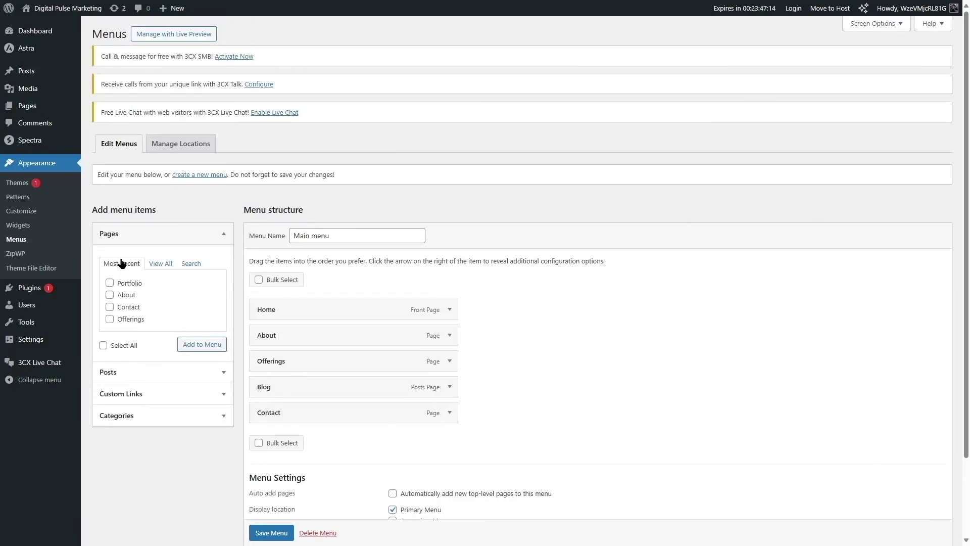
{"action": "left_click", "coordinate": [109, 283]}
{"action": "left_click", "coordinate": [199, 343]}
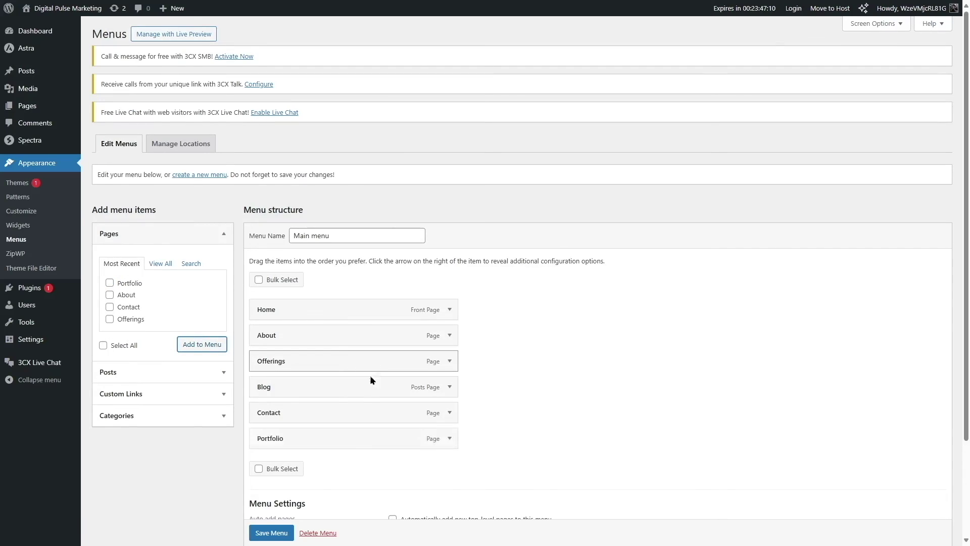
{"action": "left_click_drag", "start_coordinate": [340, 440], "coordinate": [276, 416]}
{"action": "scroll", "coordinate": [338, 446], "scroll_direction": "down", "scroll_amount": 2}
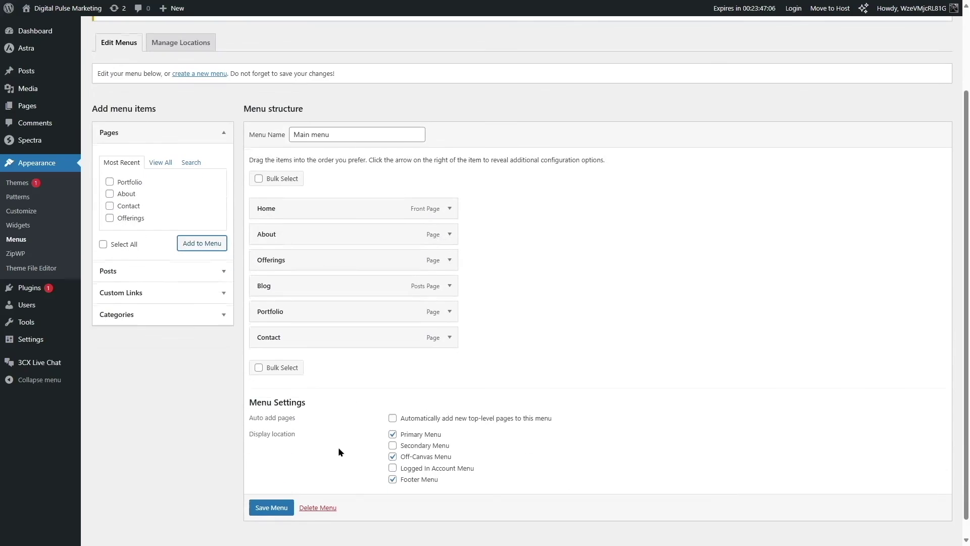
{"action": "left_click", "coordinate": [277, 512]}
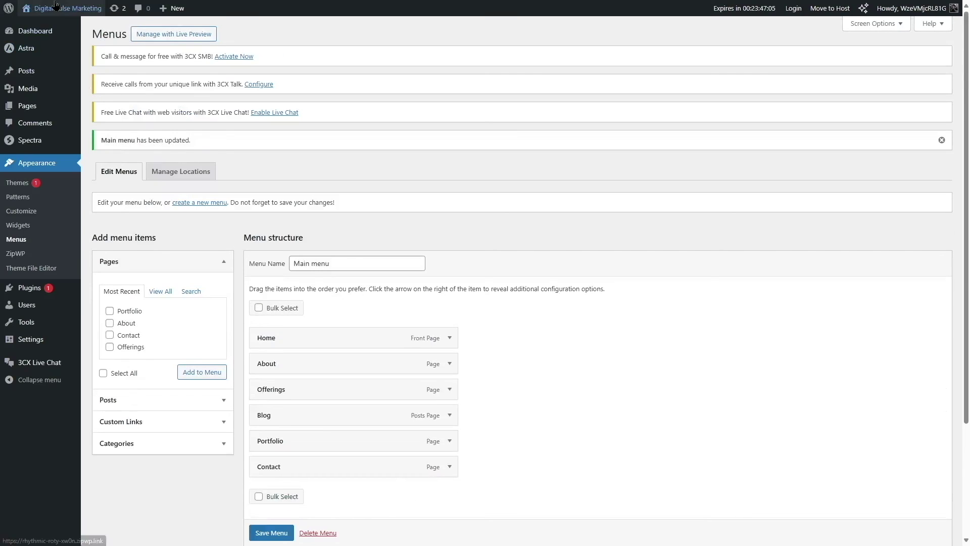
- Visit the live site, view the Portfolio page from the navigation menu, and return to the home page
{"action": "mouse_move", "coordinate": [55, 8]}
{"action": "left_click", "coordinate": [50, 26]}
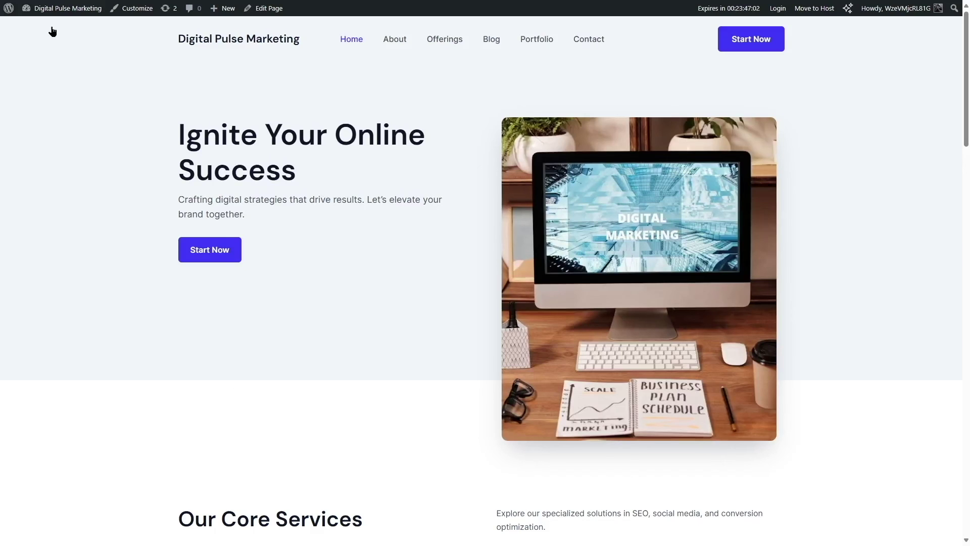
{"action": "left_click", "coordinate": [538, 40]}
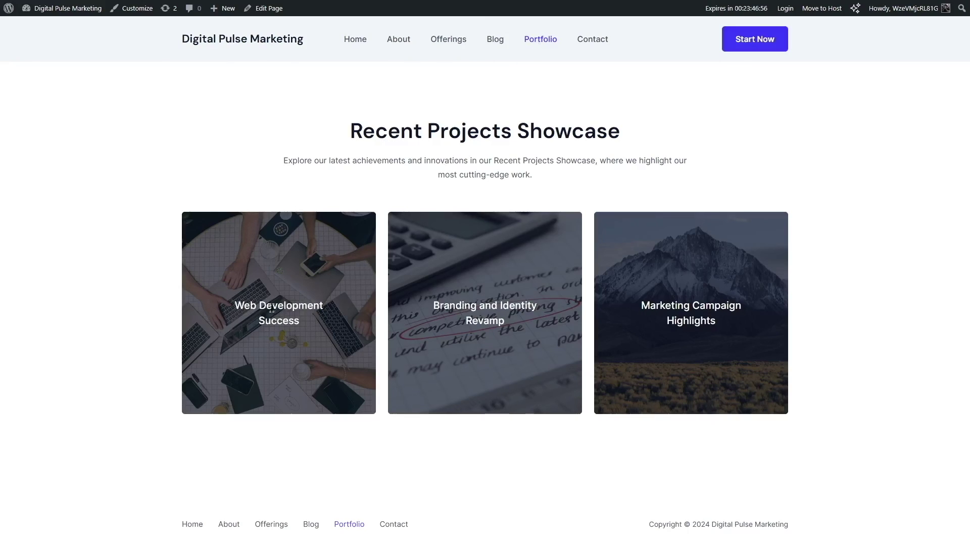
{"action": "left_click", "coordinate": [353, 40]}
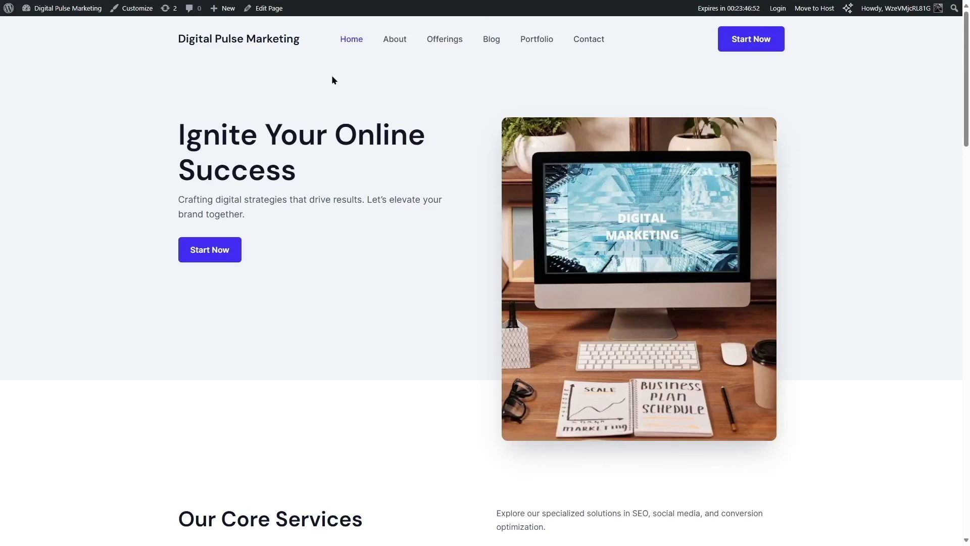
- Look through the live home page's sections, including Our Core Services and Our Story
{"action": "left_click", "coordinate": [549, 45]}
{"action": "scroll", "coordinate": [444, 232], "scroll_direction": "down", "scroll_amount": 5}
{"action": "scroll", "coordinate": [452, 225], "scroll_direction": "down", "scroll_amount": 5}
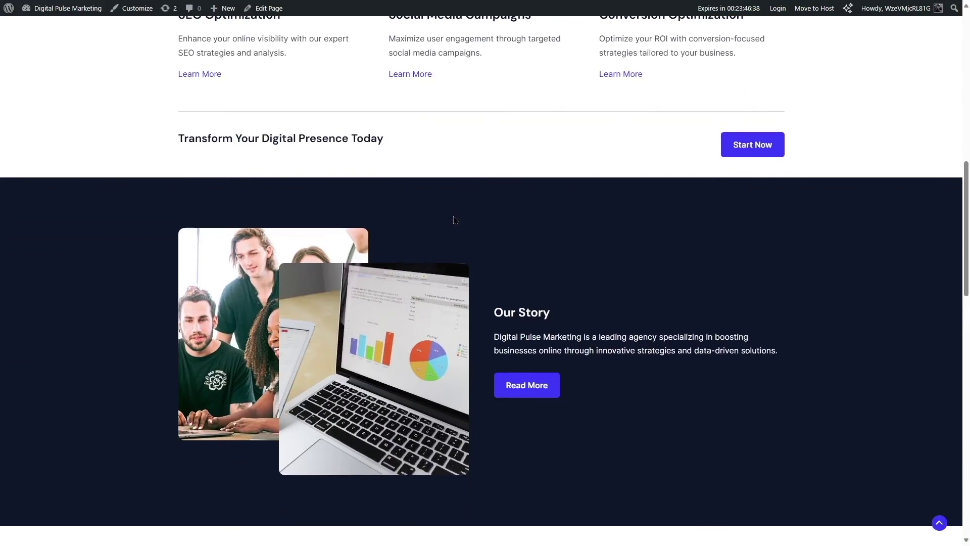
{"action": "scroll", "coordinate": [464, 183], "scroll_direction": "up", "scroll_amount": 4}
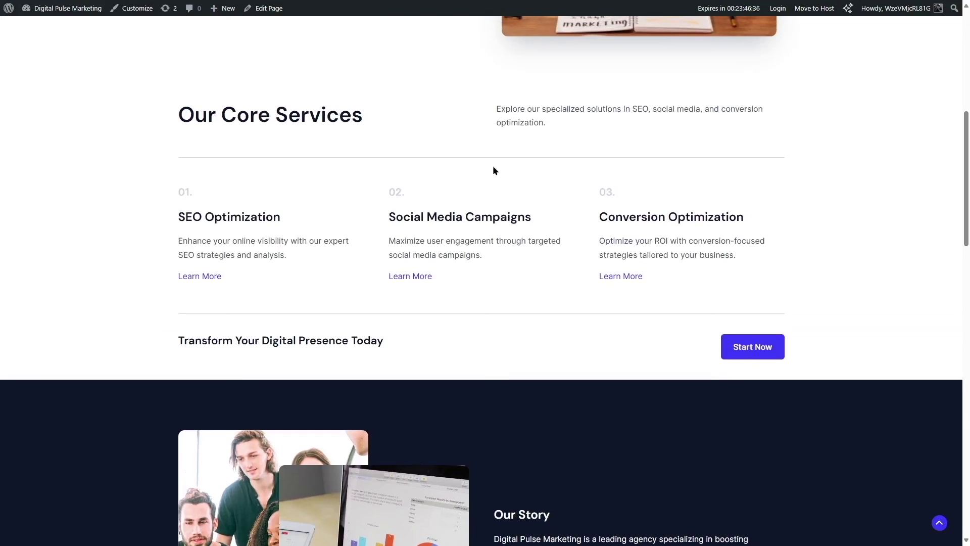
{"action": "scroll", "coordinate": [390, 191], "scroll_direction": "up", "scroll_amount": 3}
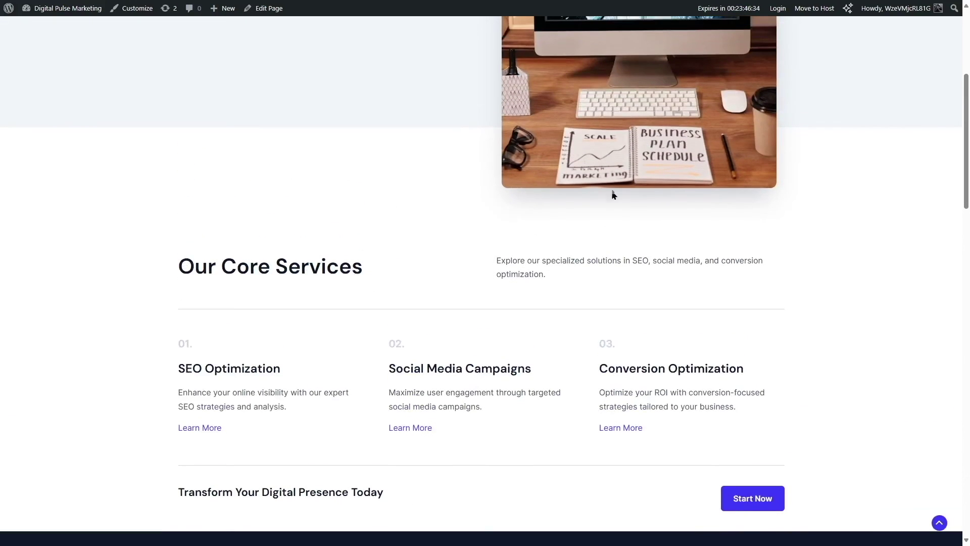
{"action": "scroll", "coordinate": [610, 203], "scroll_direction": "up", "scroll_amount": 4}
{"action": "scroll", "coordinate": [584, 208], "scroll_direction": "down", "scroll_amount": 8}
{"action": "scroll", "coordinate": [584, 206], "scroll_direction": "down", "scroll_amount": 8}
{"action": "scroll", "coordinate": [584, 205], "scroll_direction": "up", "scroll_amount": 17}
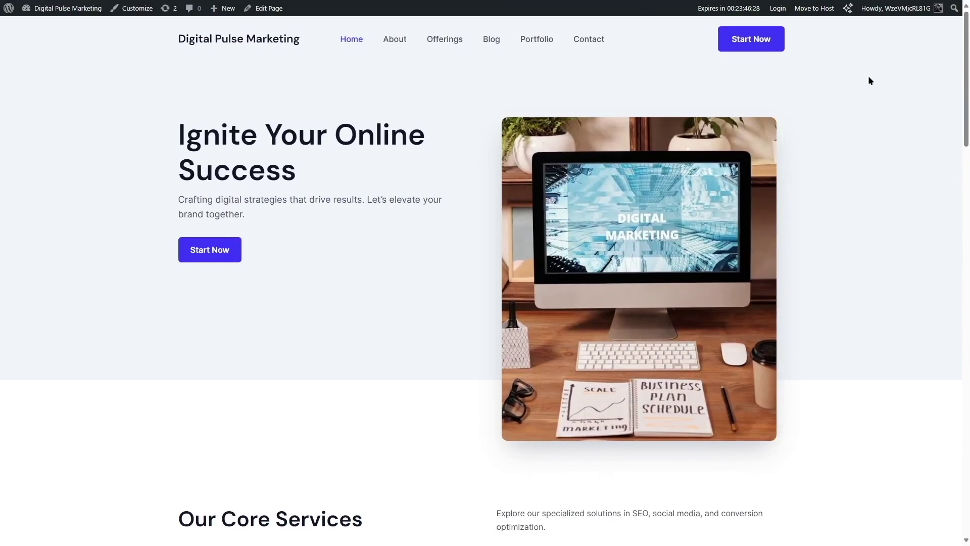
- Switch to the ZipWP site list and add Digital Pulse Marketing to a new project named "Agency sites"
{"action": "mouse_move", "coordinate": [892, 8]}
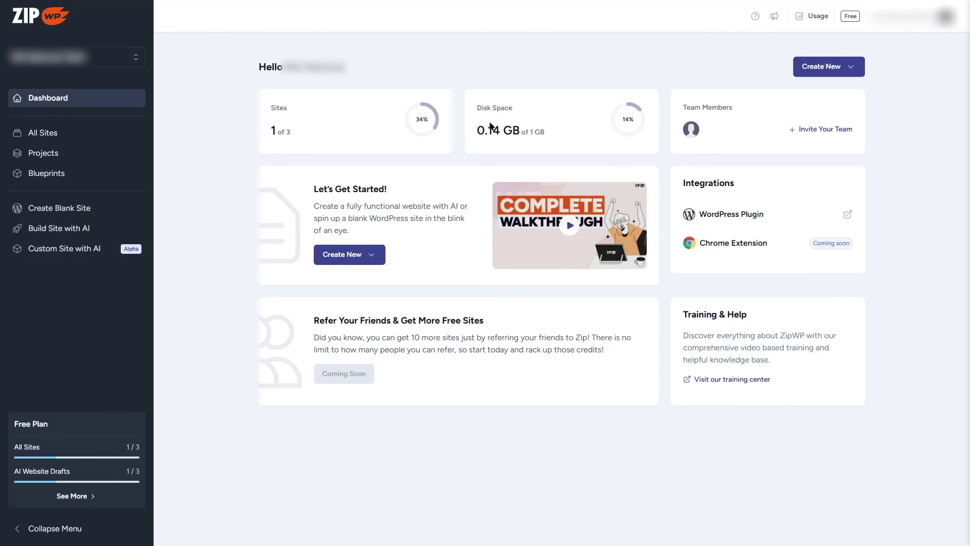
{"action": "left_click", "coordinate": [50, 142]}
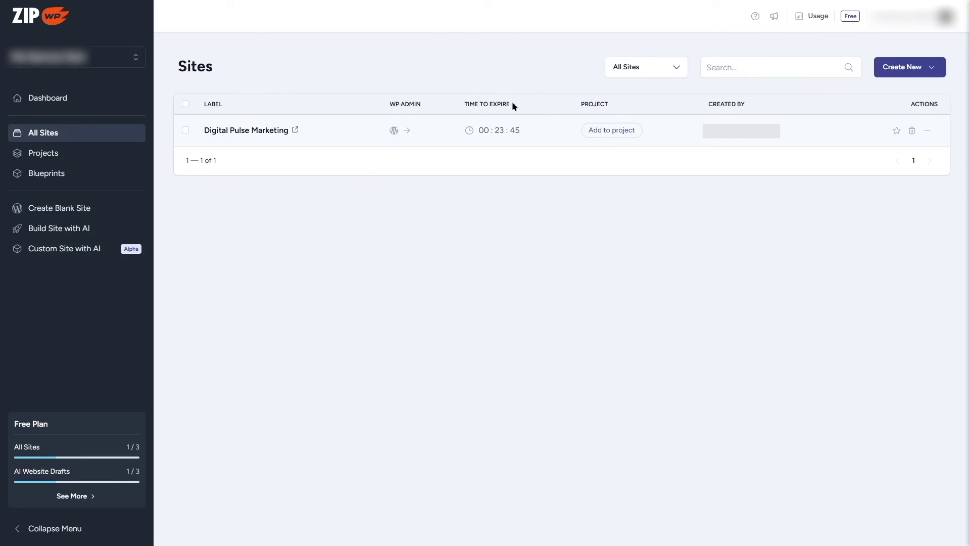
{"action": "mouse_move", "coordinate": [482, 133]}
{"action": "left_click", "coordinate": [623, 137]}
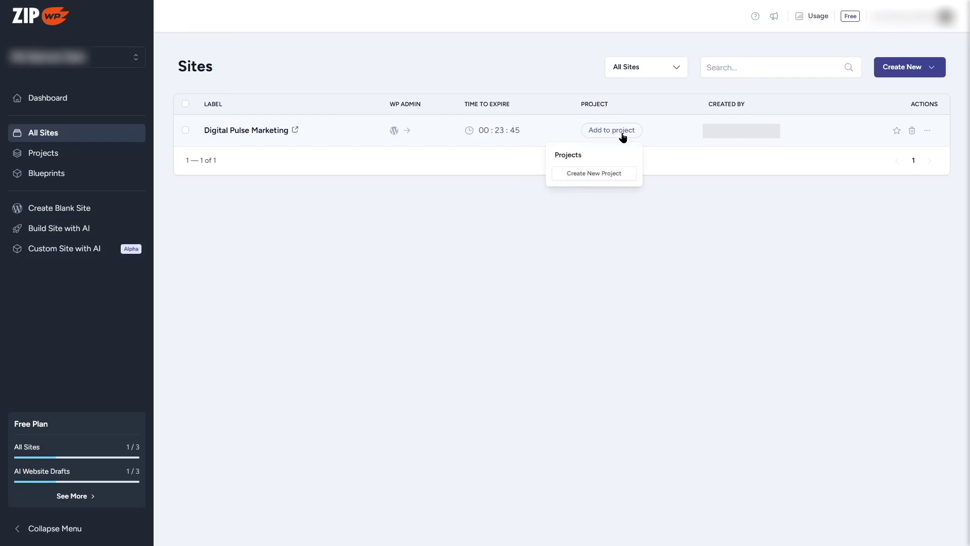
{"action": "left_click", "coordinate": [611, 173]}
{"action": "left_click", "coordinate": [398, 276]}
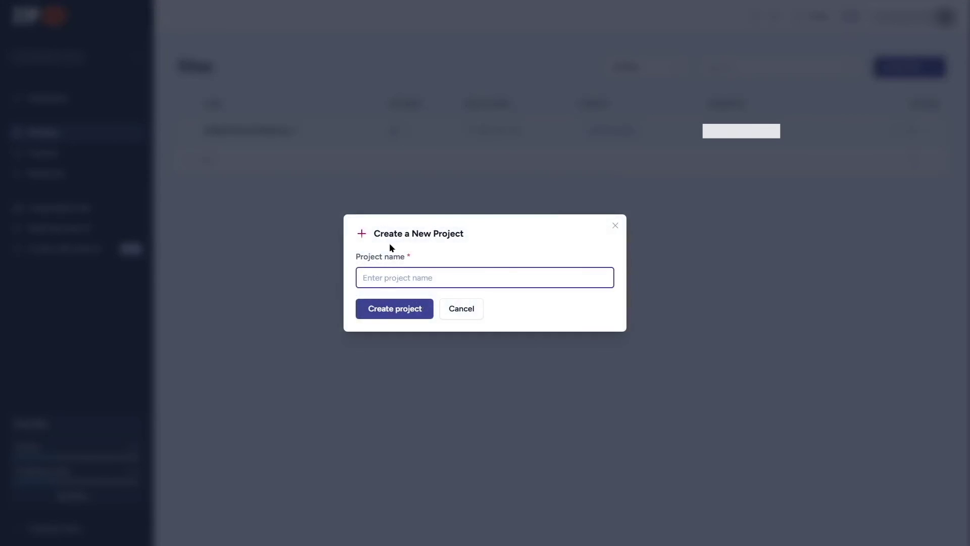
{"action": "type", "text": "Agency sites"}
{"action": "left_click", "coordinate": [389, 311]}
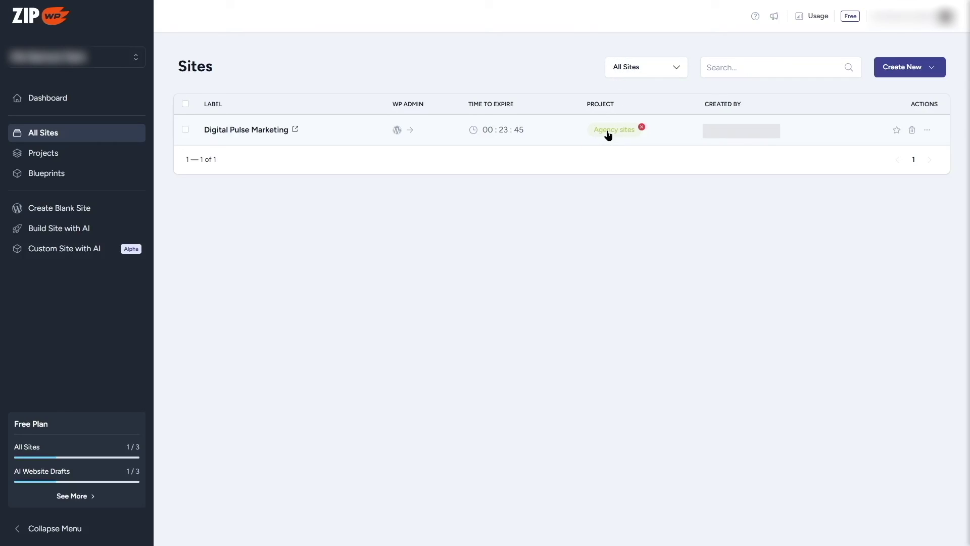
- View the sites in the Agency sites project and return to the ZipWP dashboard overview
{"action": "left_click", "coordinate": [16, 157]}
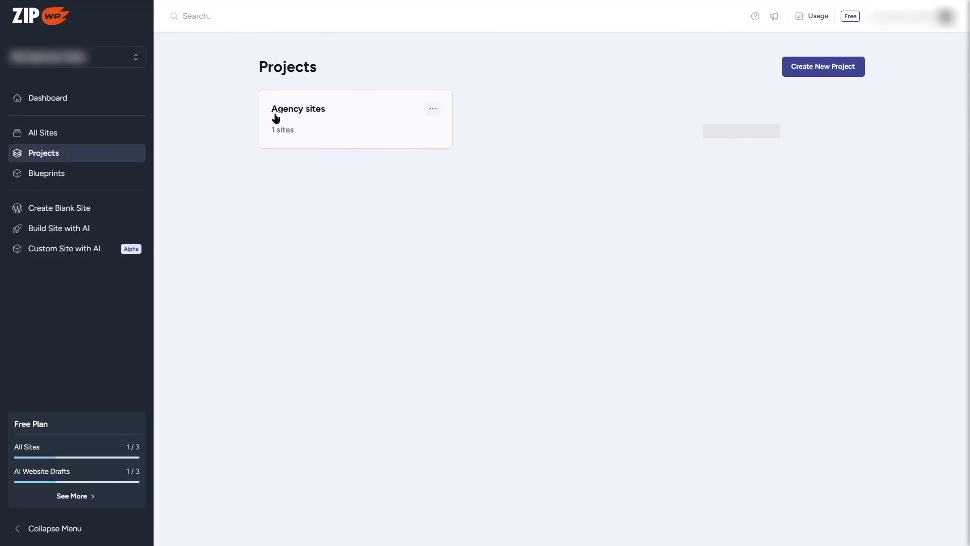
{"action": "left_click", "coordinate": [347, 126]}
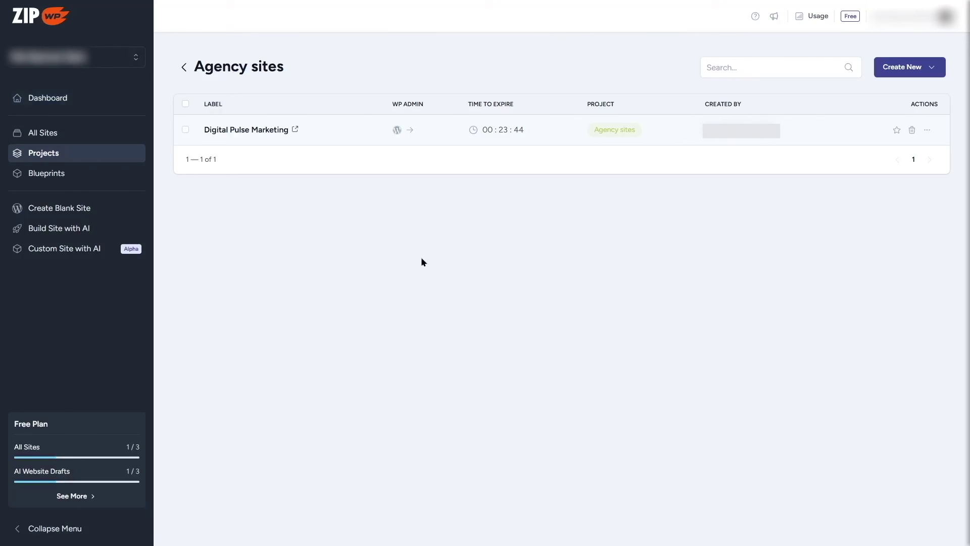
{"action": "left_click", "coordinate": [56, 101]}
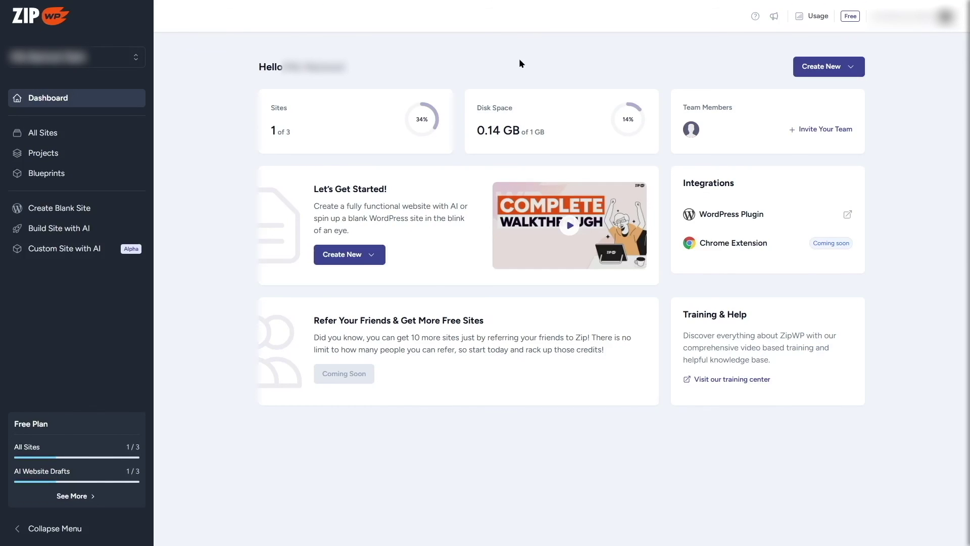